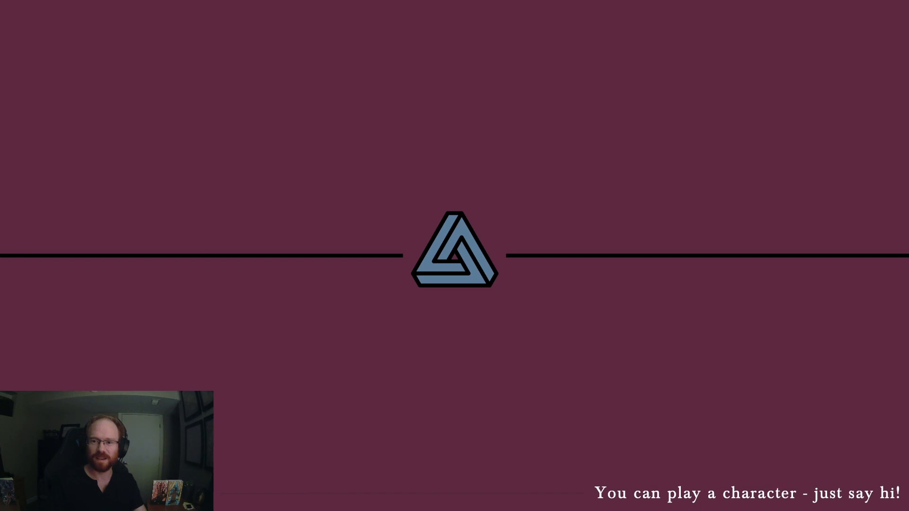
Open a File Explorer window and move it off this screen.
key("super+e")
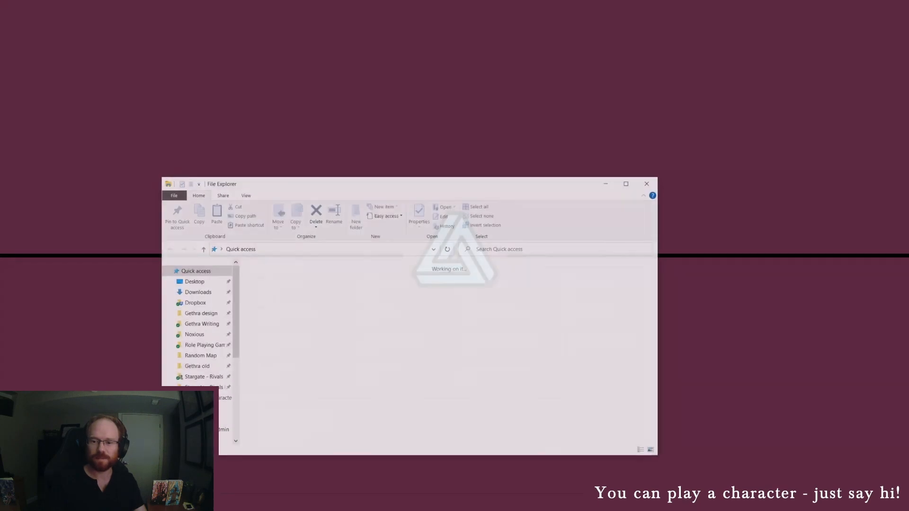
left_click_drag(429, 185, 908, 222)
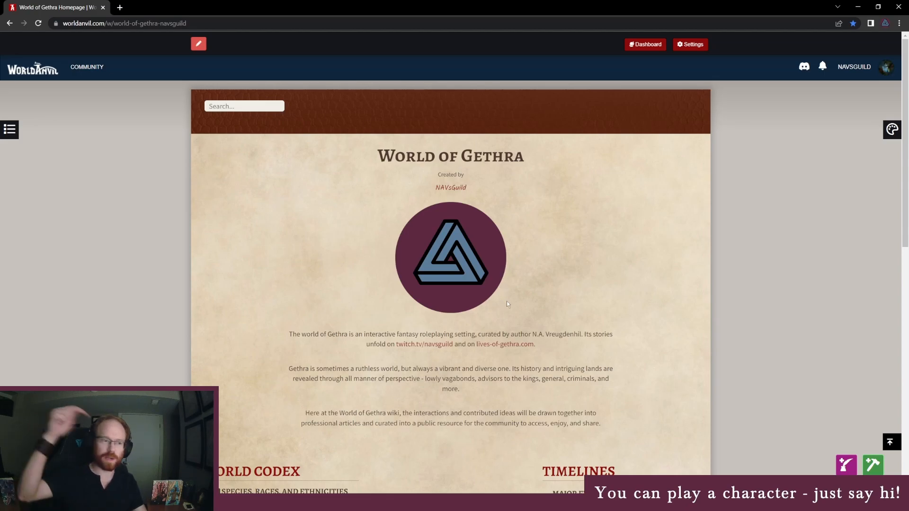
View the Bara Pitain article under World Characters, YSO 700-800, and return to the World of Gethra homepage.
scroll(455, 389, "down", 5)
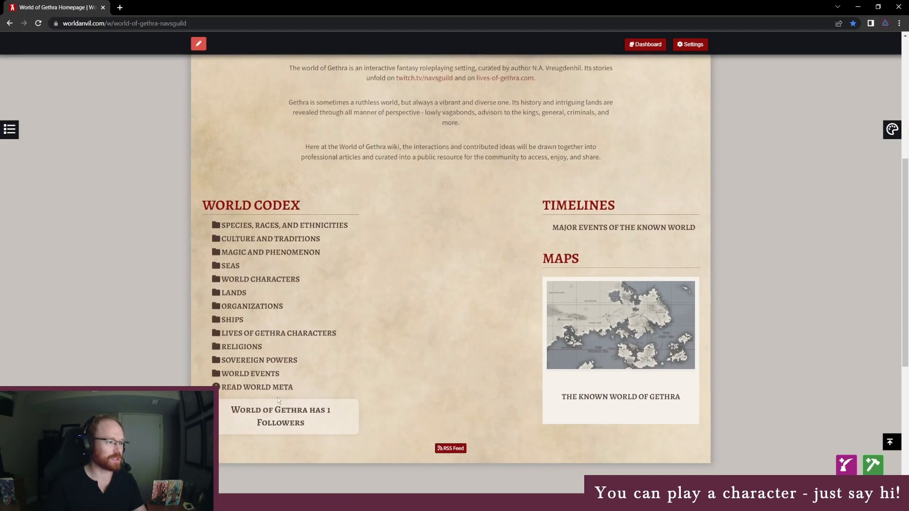
left_click(300, 280)
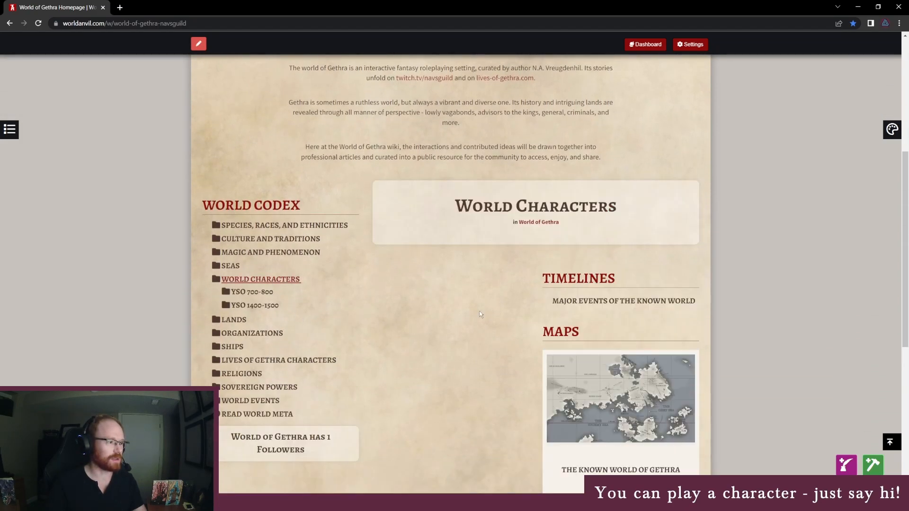
left_click(252, 292)
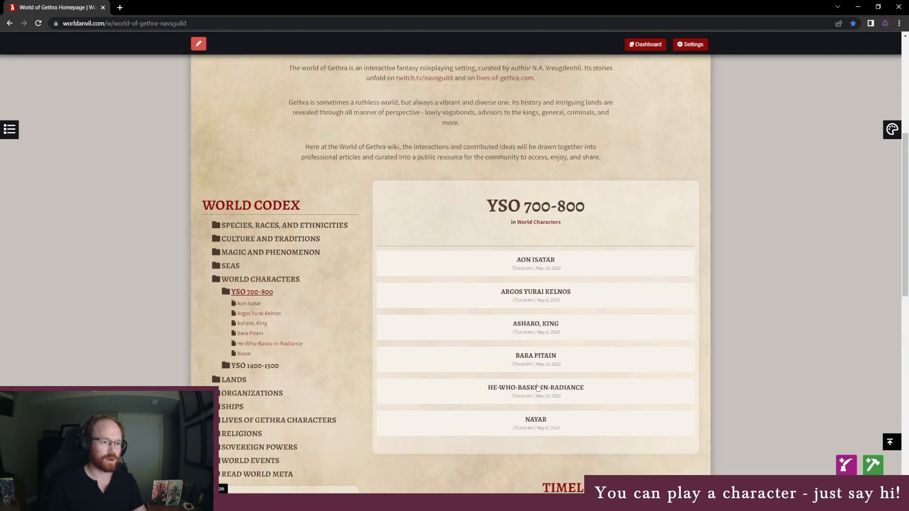
left_click(530, 358)
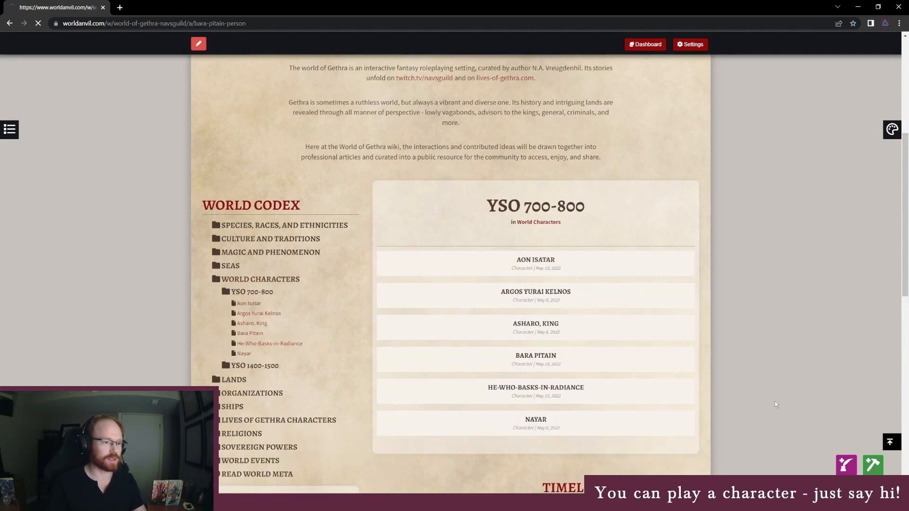
mouse_move(201, 281)
left_mouse_down()
mouse_move(277, 283)
mouse_move(201, 284)
left_mouse_up()
left_click(226, 259)
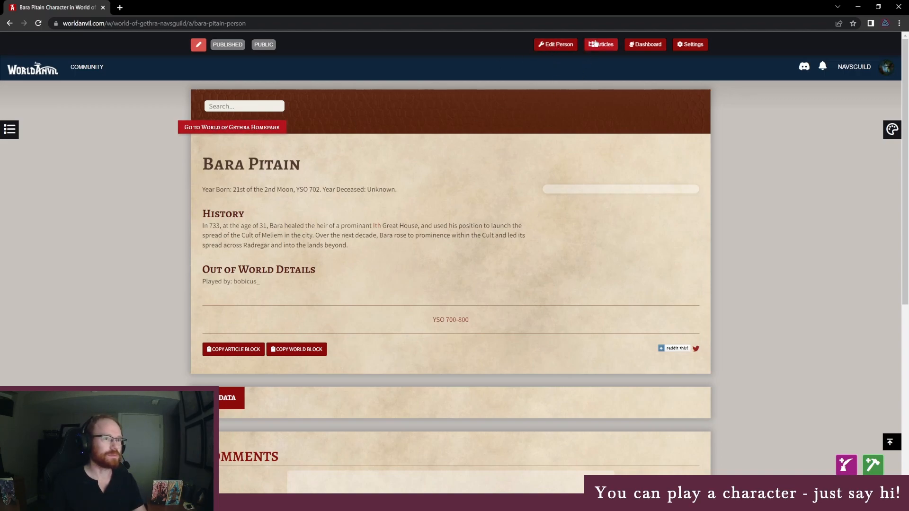
left_click(275, 130)
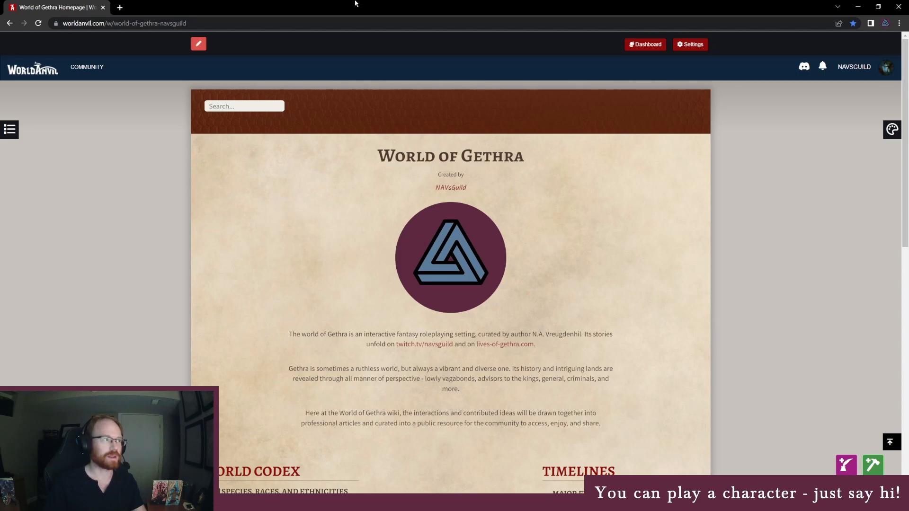
Open the Lives of Gethra site in a new tab and view it alongside the World of Gethra homepage.
left_click(120, 7)
left_click(290, 37)
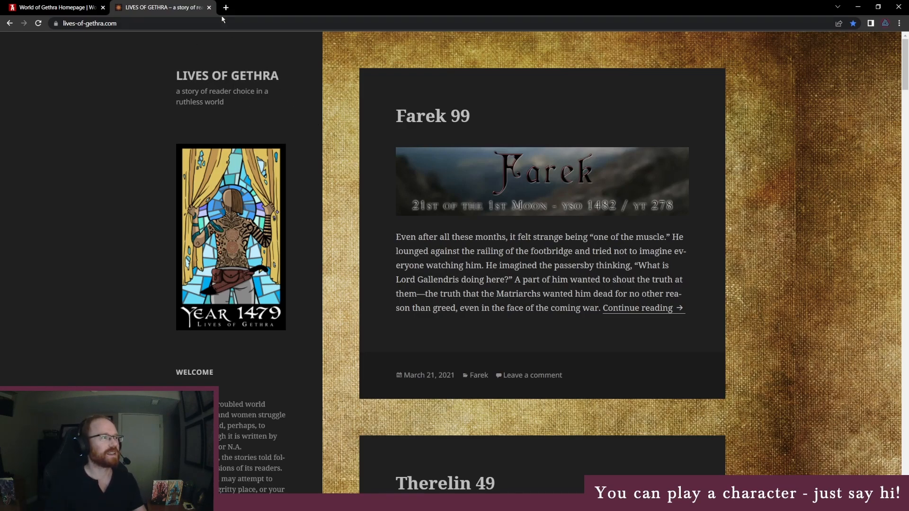
left_click(86, 7)
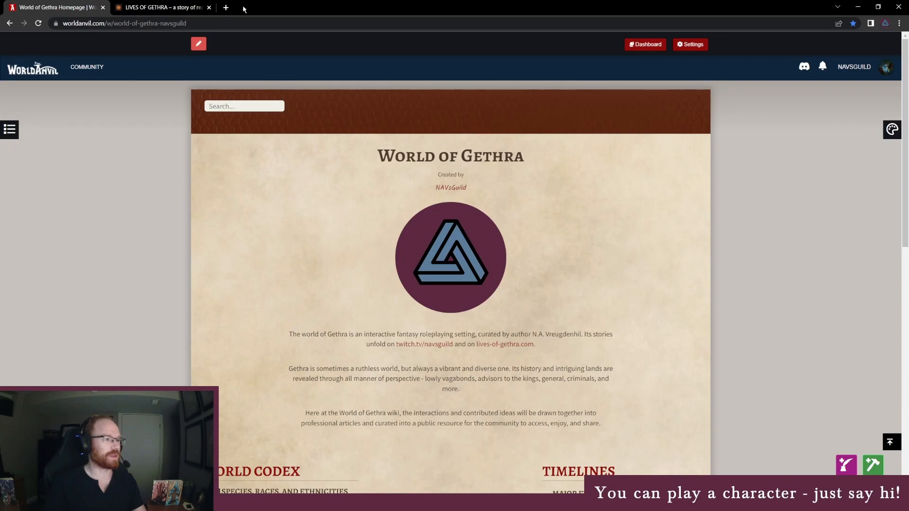
key("ctrl+Tab")
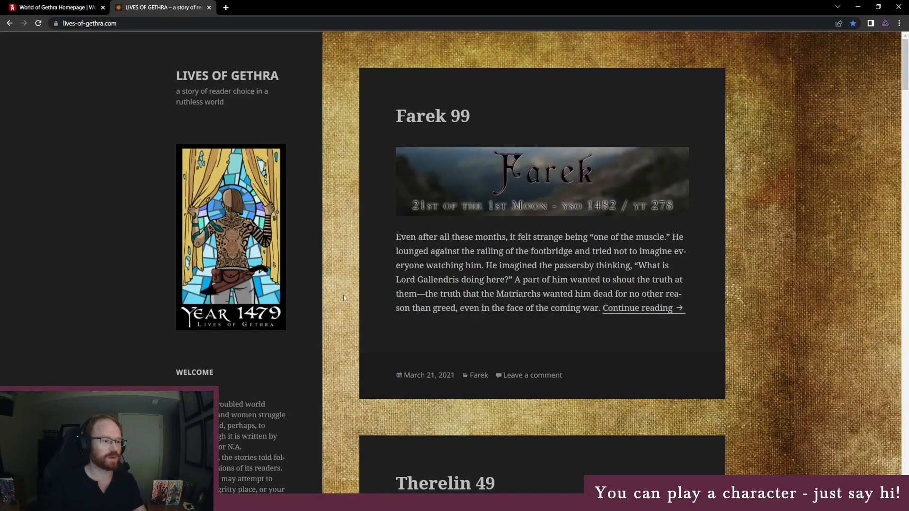
scroll(343, 297, "down", 2)
key("ctrl+Tab")
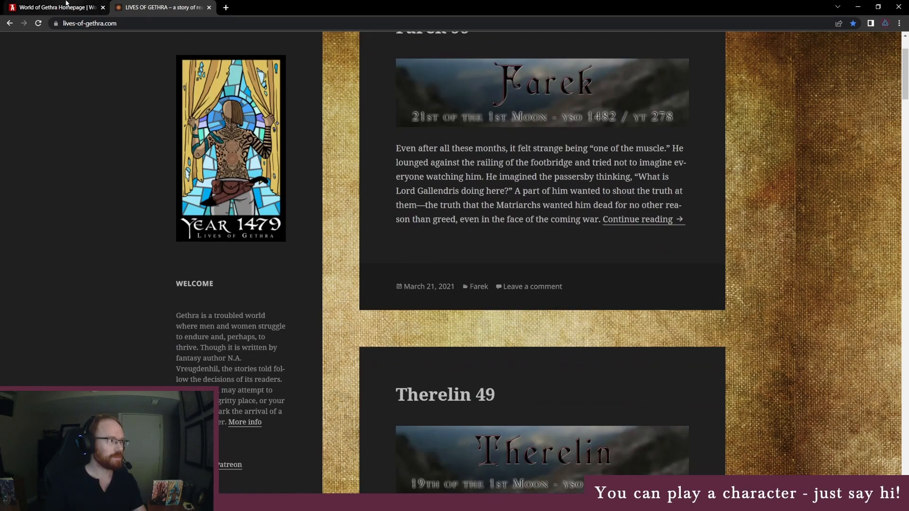
scroll(362, 294, "down", 4)
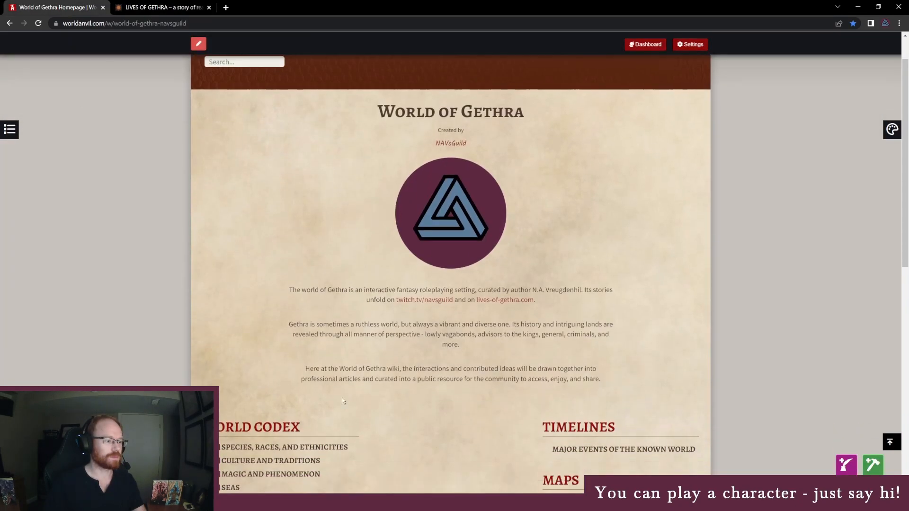
Compare the Lives of Gethra site with the wiki's World Codex, ending at the start of the World of Gethra homepage.
left_click(194, 7)
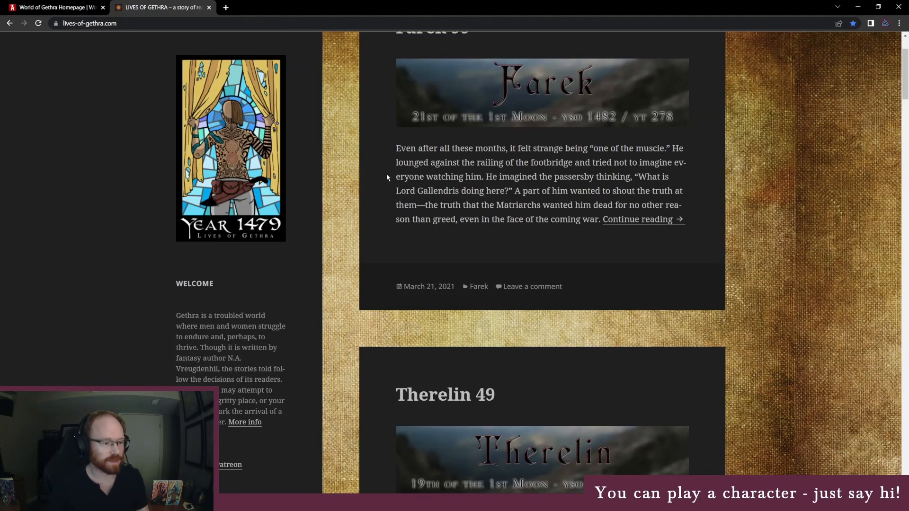
left_click(77, 3)
left_click(142, 4)
left_click(93, 3)
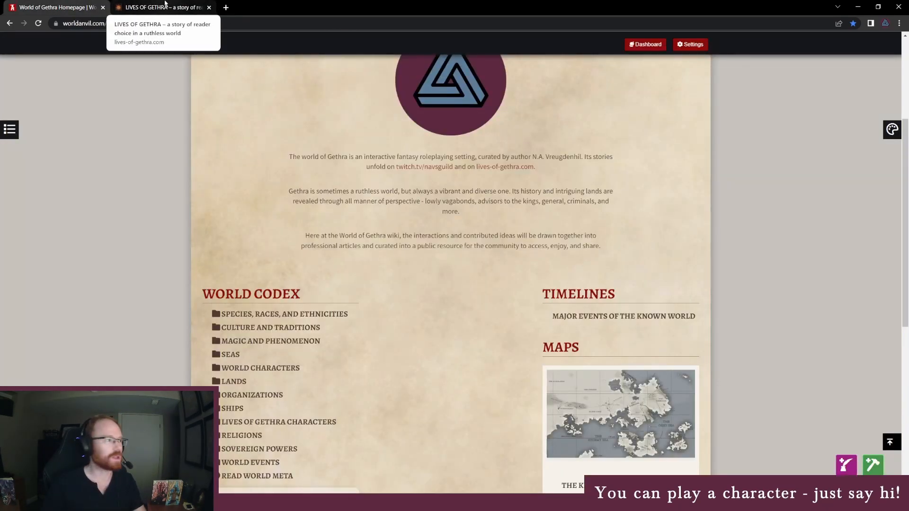
scroll(369, 230, "up", 4)
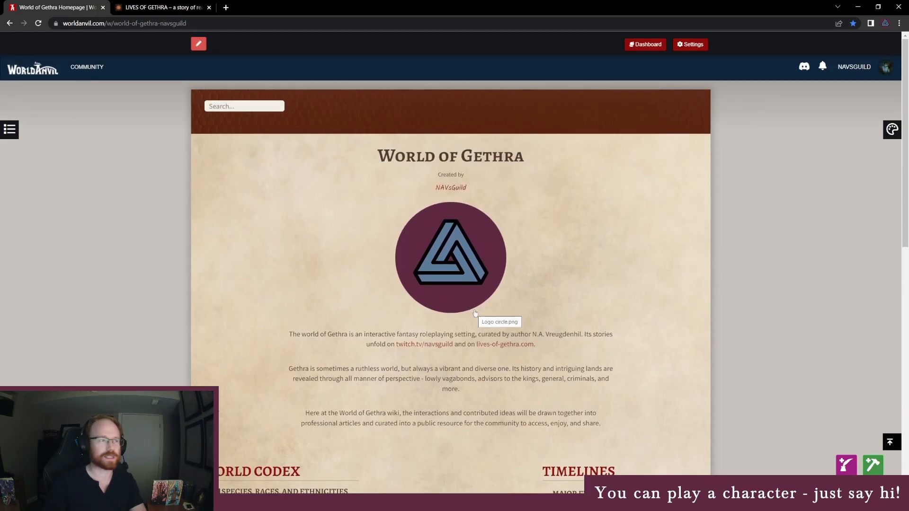
Look over the chapter and character lists on the Lives of Gethra site and close that site.
left_click(161, 7)
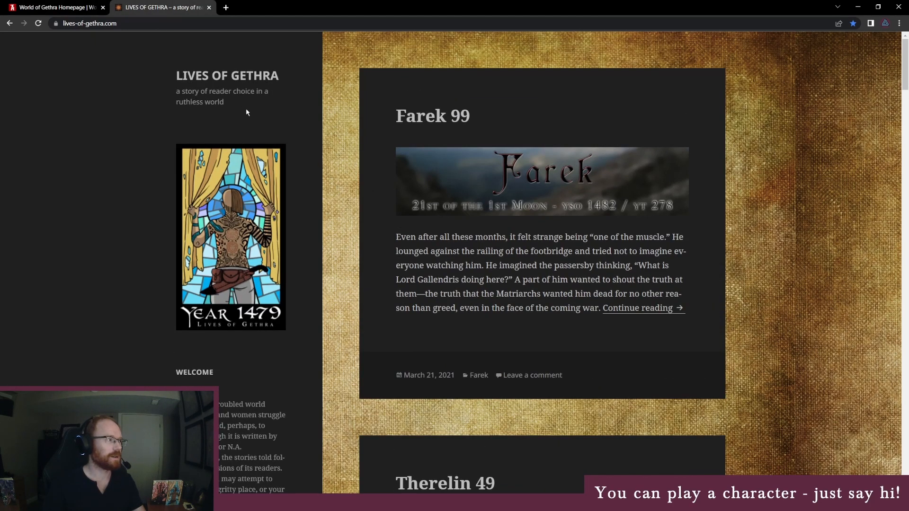
scroll(249, 332, "down", 8)
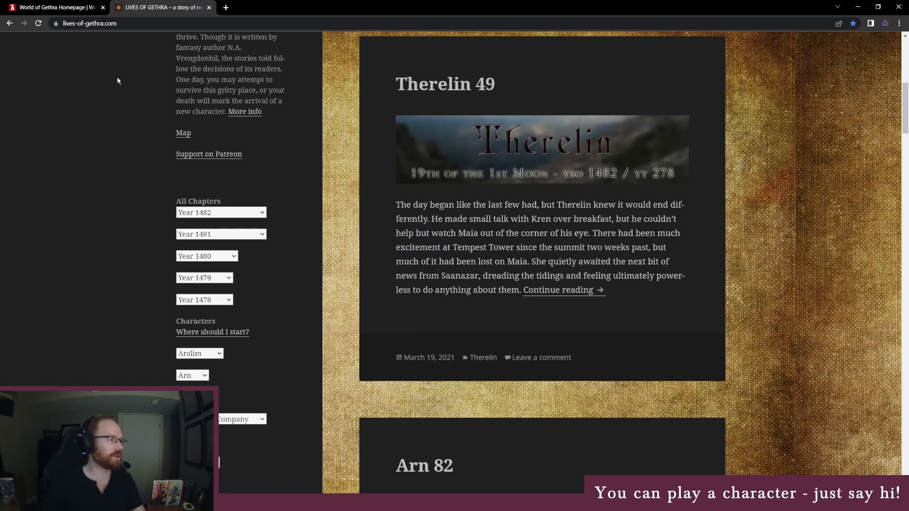
left_click(60, 7)
left_click(208, 7)
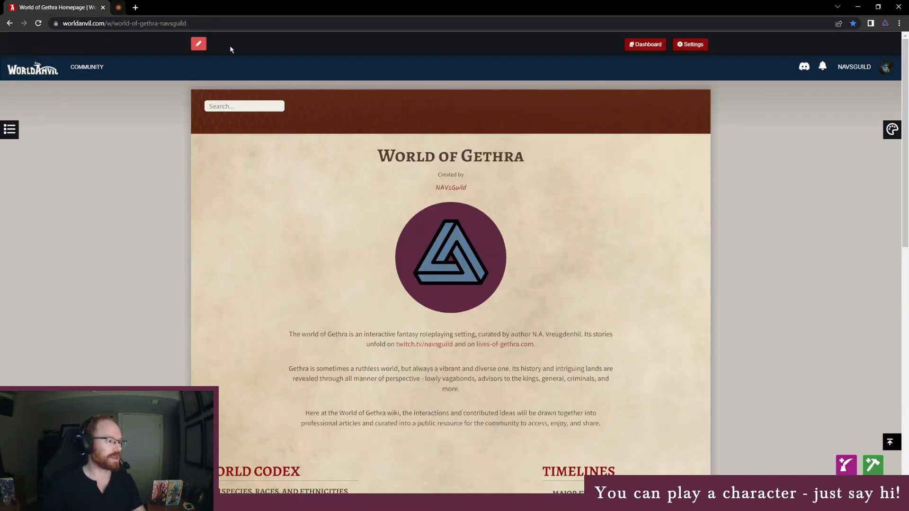
Open The Spread of Meliem article from World Events, YSO 700-800, in the World Codex.
scroll(344, 403, "down", 5)
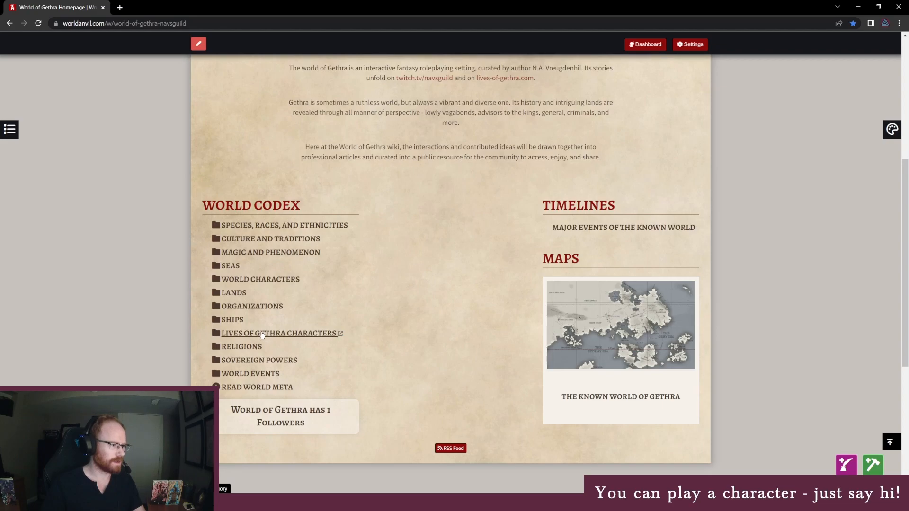
left_click(259, 373)
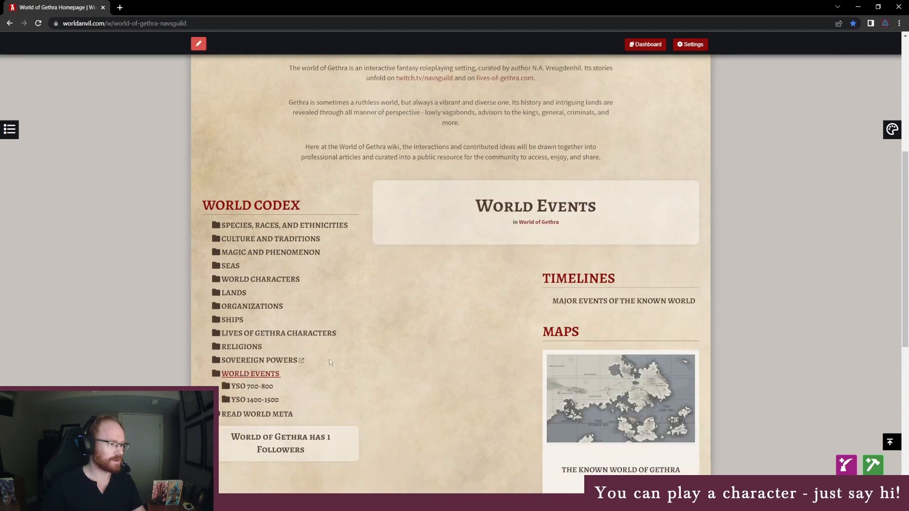
left_click(260, 386)
left_click(261, 398)
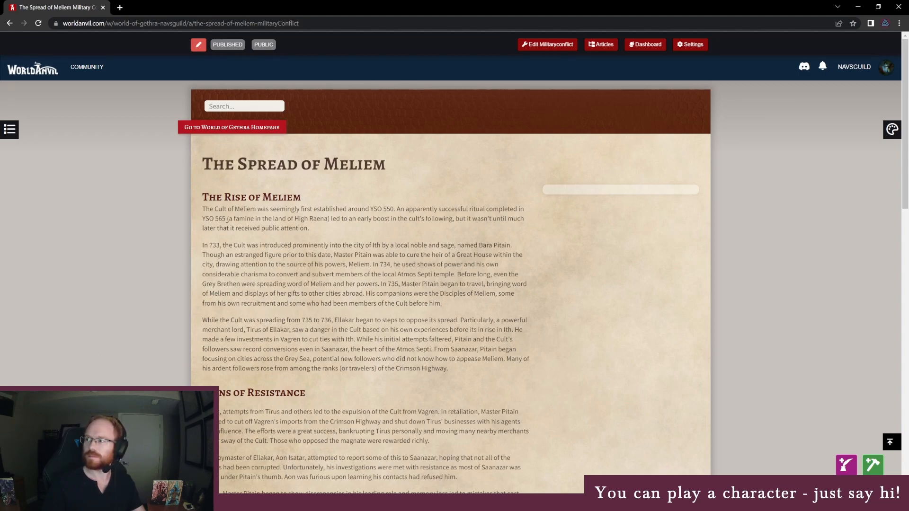
Read through The Spread of Meliem article from The Rise of Meliem to The Aftermath.
scroll(227, 210, "down", 5)
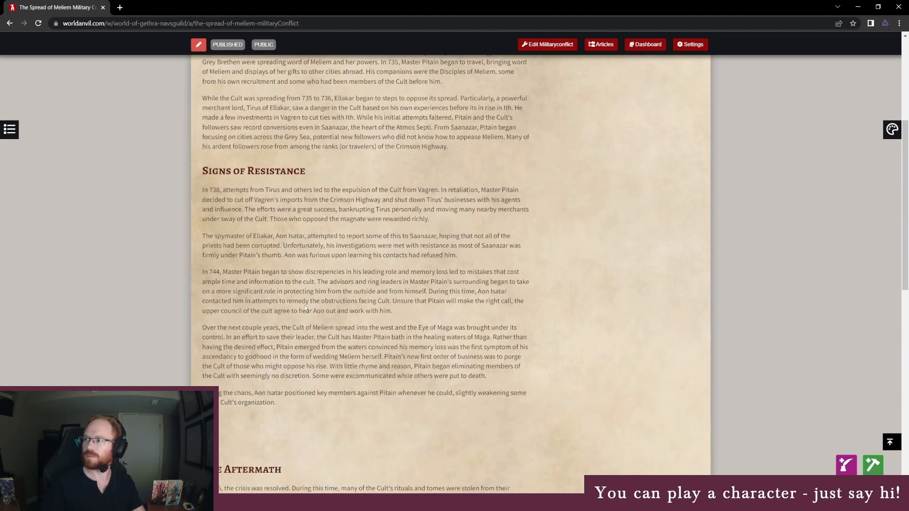
scroll(305, 305, "up", 5)
scroll(299, 288, "down", 1)
scroll(305, 228, "up", 1)
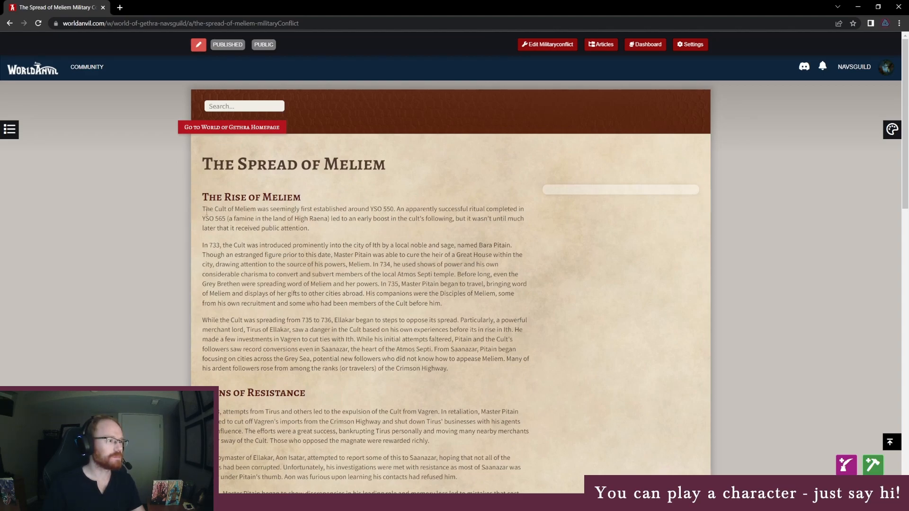
scroll(214, 232, "down", 4)
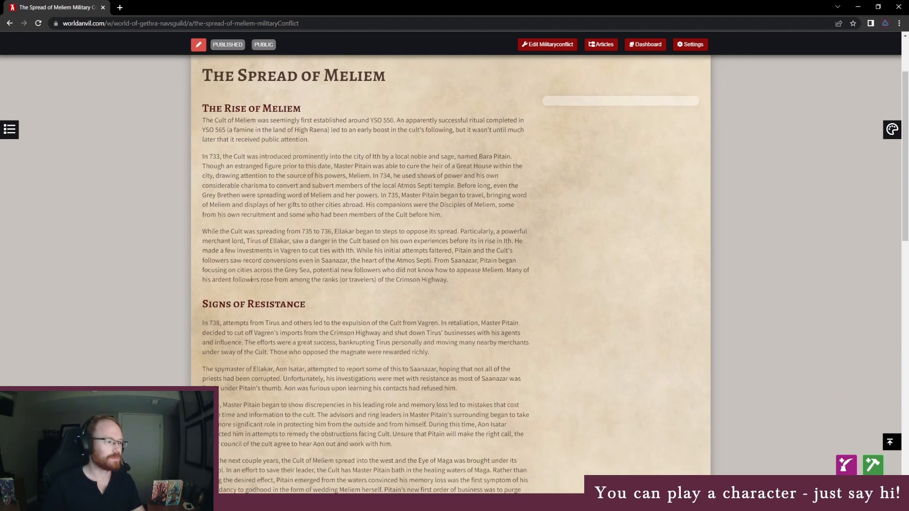
scroll(278, 285, "down", 4)
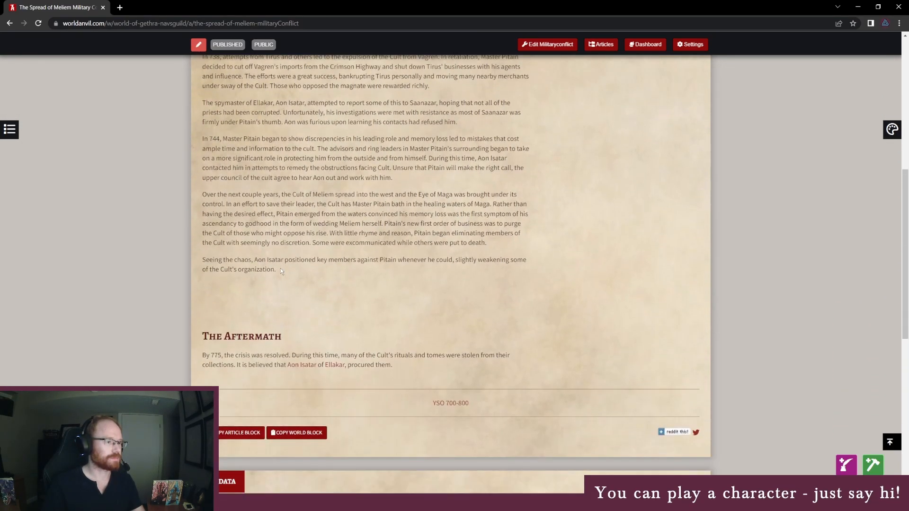
scroll(290, 280, "up", 1)
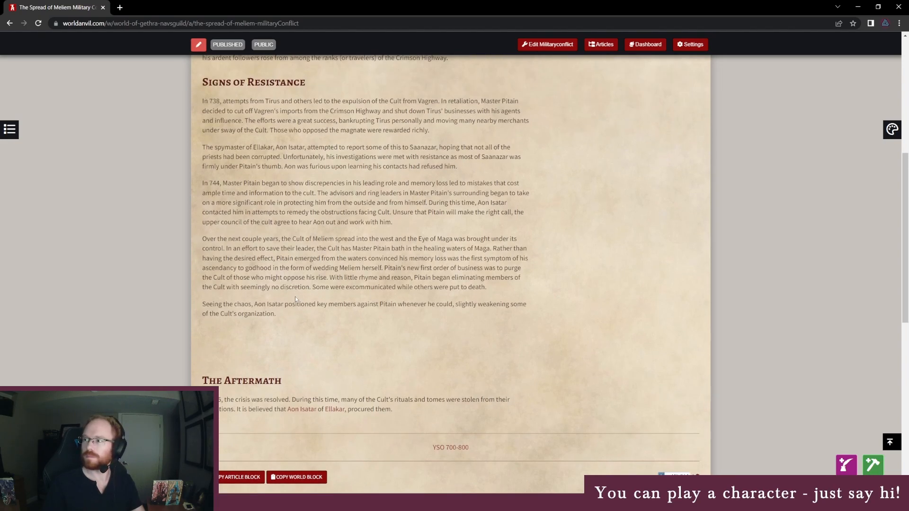
scroll(295, 296, "up", 7)
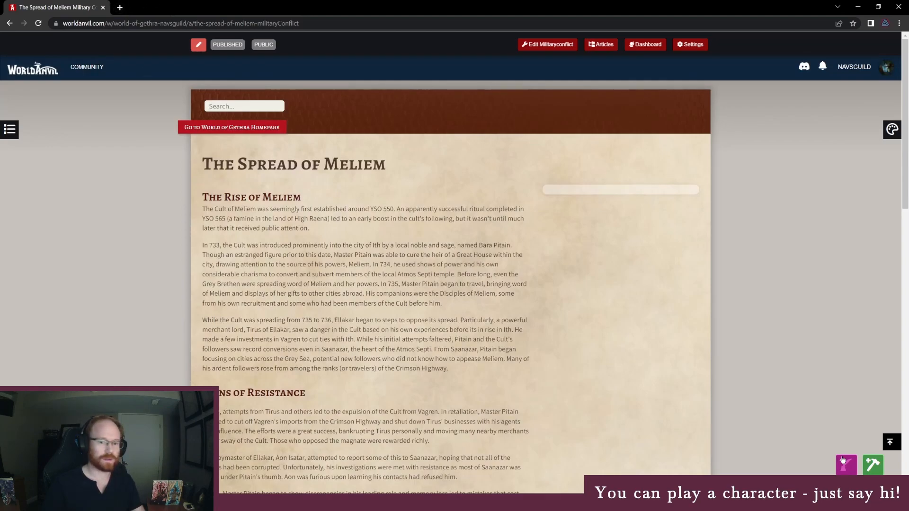
Create a new character article titled "Banno" and place the cursor in its main content.
left_click(872, 465)
left_click(602, 326)
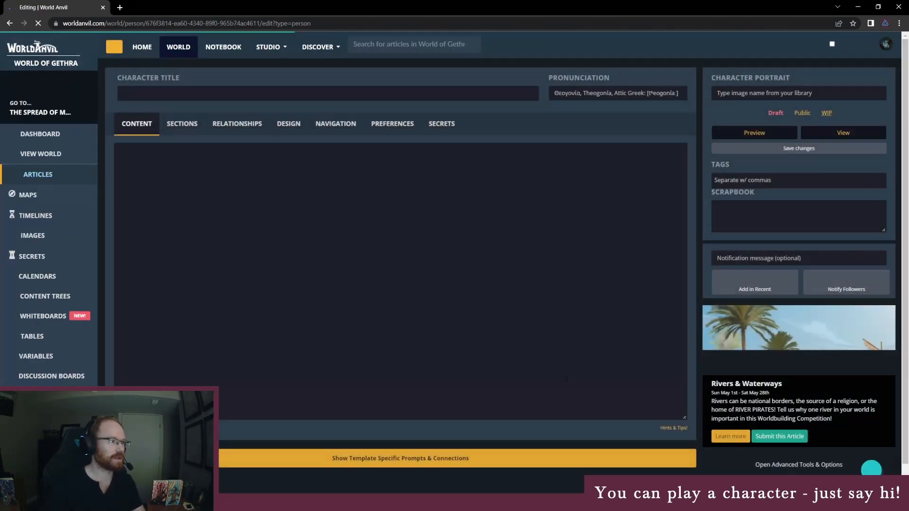
type("Banno")
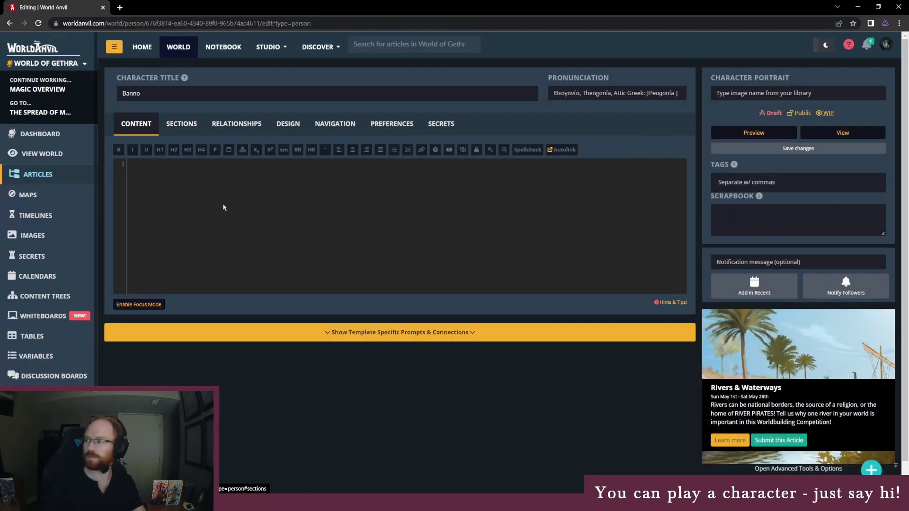
left_click(265, 249)
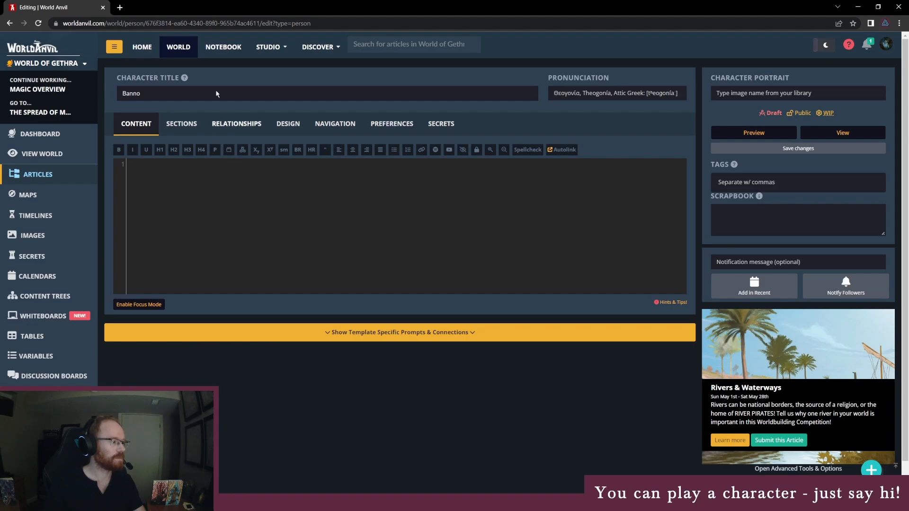
Open the Vaenuth 1 chapter from the Lives of Gethra character lists in a new browser tab.
left_click(119, 7)
left_click(284, 38)
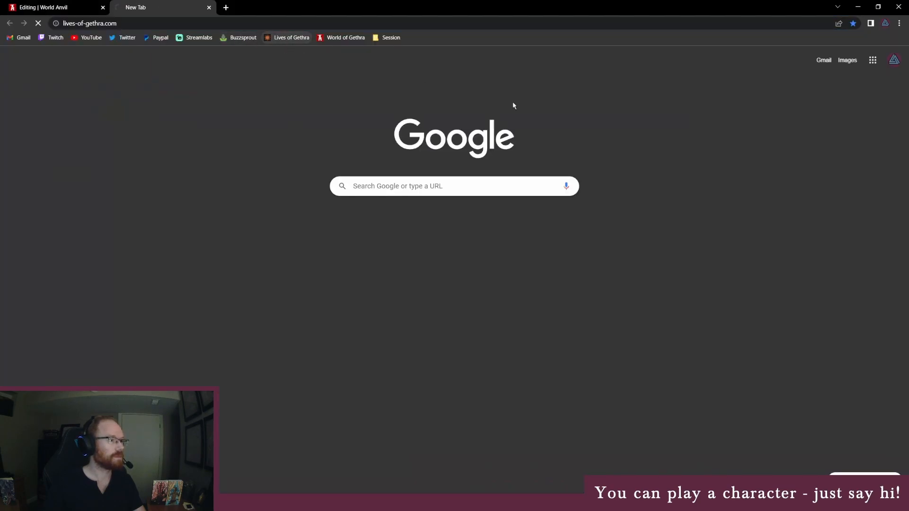
scroll(268, 129, "down", 9)
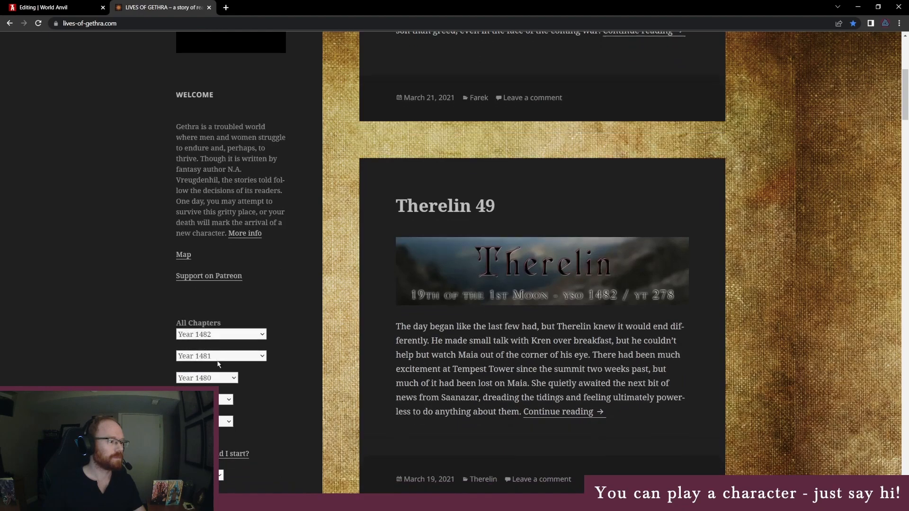
scroll(211, 369, "down", 3)
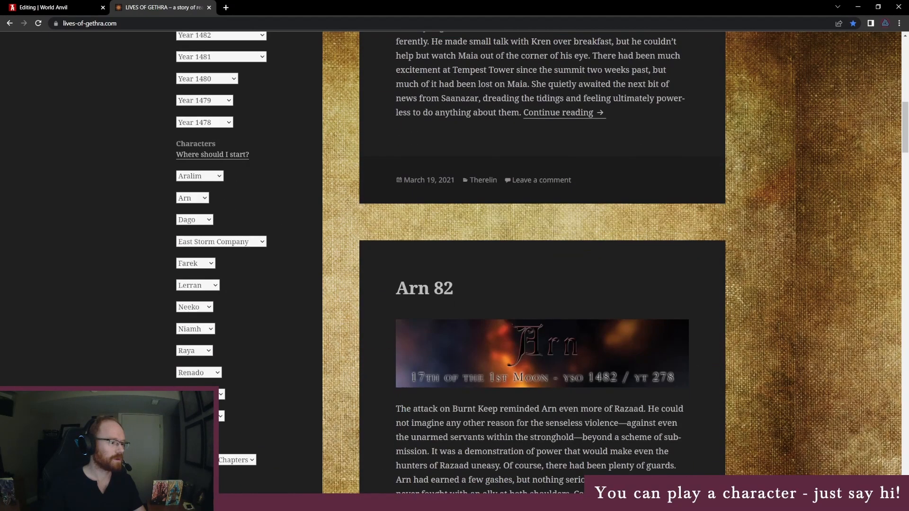
left_click(212, 394)
scroll(205, 364, "down", 5)
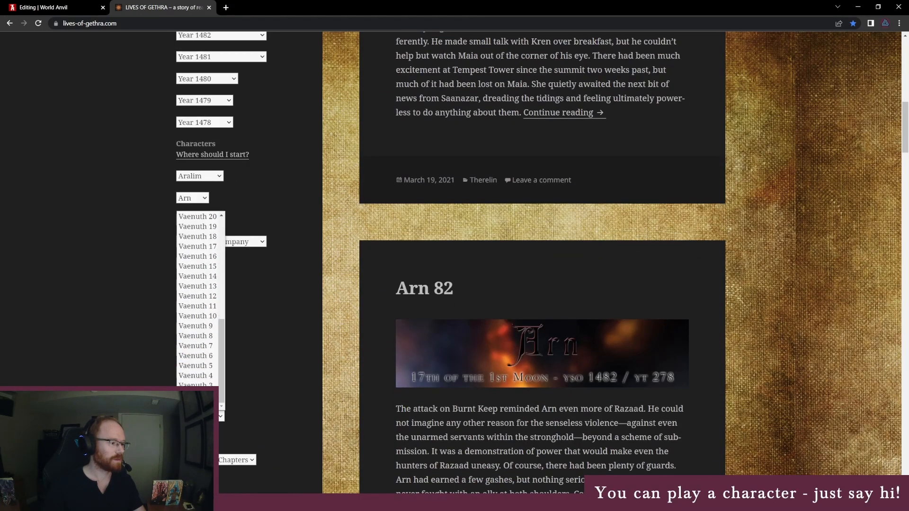
left_click(196, 405)
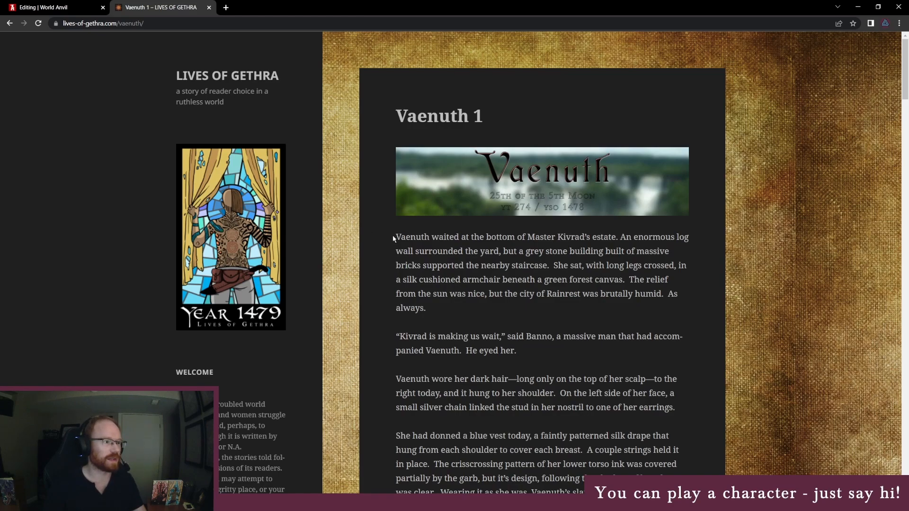
Read through the Vaenuth 1 chapter for passages describing Banno's appearance and role.
scroll(393, 234, "down", 1)
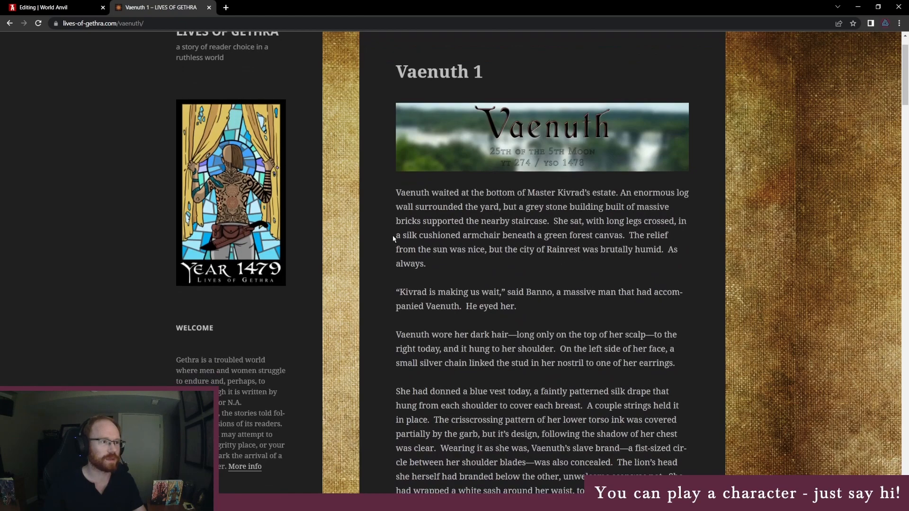
scroll(393, 234, "up", 1)
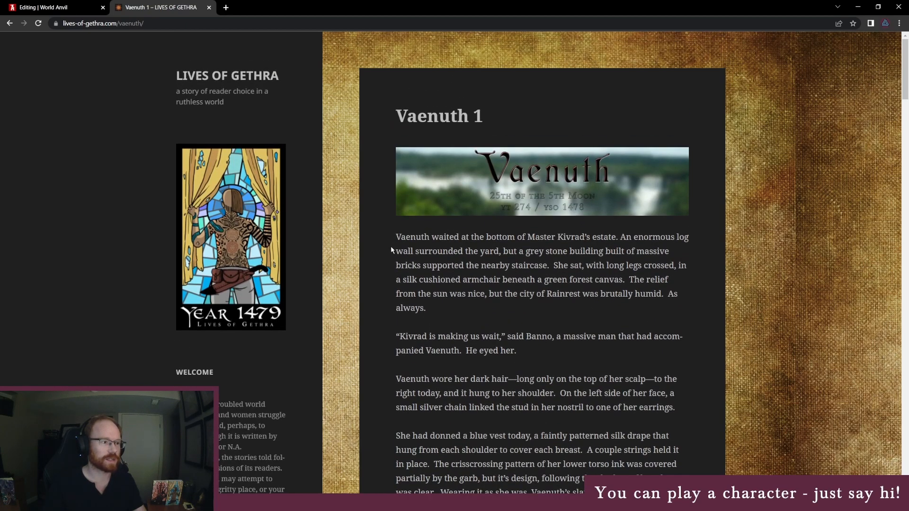
scroll(390, 245, "down", 5)
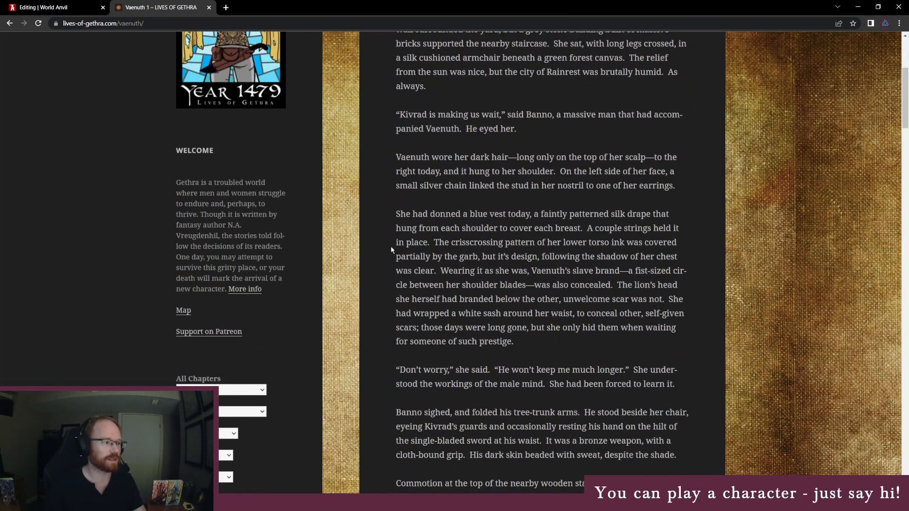
scroll(391, 245, "down", 6)
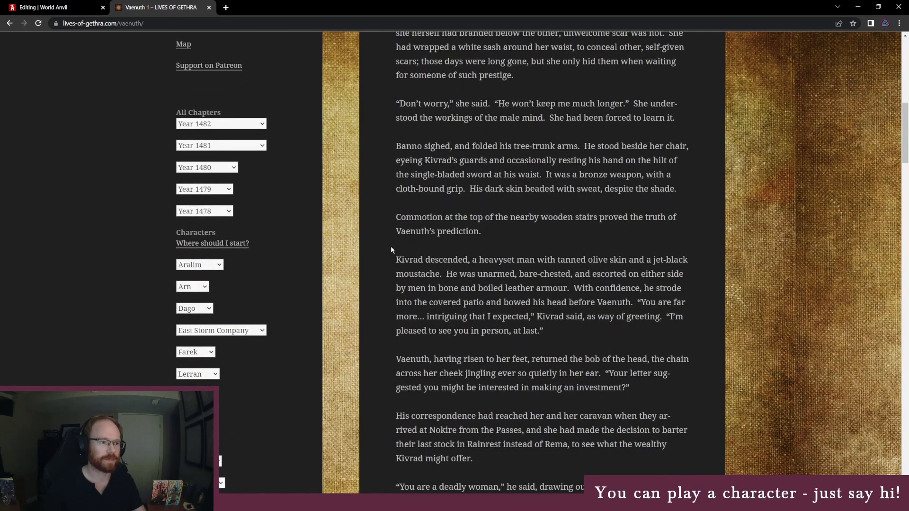
scroll(391, 245, "down", 9)
scroll(390, 246, "down", 15)
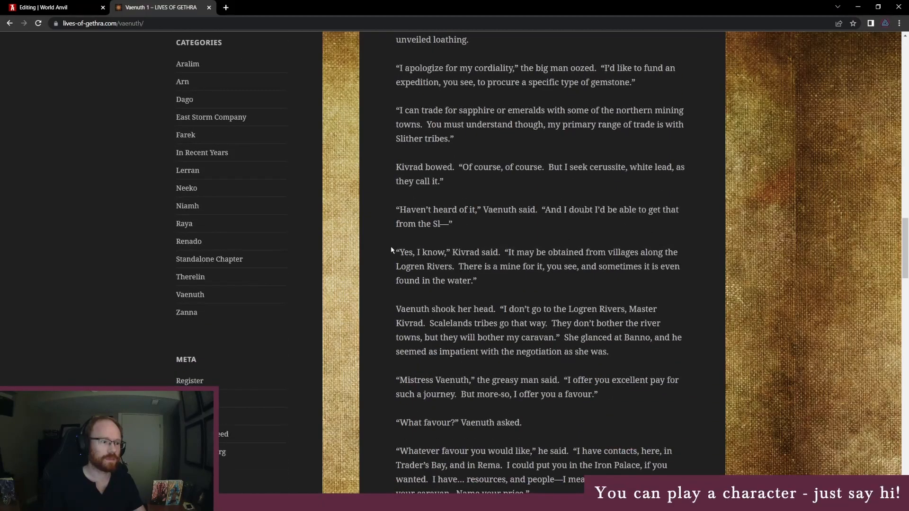
scroll(390, 245, "up", 20)
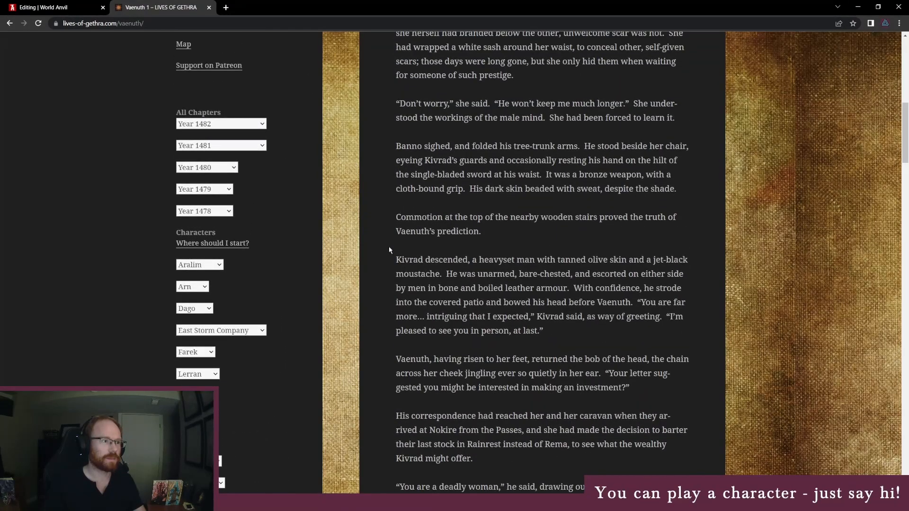
scroll(389, 249, "up", 1)
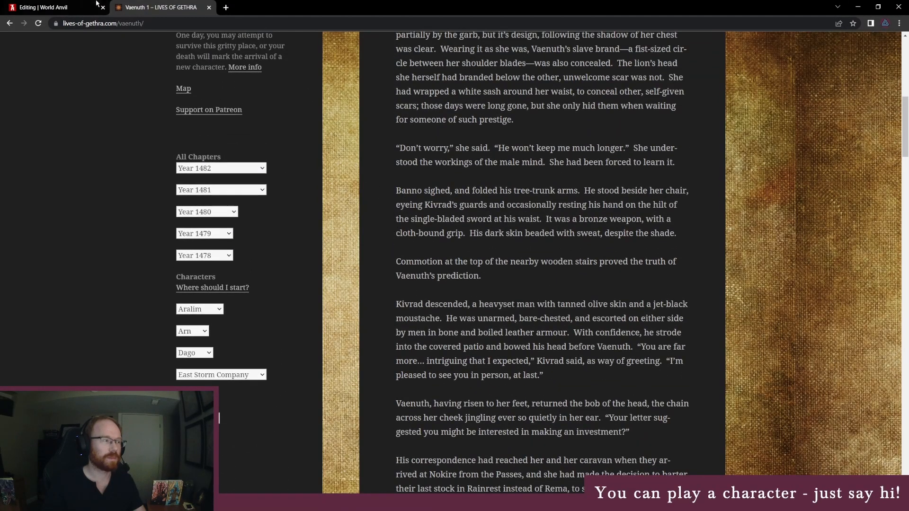
Return to the Banno article and start its content with "Appearance" as an H2 heading.
left_click(66, 8)
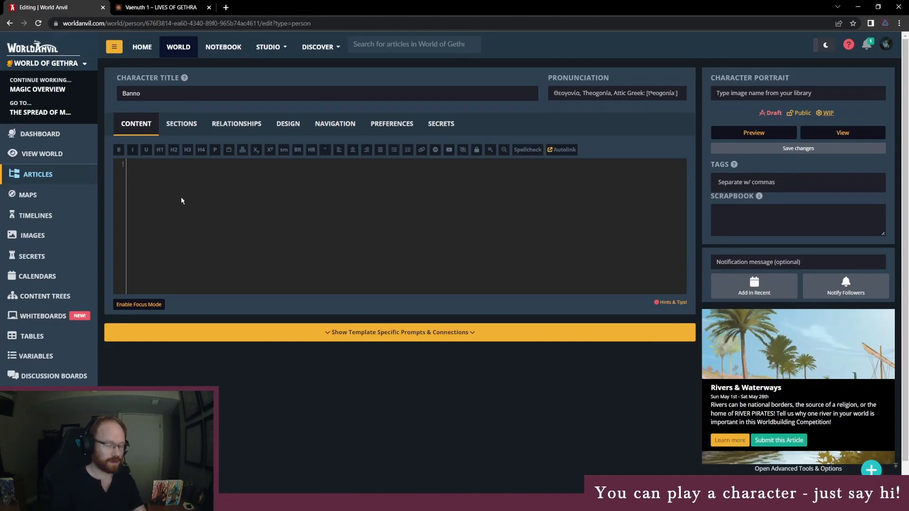
type("Appearance")
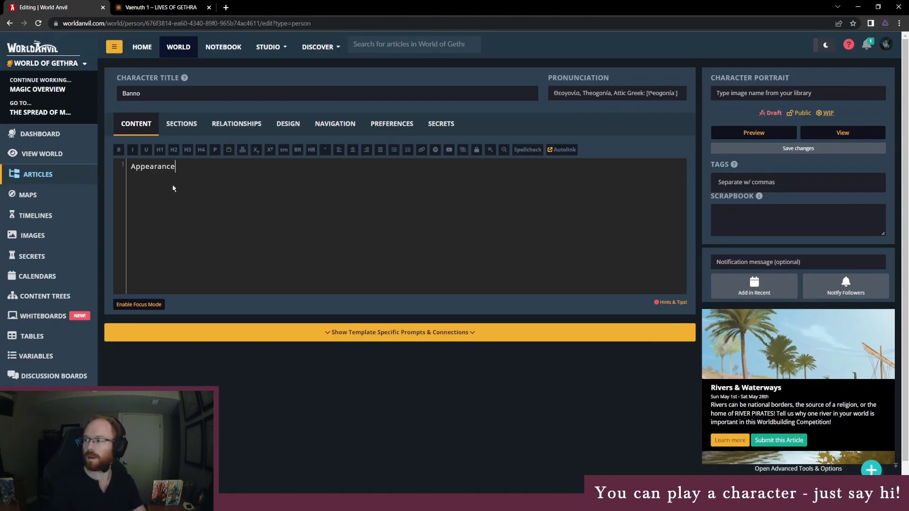
key("shift+Home")
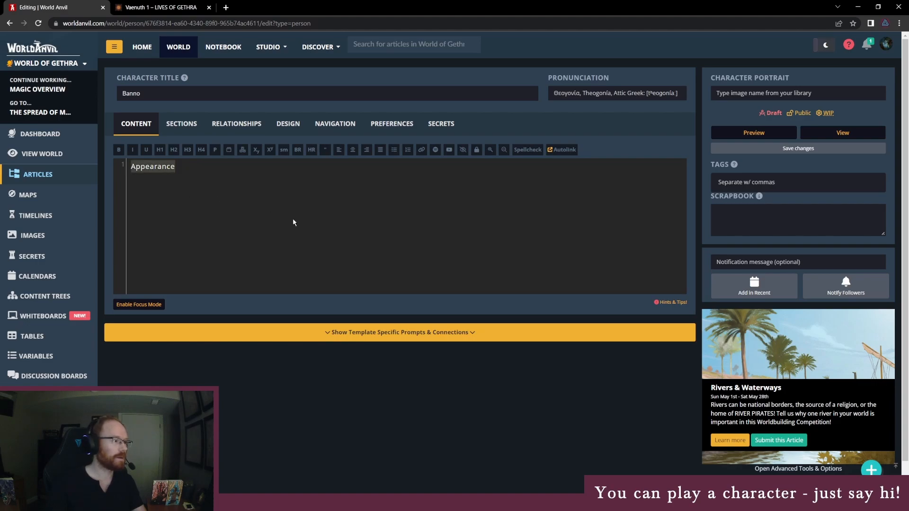
left_click(174, 149)
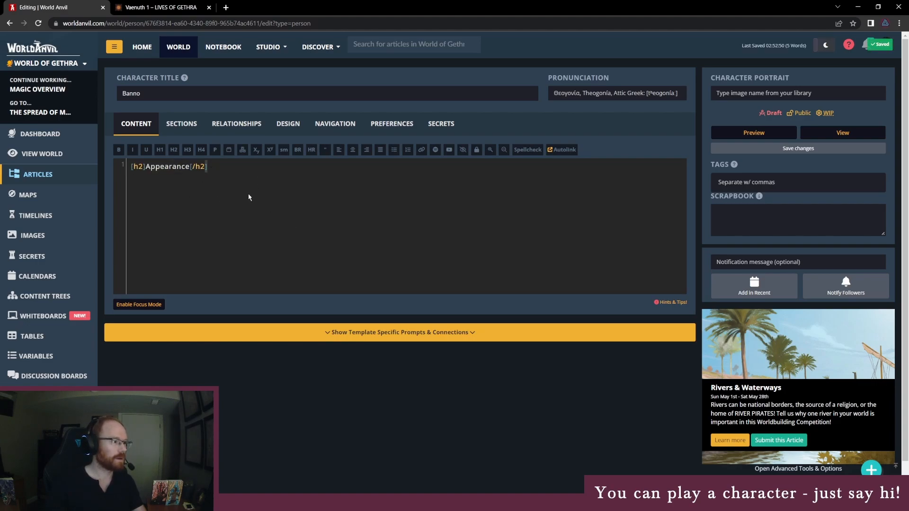
key("Return")
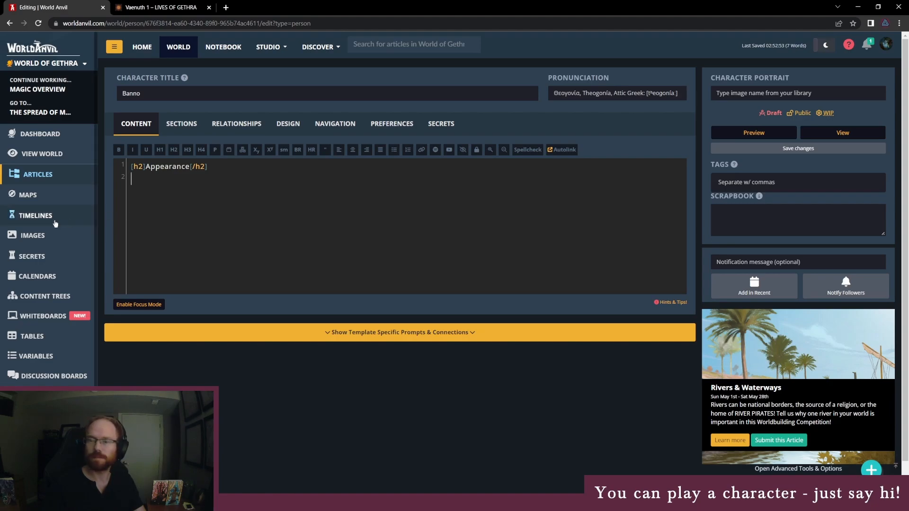
Describe Banno under Appearance as often seen as an enormous man with tree-trunk arms and a barrel chest, of Numan descent, with a few tattoos.
type("S")
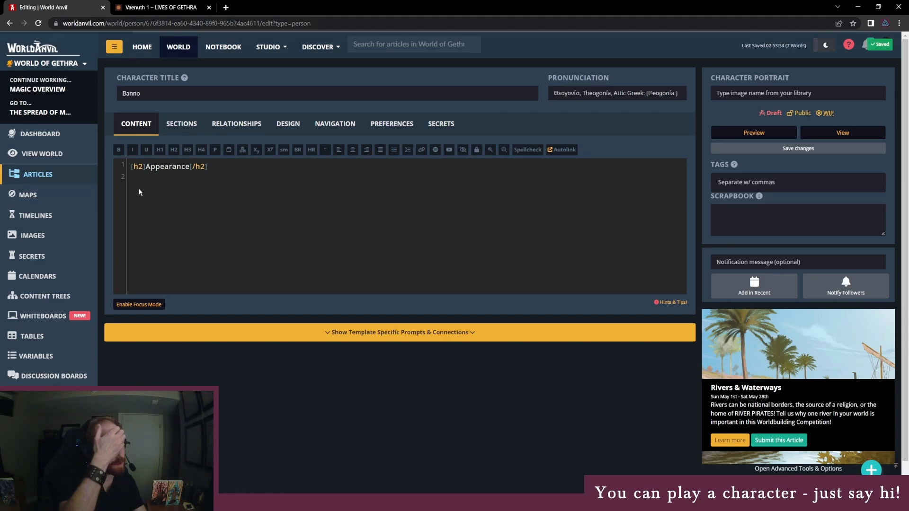
type("Banno is described as")
key("BackSpace")
key("BackSpace")
key("BackSpace")
key("BackSpace")
key("BackSpace")
key("BackSpace")
key("BackSpace")
key("BackSpace")
key("BackSpace")
key("BackSpace")
key("BackSpace")
key("BackSpace")
key("BackSpace")
type("often seen as a")
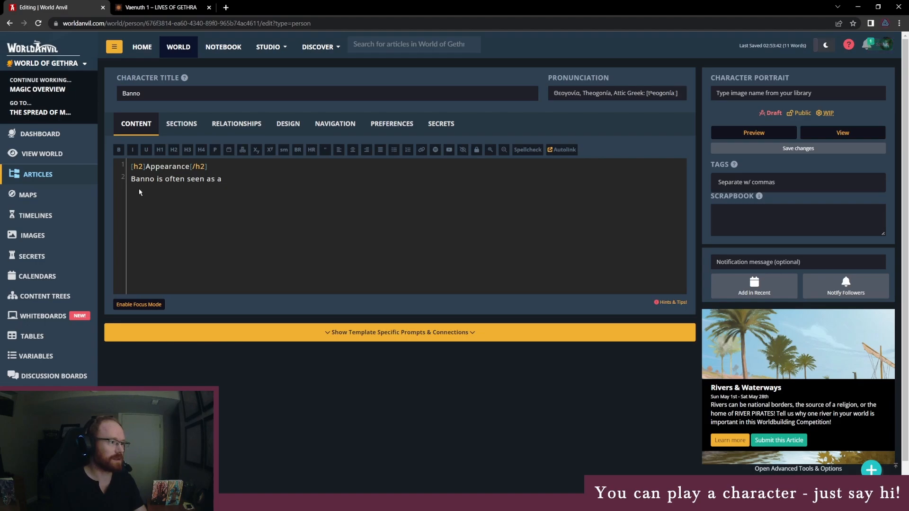
type(" enormous man, with tree-trunk arms and a barrel chest. He is of Numan descent and ")
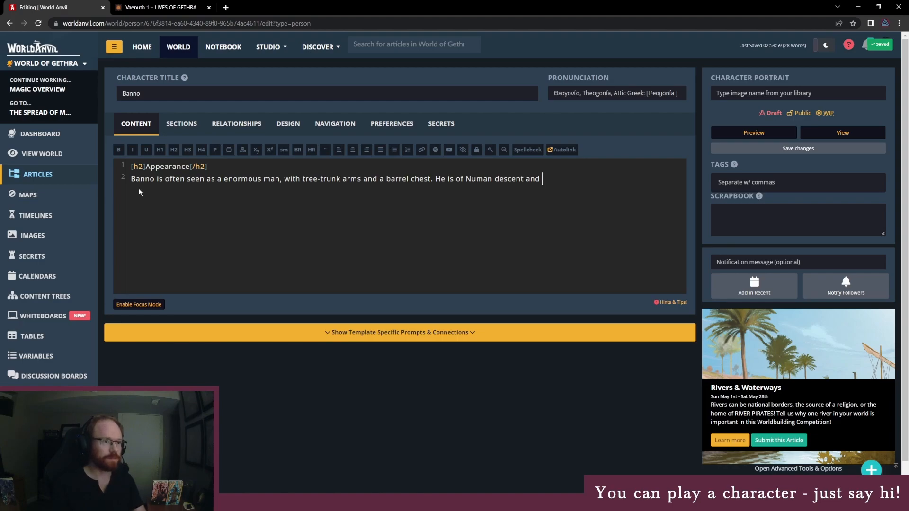
type("has a few tattoos.")
key("Return")
key("Return")
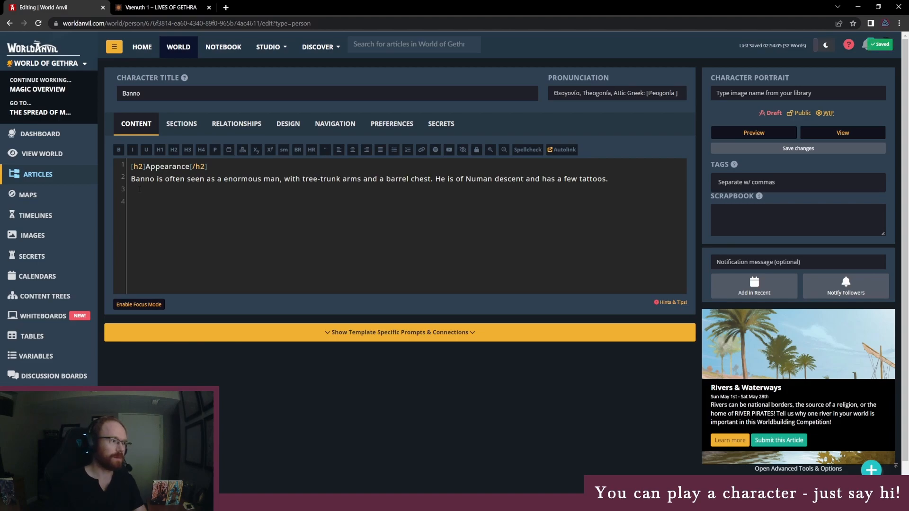
Add an H2 heading "History" below the Appearance paragraph, with a new line beneath it.
left_click(174, 149)
type("Hsitory")
key("BackSpace")
key("BackSpace")
key("BackSpace")
key("BackSpace")
key("BackSpace")
key("BackSpace")
type("istory")
key("Return")
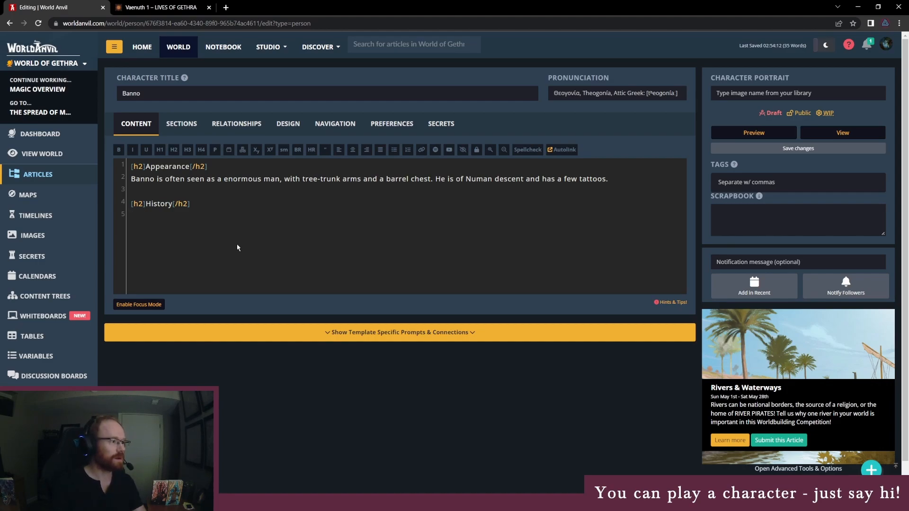
Begin the History text with "Banno serves as one of the chief advisors to Vaenuth's caravan,".
type("Ban")
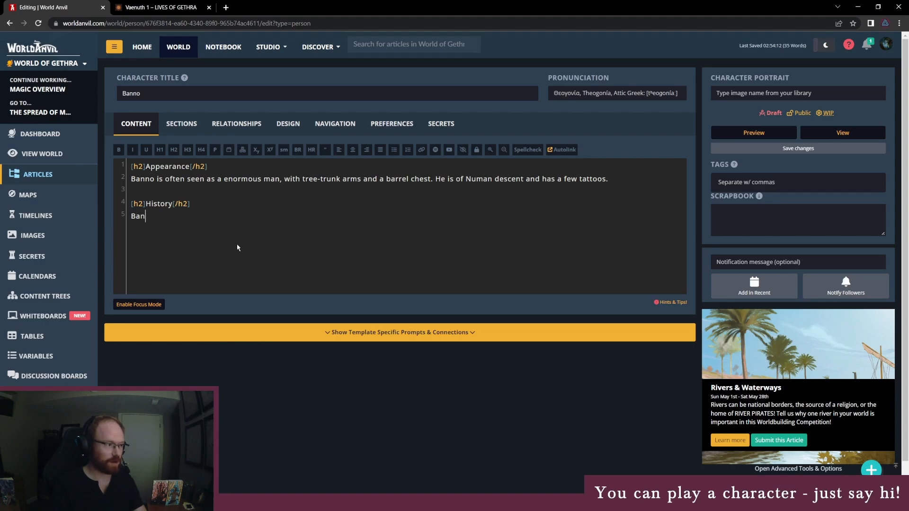
type("no serves as one of")
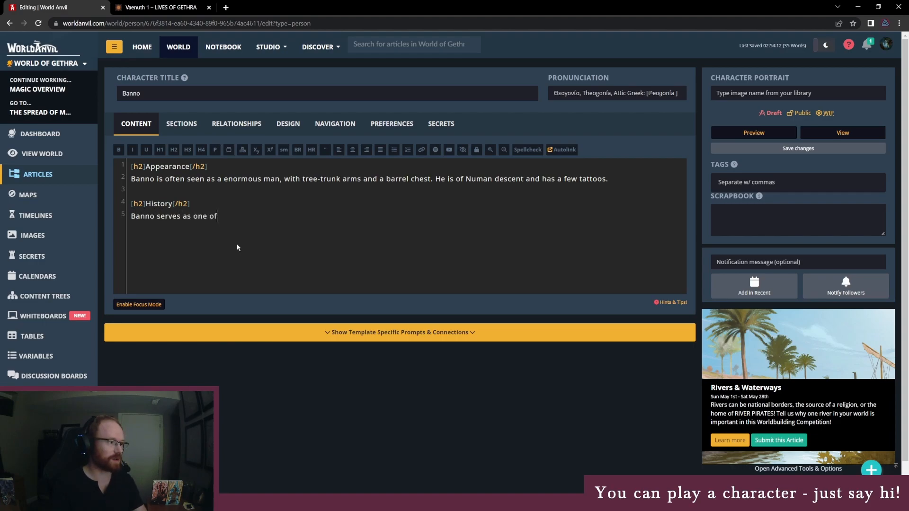
type(" the chief a")
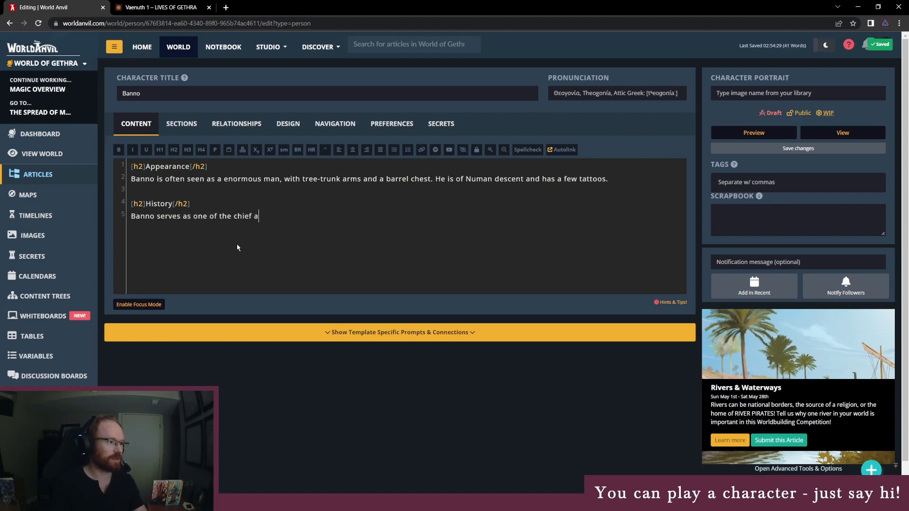
type("dvisors to Vaen")
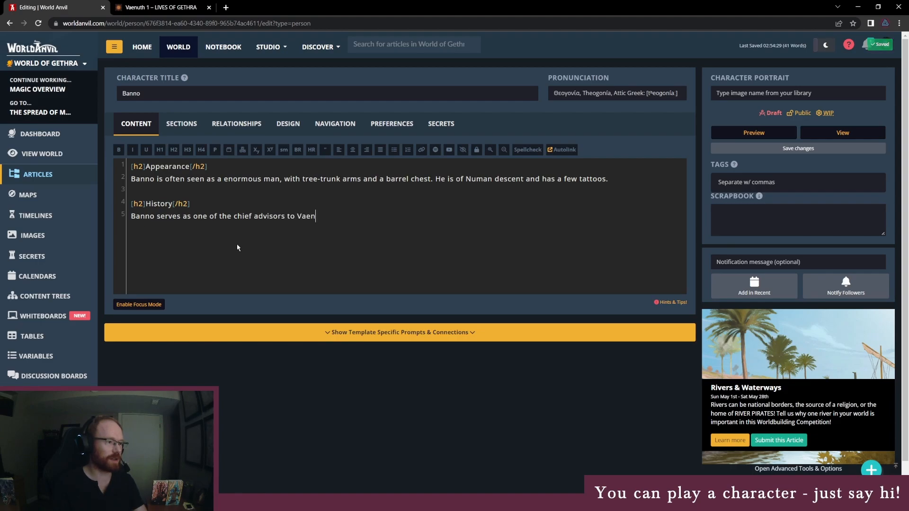
type("uth's caravan")
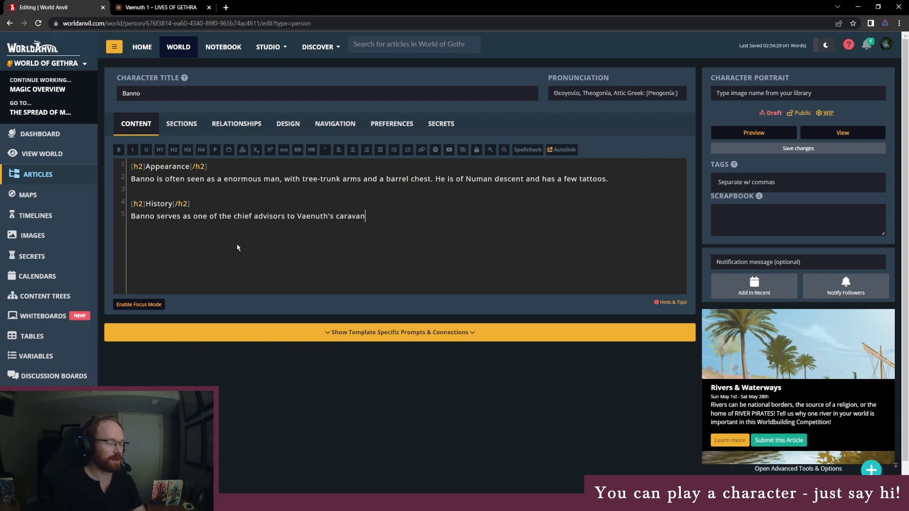
type(",")
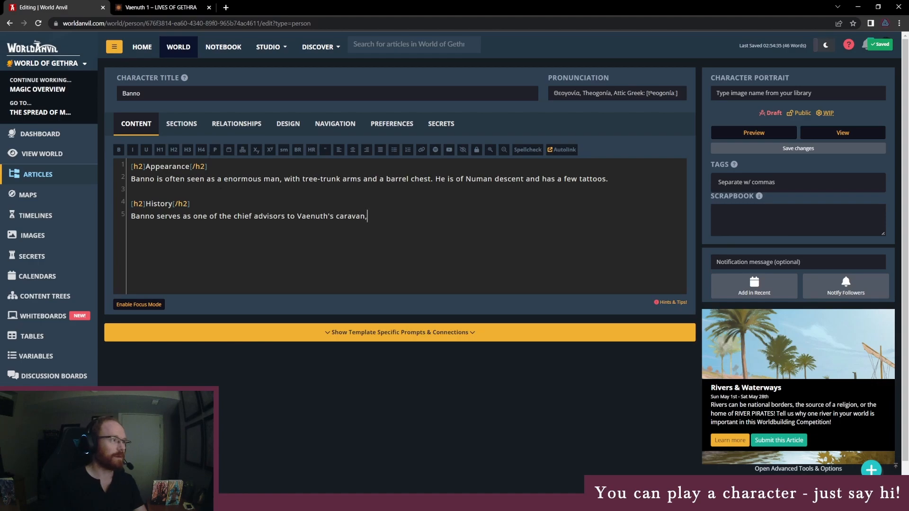
Open the articles list in a separate browser tab, search for "vaenuth" and copy the Vaenuth article's link.
right_click(34, 174)
left_click(62, 179)
key("ctrl+Tab")
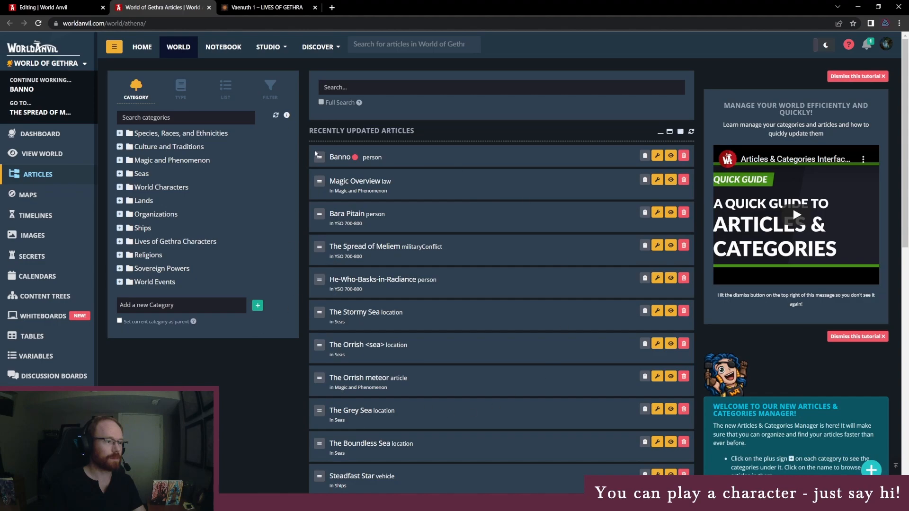
left_click(377, 89)
type("vaenuth")
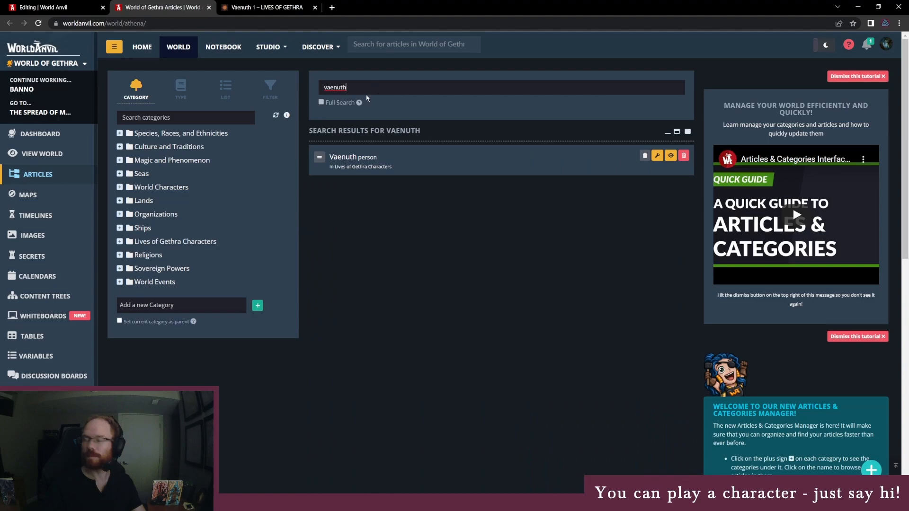
left_click(646, 157)
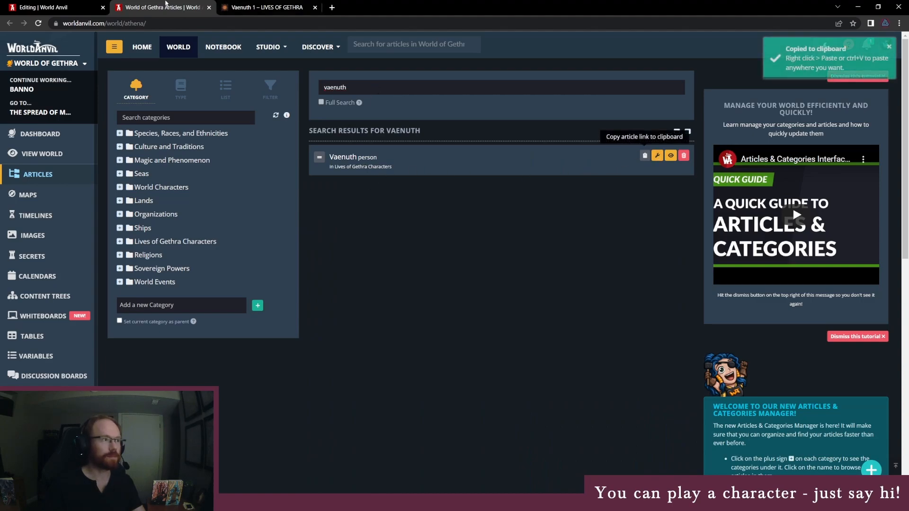
Replace the name Vaenuth in the Banno article's History sentence with the copied article link.
key("ctrl+shift+Tab")
double_click(327, 217)
key("ctrl+v")
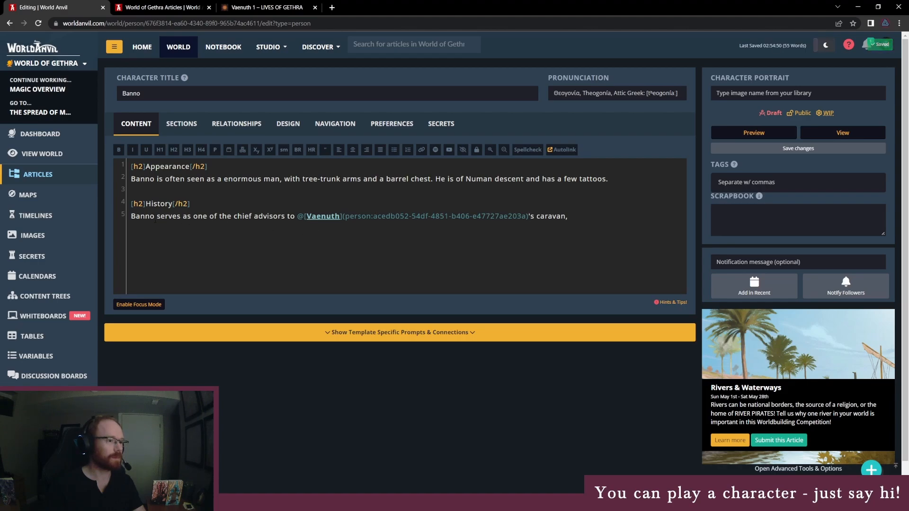
Complete the History sentence with "and has been a prominent member since before Vaenuth even joined under Master Jolikar.".
left_click(604, 216)
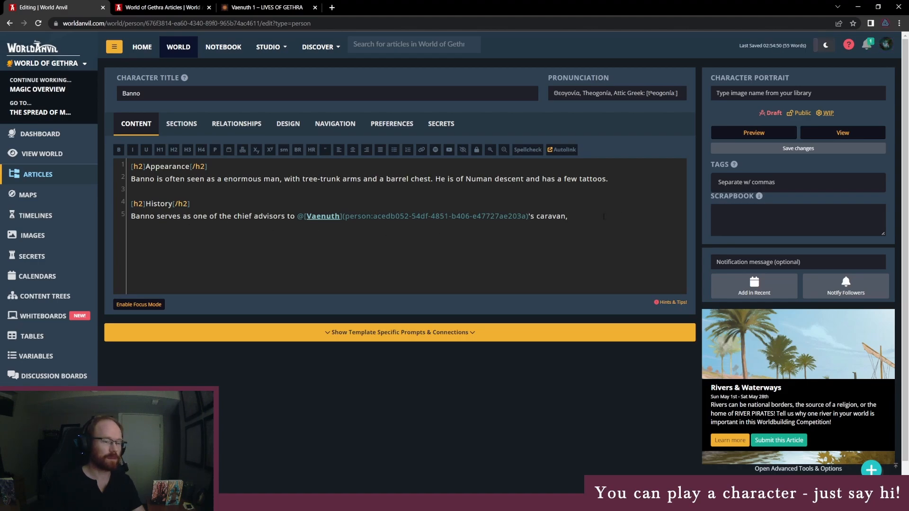
type("an")
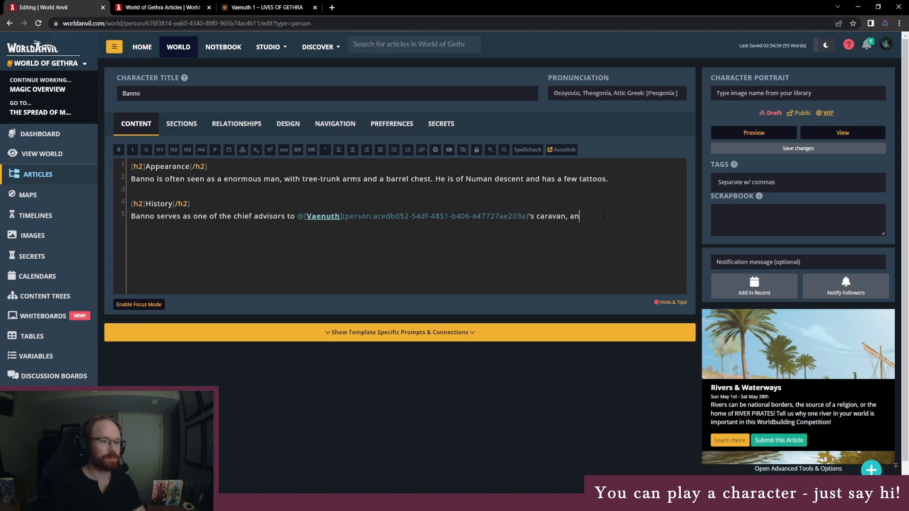
type("d has been a promin")
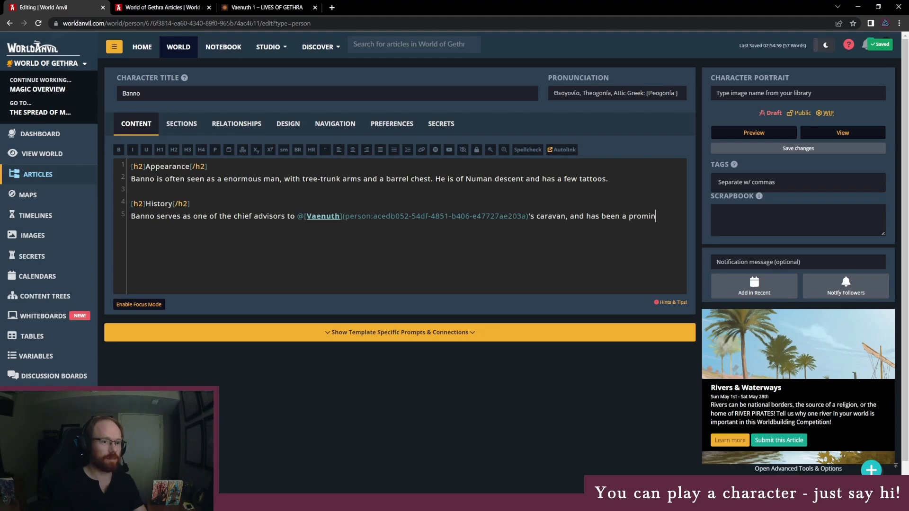
type("ent member since before")
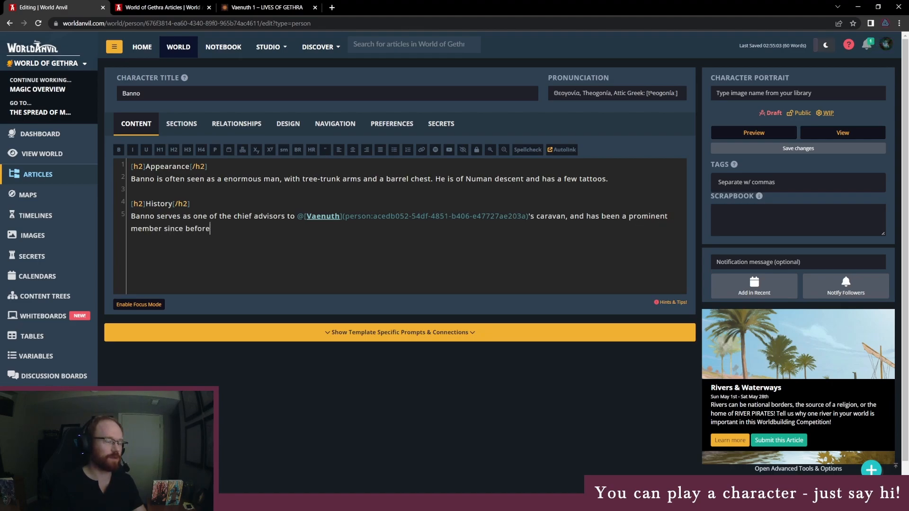
type(" Vaenuth ")
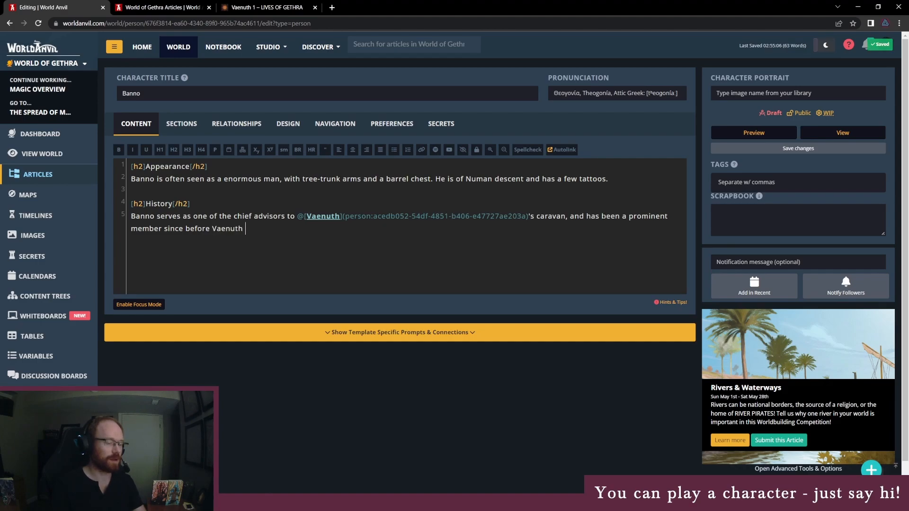
type("even joined under Master Jolikar.")
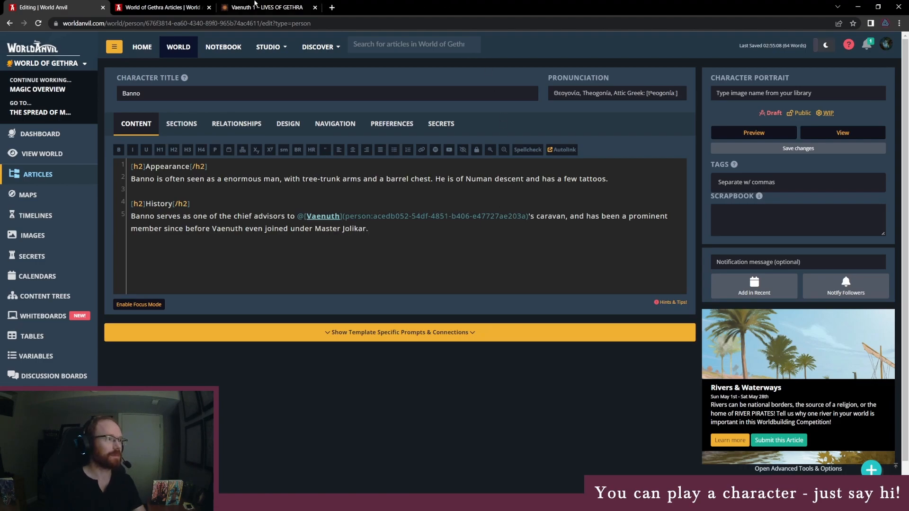
Search the articles list in the other browser tab for "jolikar" and copy the Jolikar article's link.
left_click(164, 7)
key("ctrl+a")
type("jo")
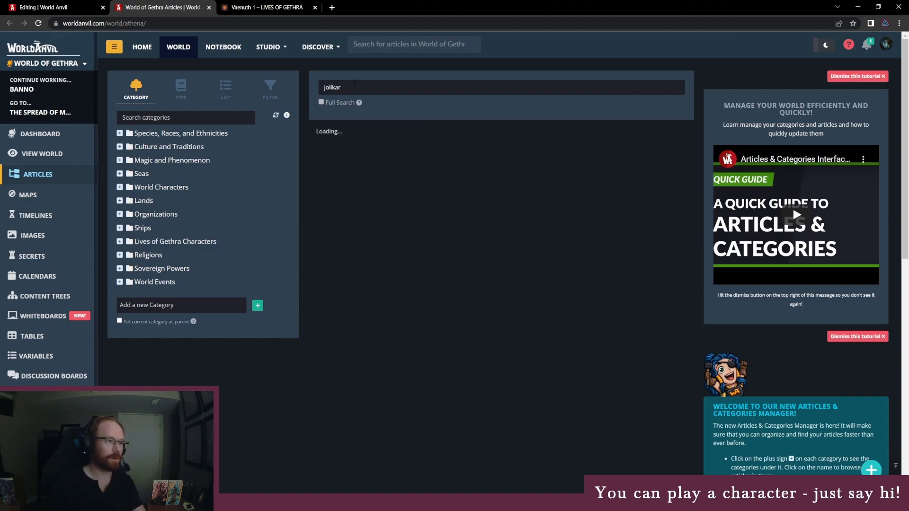
left_click(644, 155)
Replace the name Jolikar in Banno's History sentence with the copied article link, and save the article as Published.
left_click(57, 7)
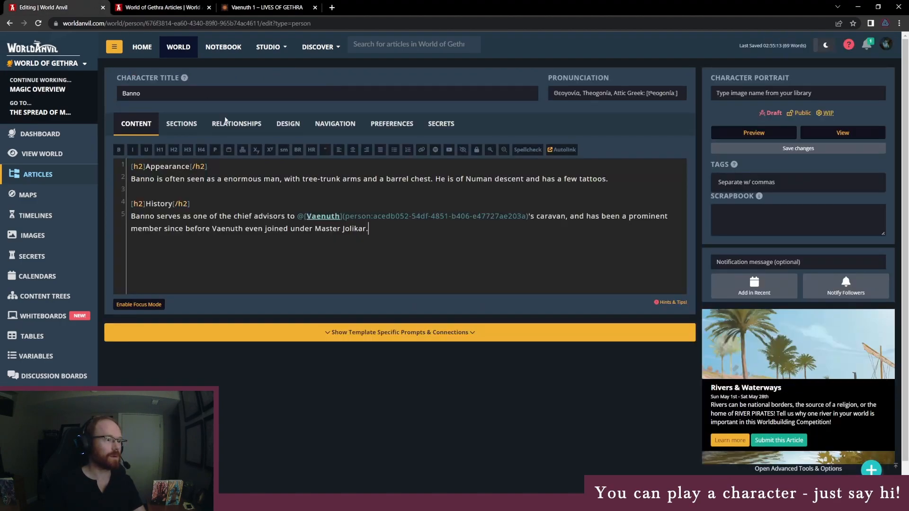
double_click(352, 229)
key("ctrl+v")
left_click(785, 149)
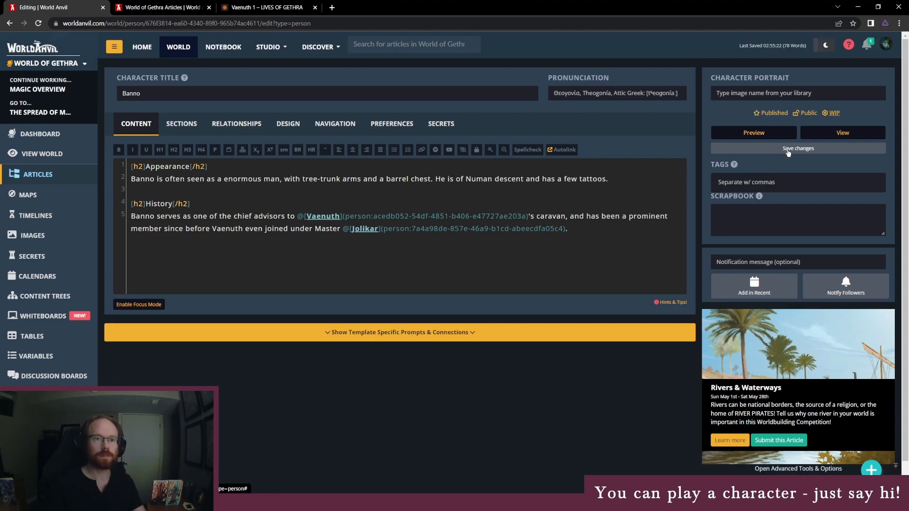
Open the articles list and rearrange the categories into roughly alphabetical order, from Culture and Traditions to World Events and World Characters.
left_click(55, 176)
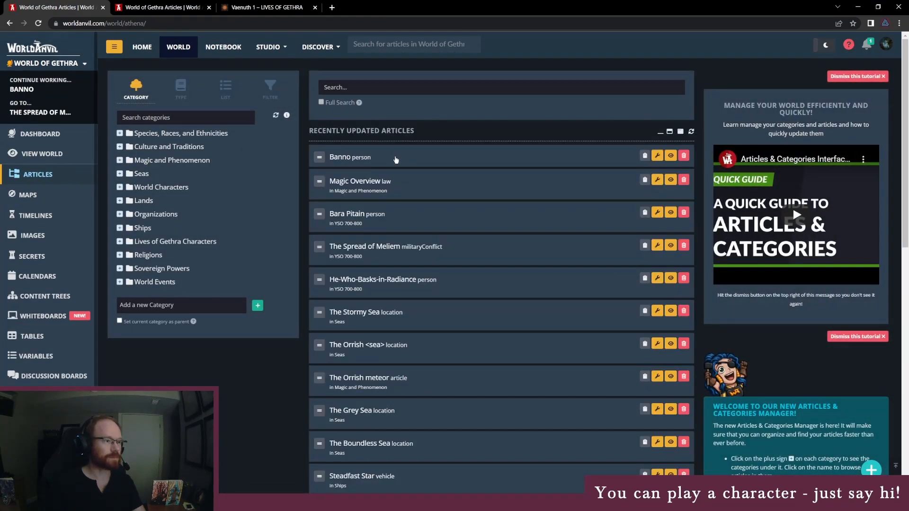
left_click_drag(145, 188, 145, 286)
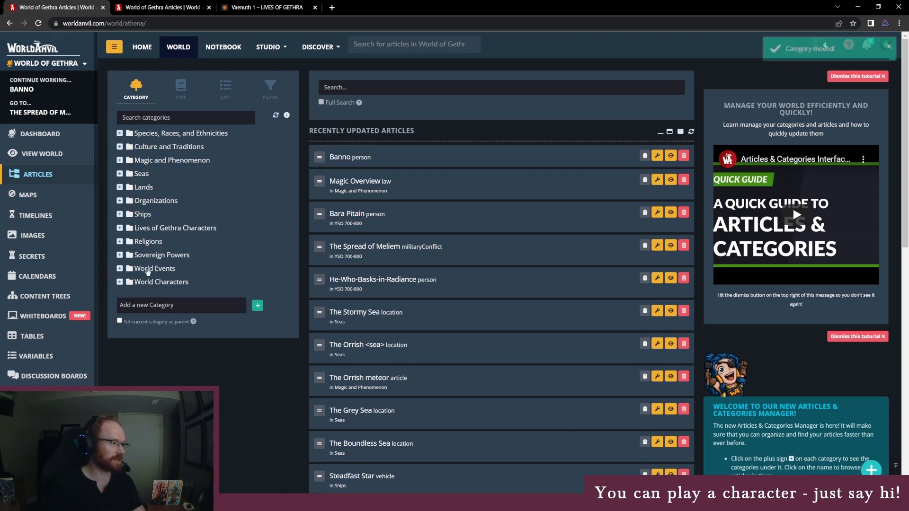
left_click_drag(156, 135, 160, 251)
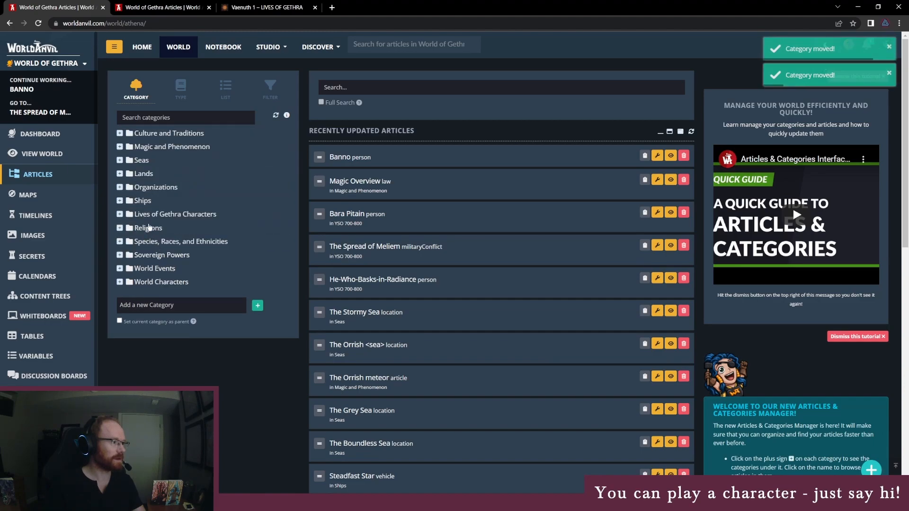
mouse_move(152, 217)
left_mouse_down()
mouse_move(145, 176)
mouse_move(149, 231)
mouse_move(140, 230)
left_mouse_up()
left_click_drag(149, 145, 145, 183)
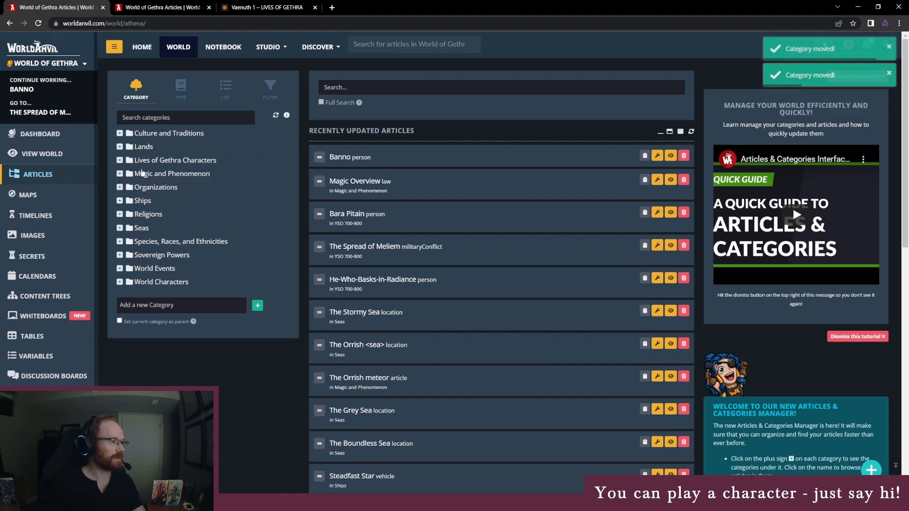
left_click_drag(143, 215, 145, 234)
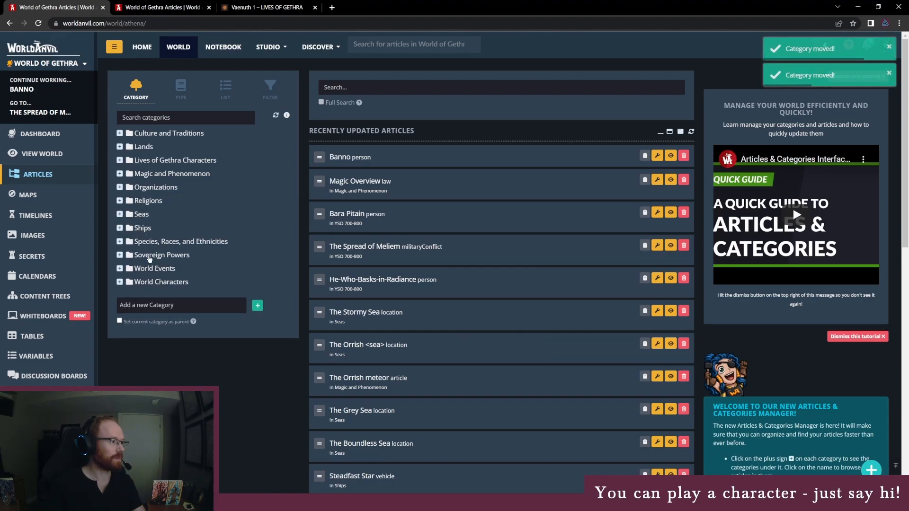
left_click_drag(148, 254, 149, 239)
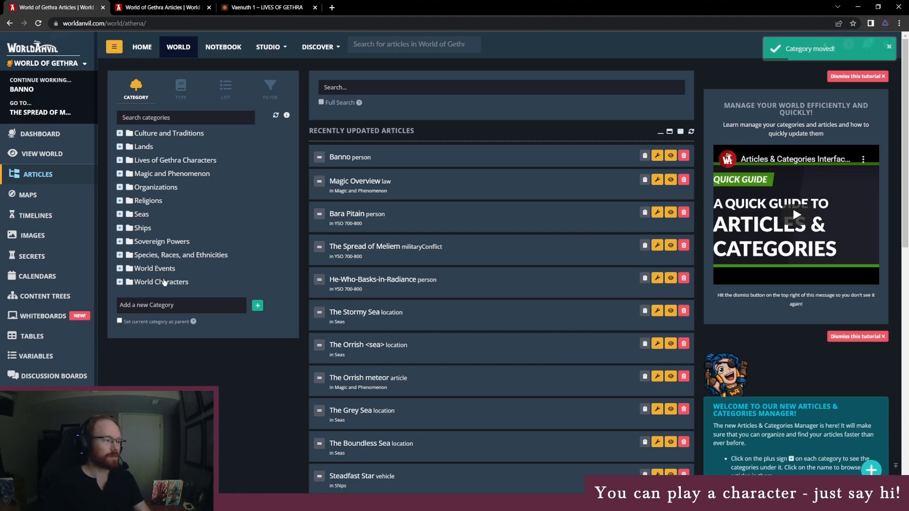
File the Banno article in the YSO 1400-1500 subcategory of World Characters, then collapse the category and reload the articles list.
left_click(119, 282)
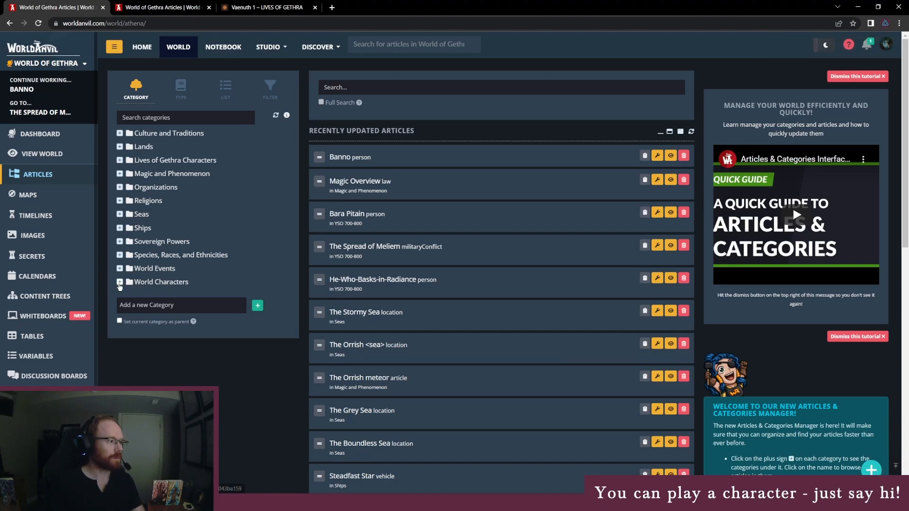
left_click_drag(321, 158, 241, 350)
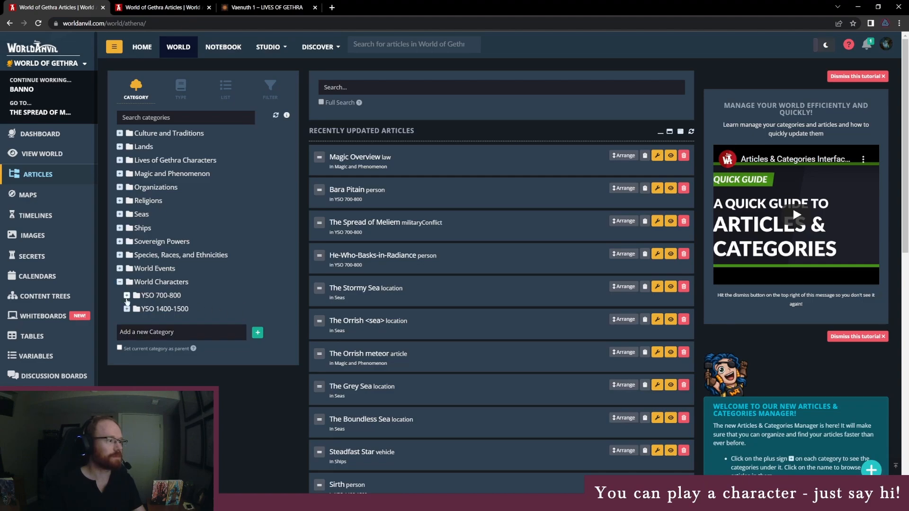
left_click(119, 281)
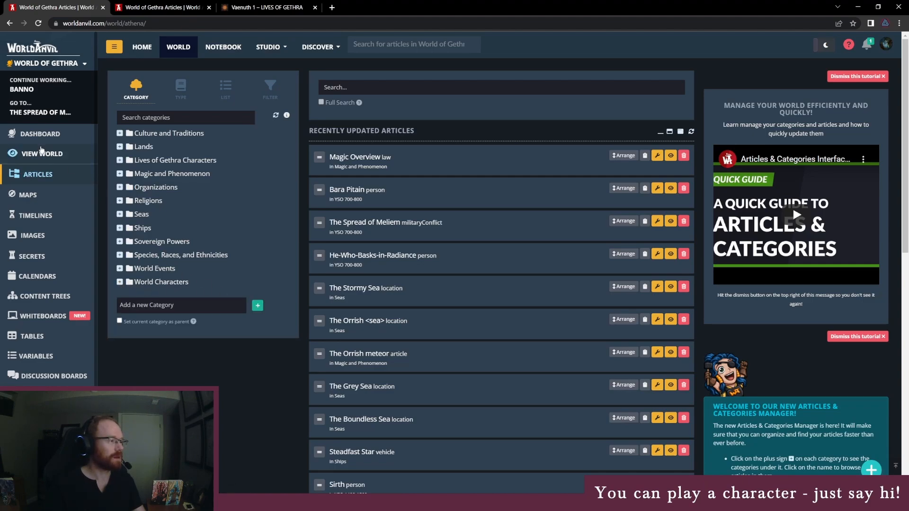
left_click(39, 175)
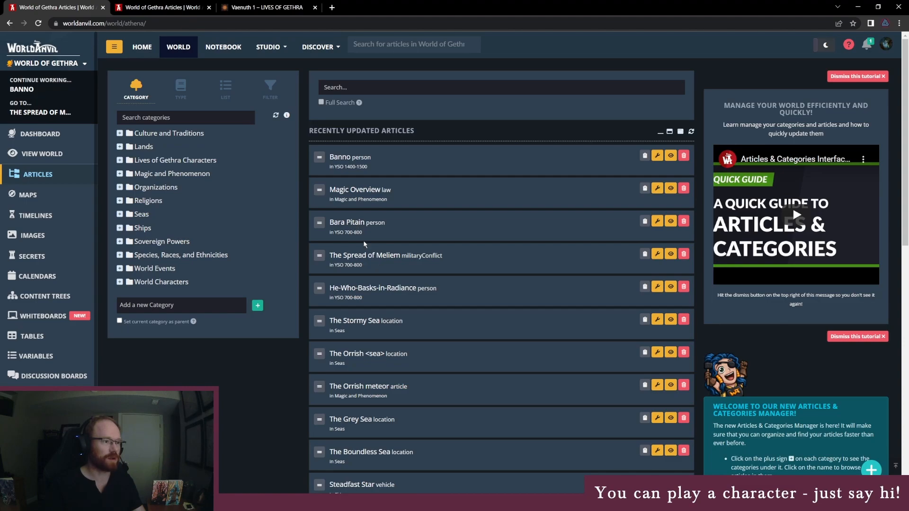
Open The Spread of Meliem article for editing and review its text through the closing paragraphs about Pitain and Aon Isatar.
left_click(378, 259)
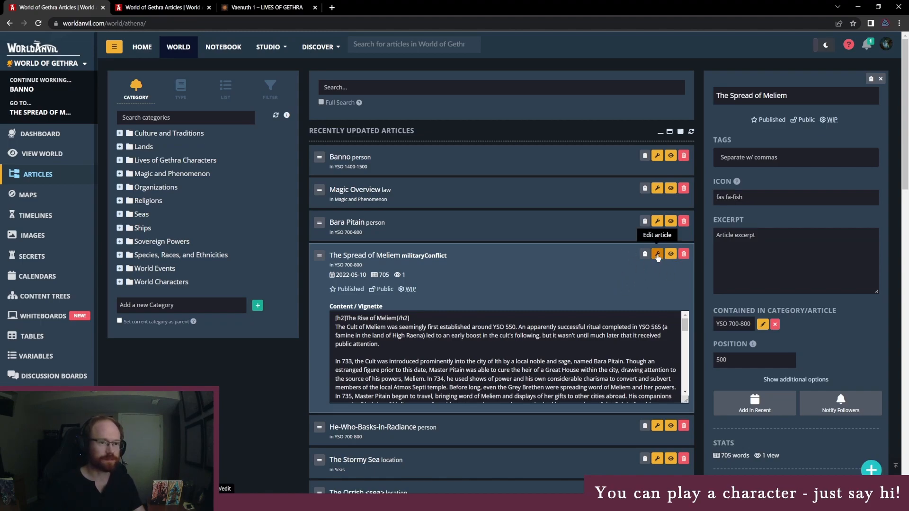
left_click(659, 253)
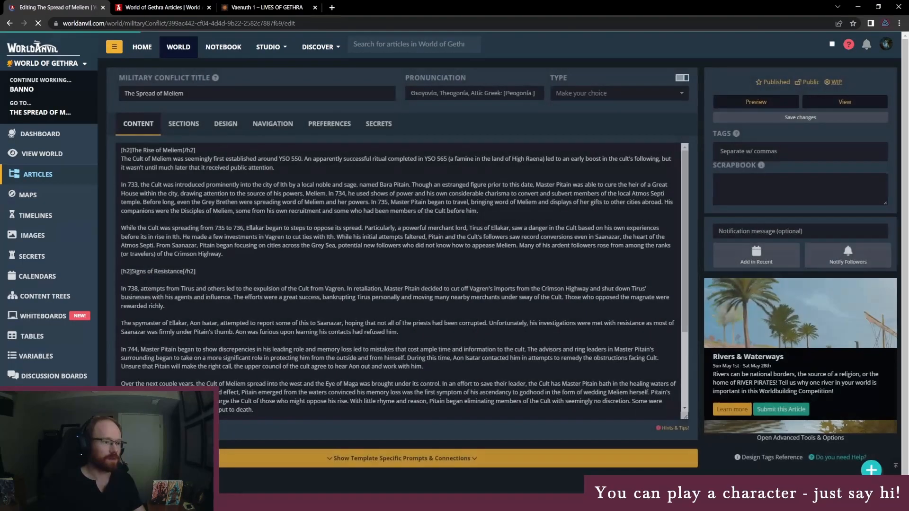
scroll(404, 227, "down", 5)
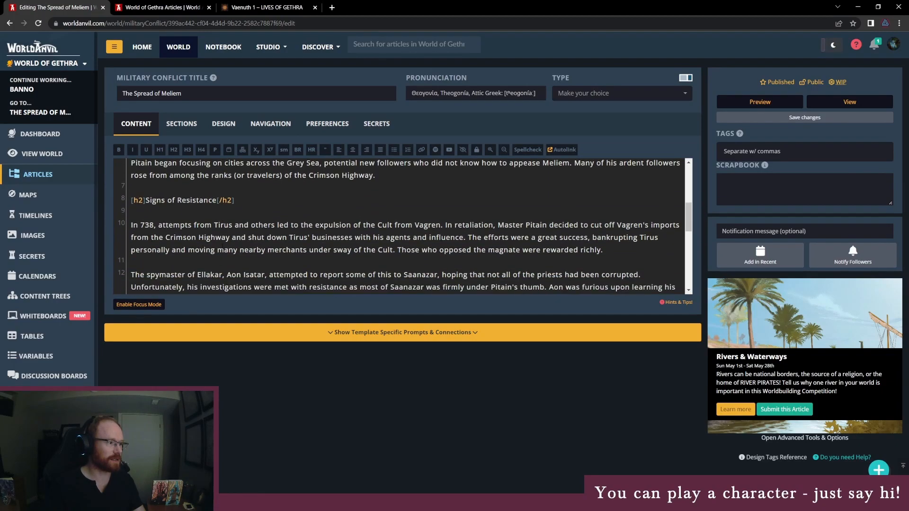
scroll(258, 242, "down", 3)
scroll(258, 242, "up", 2)
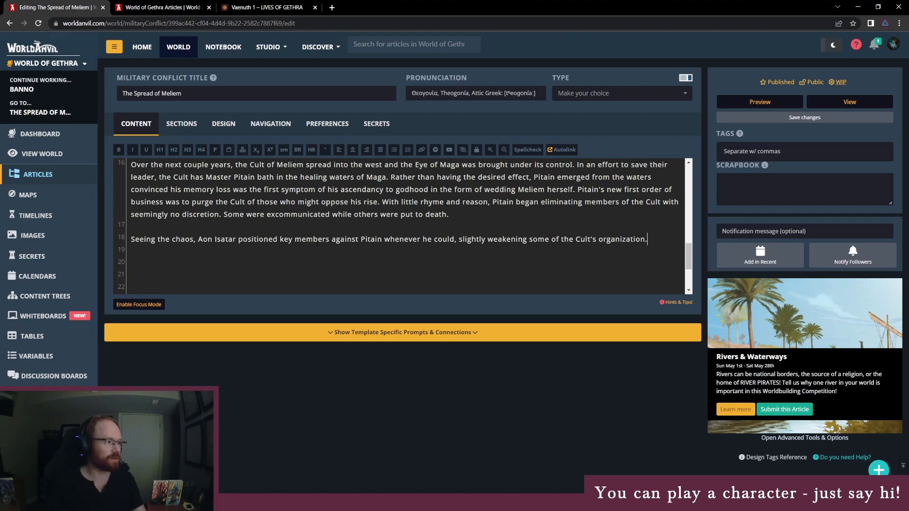
scroll(314, 257, "up", 1)
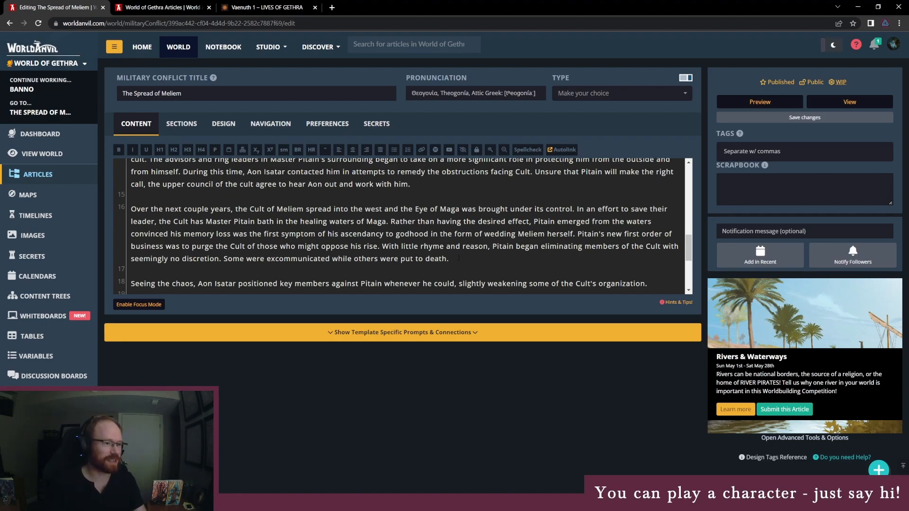
scroll(453, 257, "down", 2)
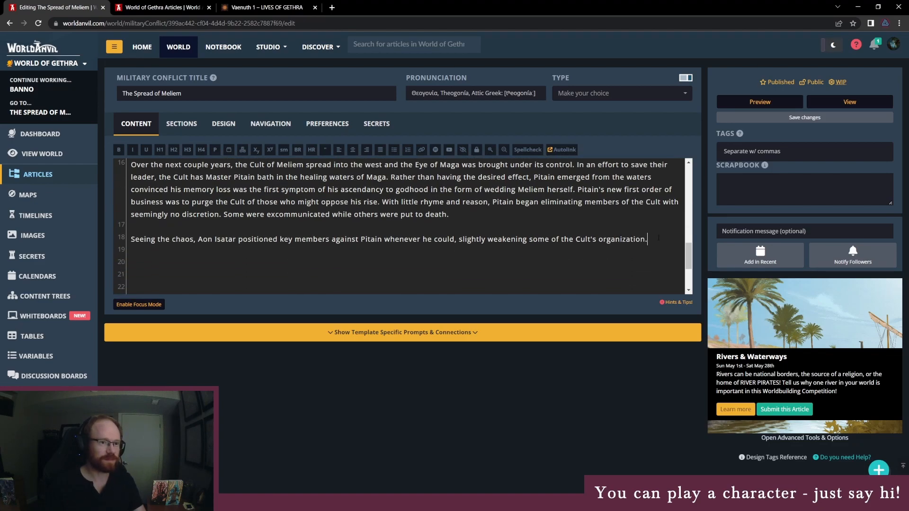
scroll(422, 248, "up", 1)
scroll(422, 249, "down", 1)
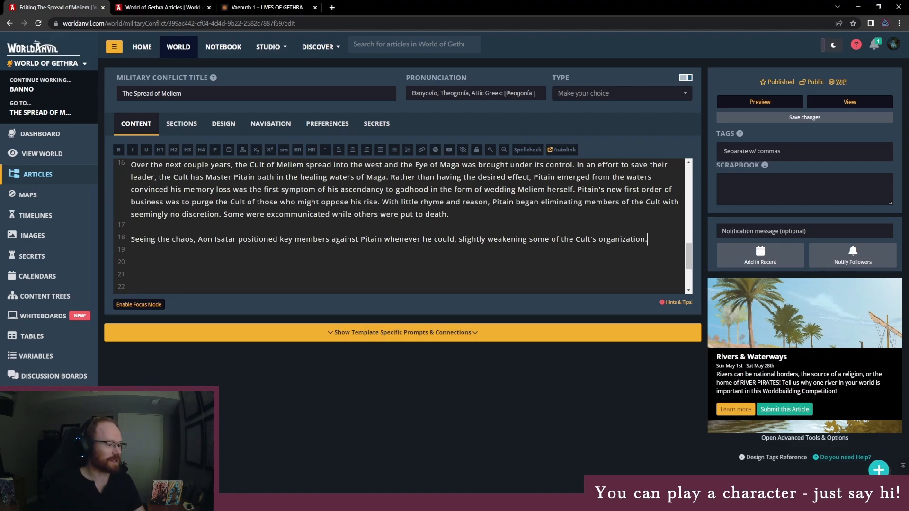
Switch to OneNote and add the question "What is the next development?" beside the Pitain foul play question on the YSO 700-800 page.
key("alt+Tab")
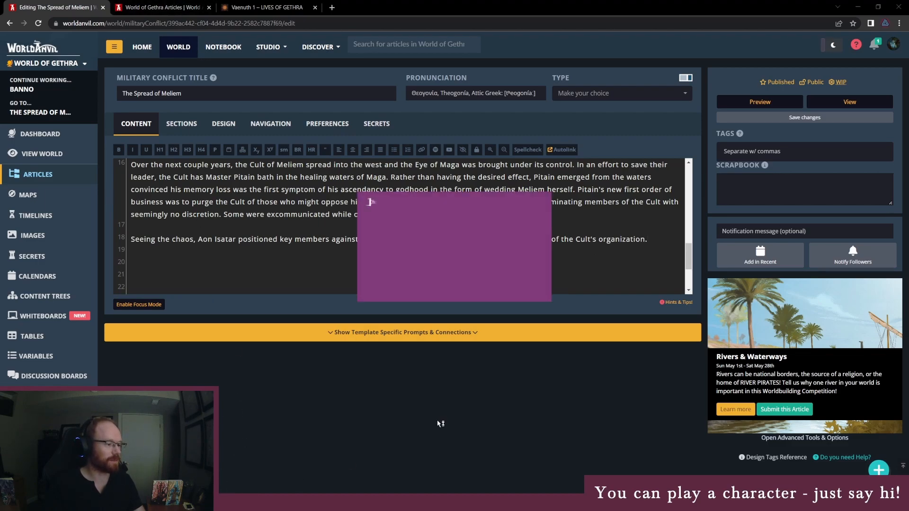
left_click(724, 346)
type("What is the")
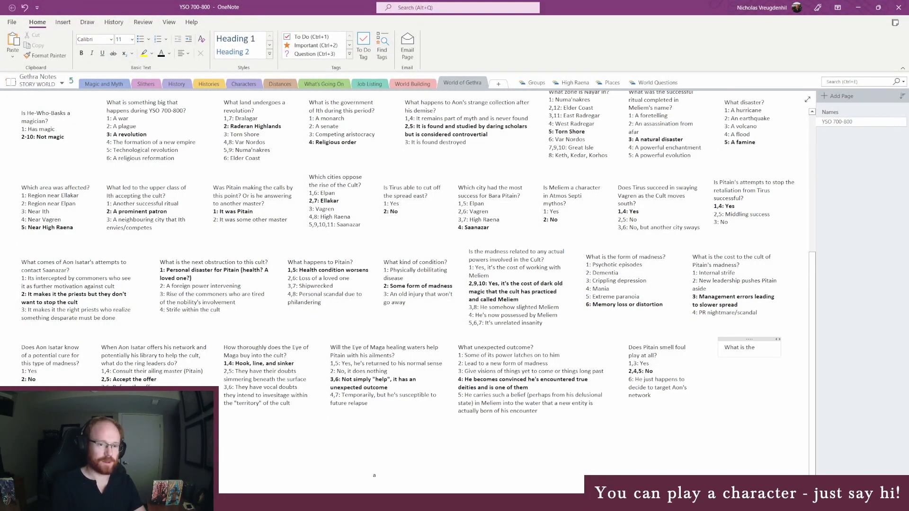
type(" next development?")
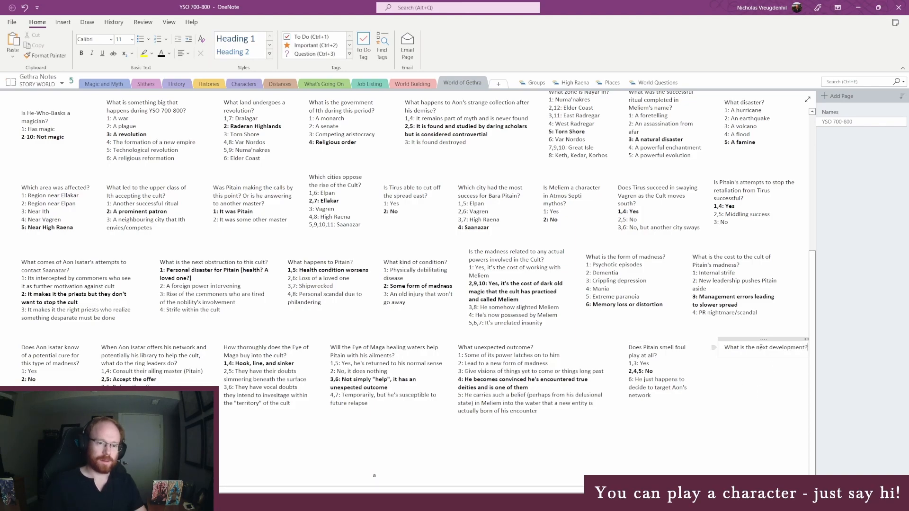
left_click_drag(754, 340, 738, 342)
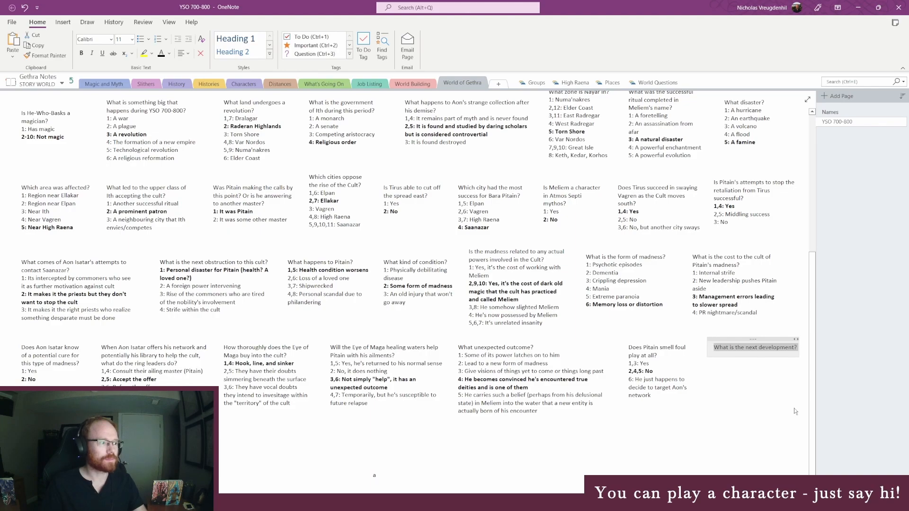
Add "1: Strife within the cult" under the new question, shift its note box closer to its neighbour and widen it slightly.
left_click(796, 348)
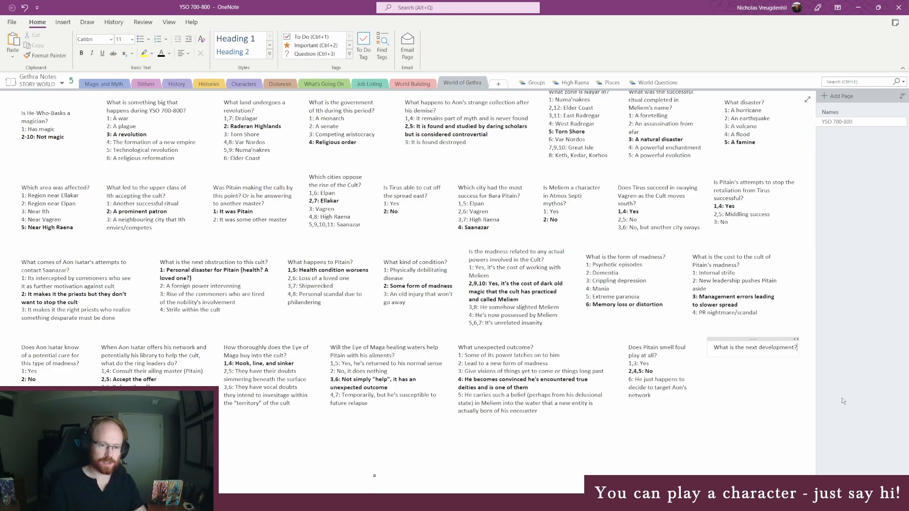
key("Return")
type("1: Strife within the cult")
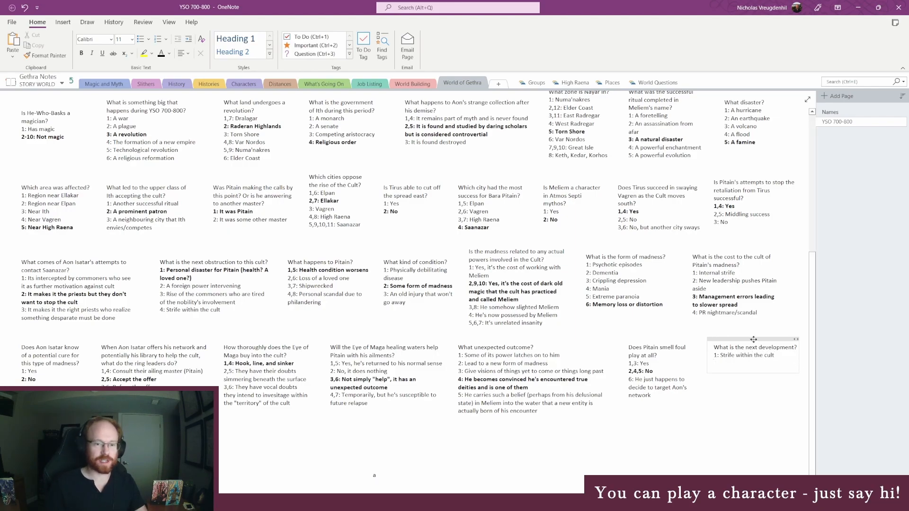
left_click_drag(753, 340, 742, 339)
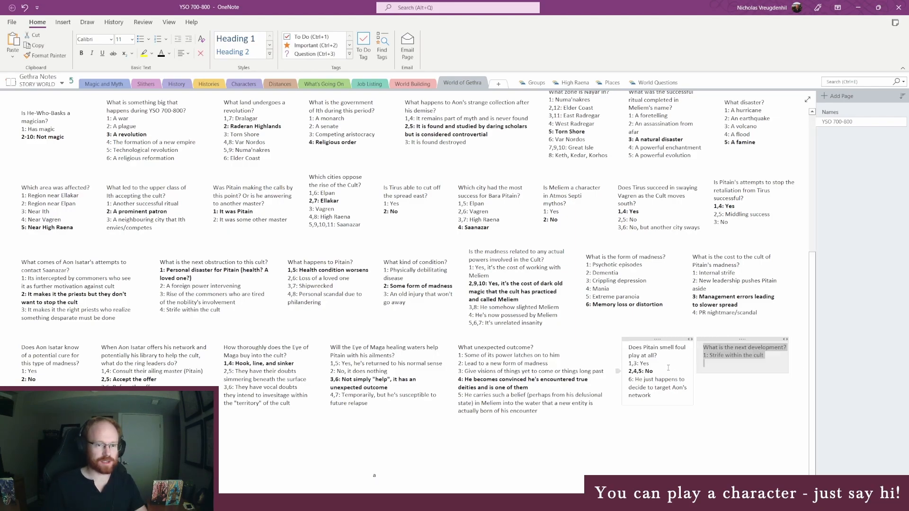
left_click(766, 379)
left_click_drag(788, 360, 791, 360)
left_click(740, 368)
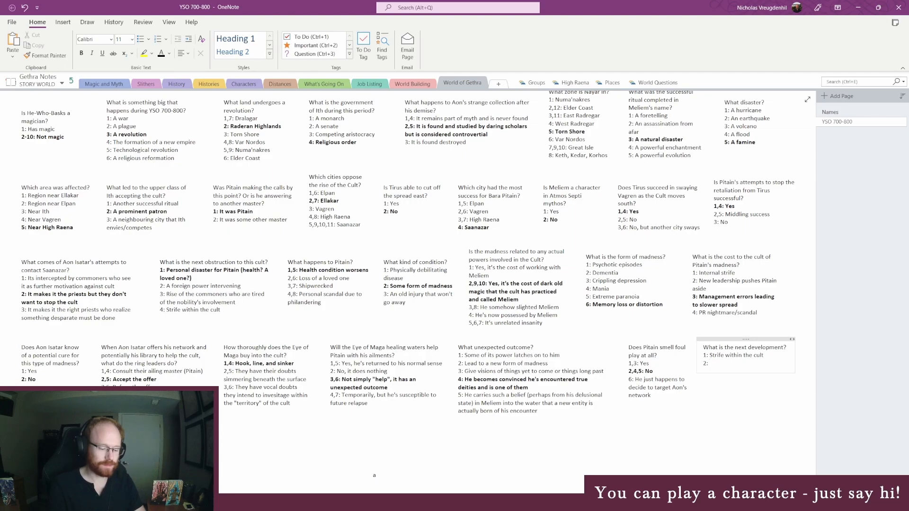
Enter option 2 under the next development question as "Outside pressures increase as the cult seems to grow more radical".
type("Sou")
key("BackSpace")
key("BackSpace")
type("Outside pressures inc")
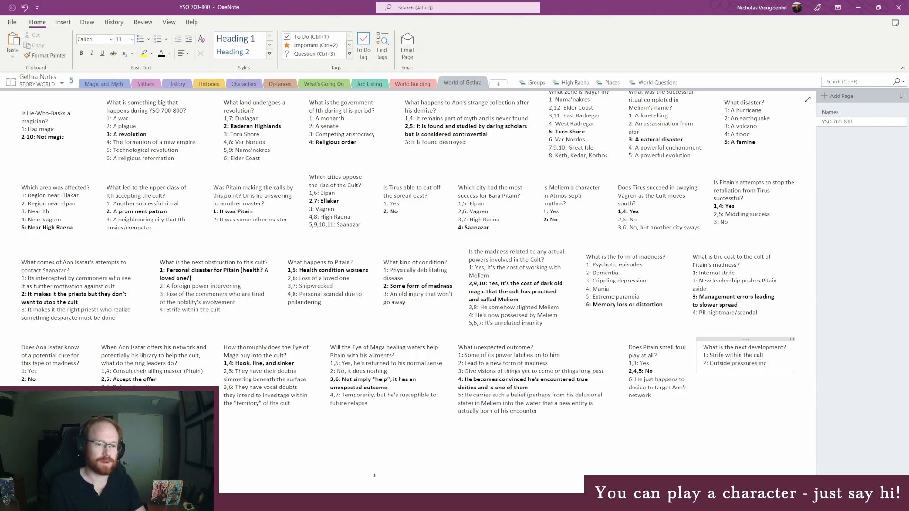
type("rease as")
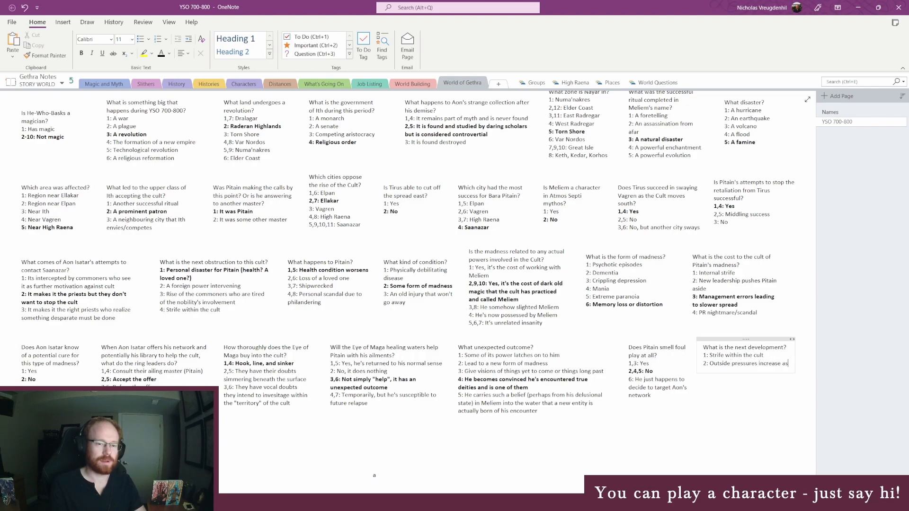
type(" the cult seems to grow more radical")
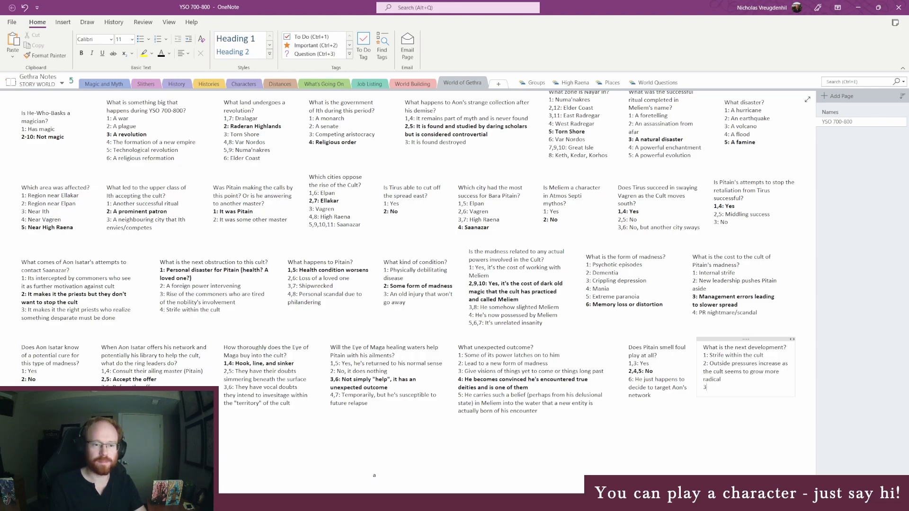
Add option 3 to the next development question, reading "The cult grows more radical and fanatical".
key("shift+Up")
key("shift+Up")
key("shift+Up")
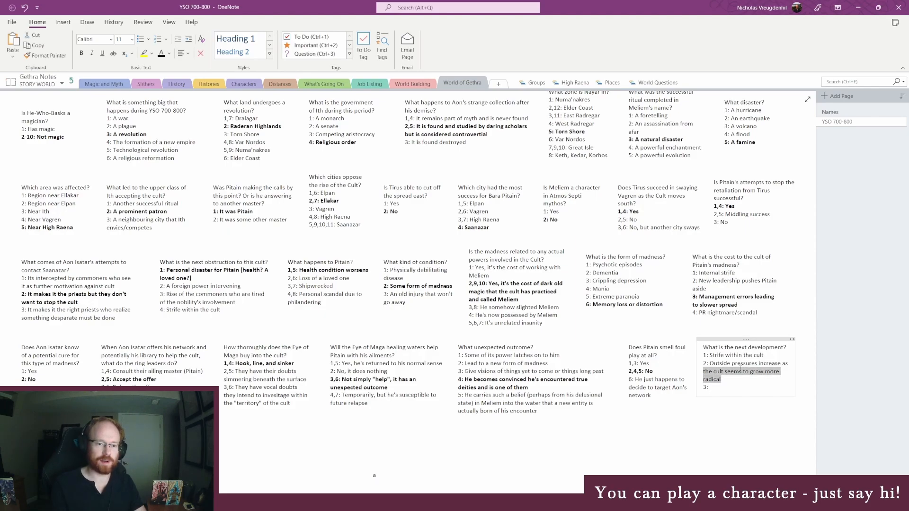
key("End")
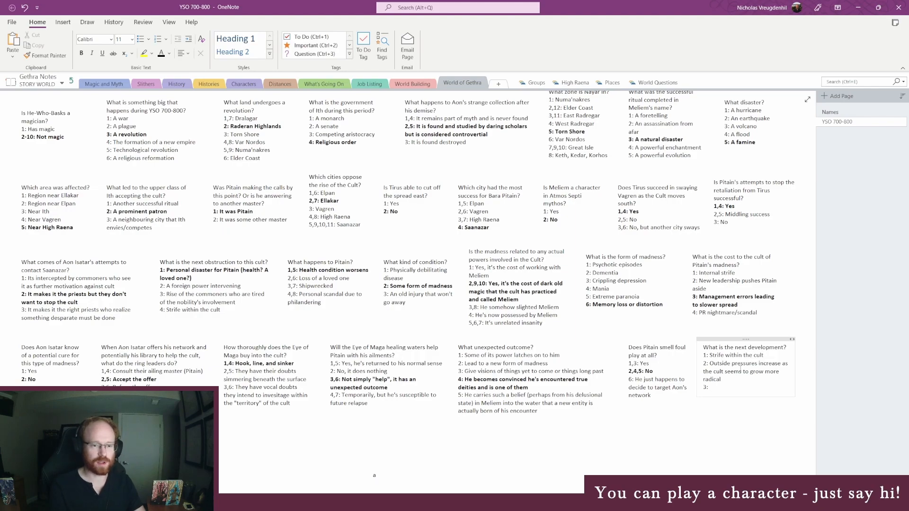
type("The cul")
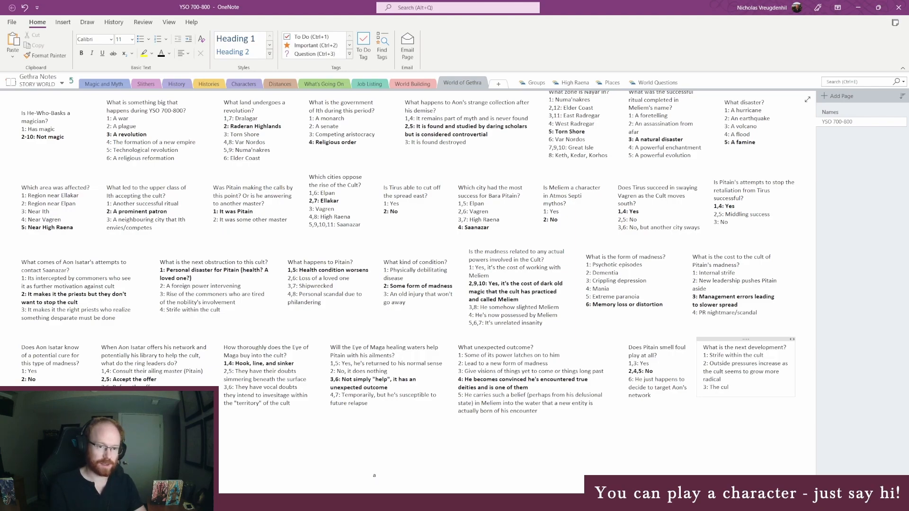
type("t grow  more radical")
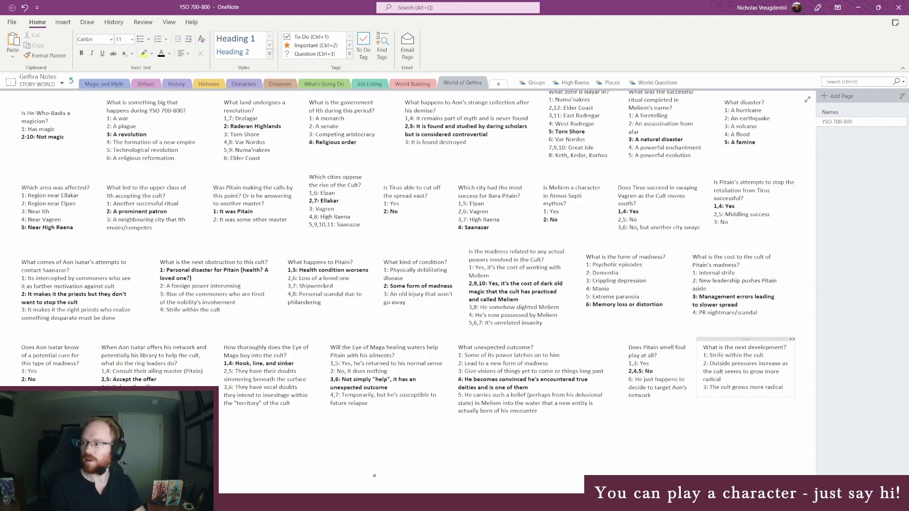
type(" and fanatical")
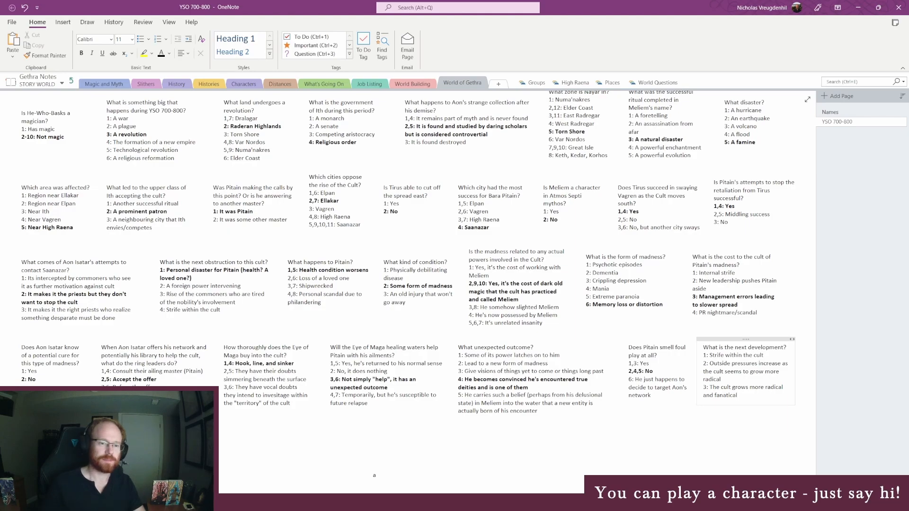
left_click_drag(715, 339, 714, 328)
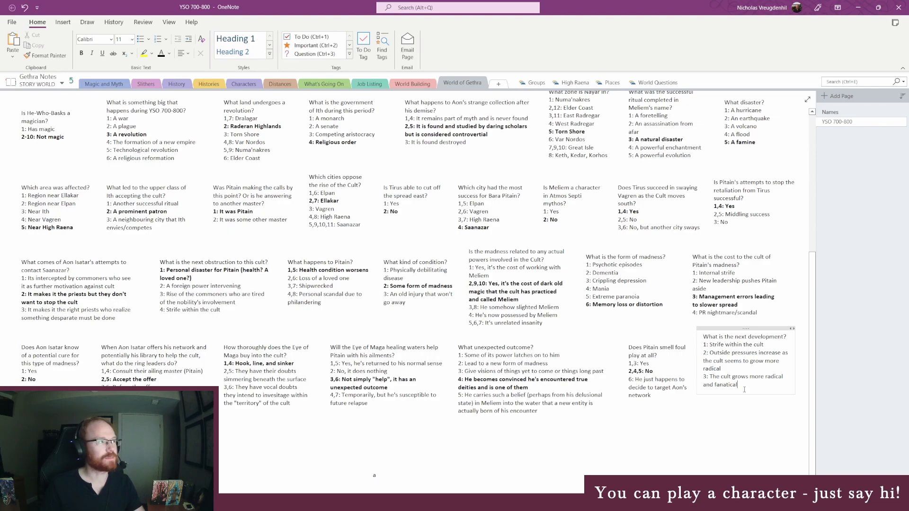
key("Return")
type("4:")
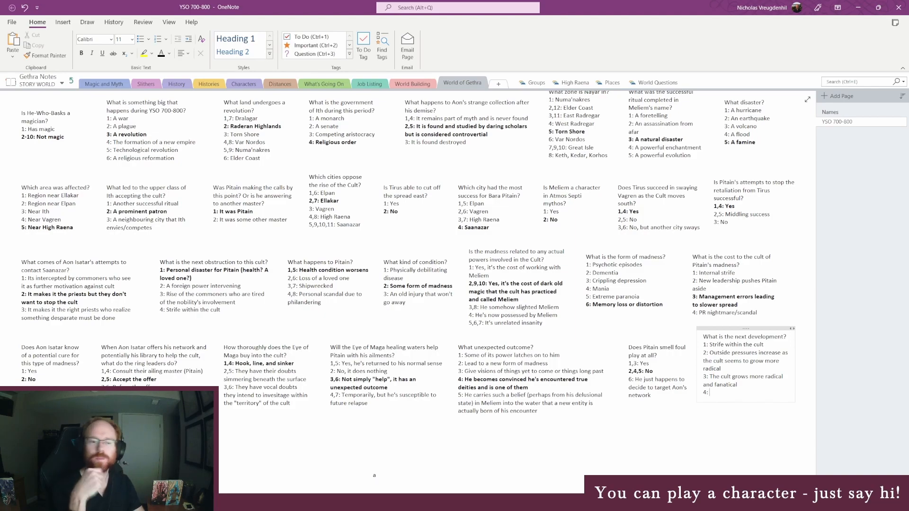
key("BackSpace")
key("BackSpace")
key("BackSpace")
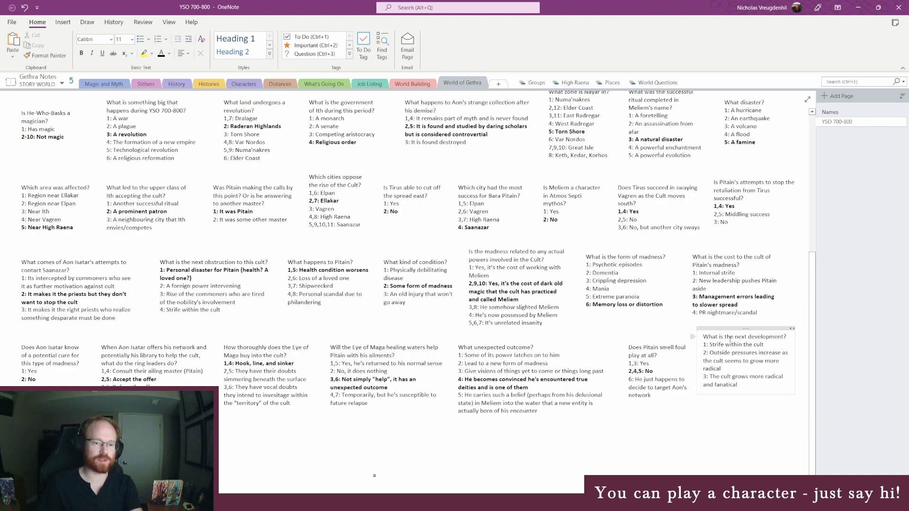
left_click_drag(728, 330, 729, 340)
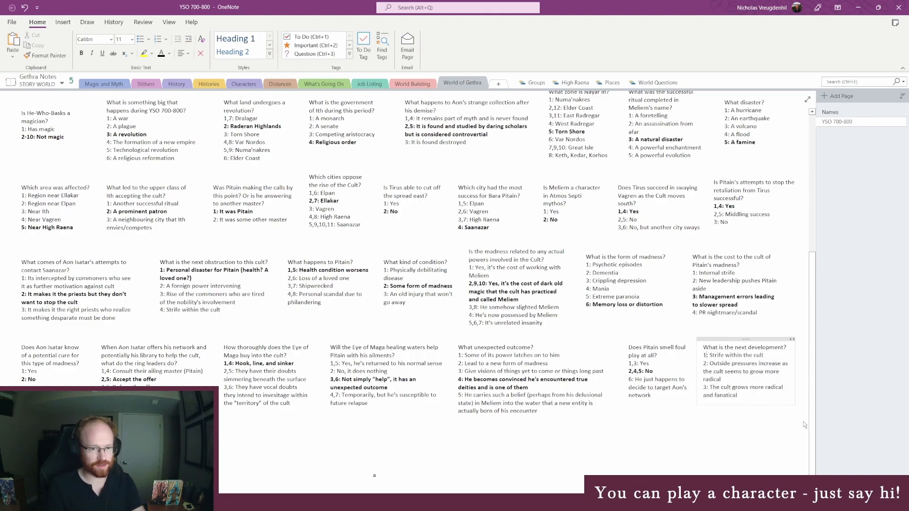
Extend the roll numbers of the next development options to 1,4,5 for strife within the cult and 2,6 for outside pressures.
type(",")
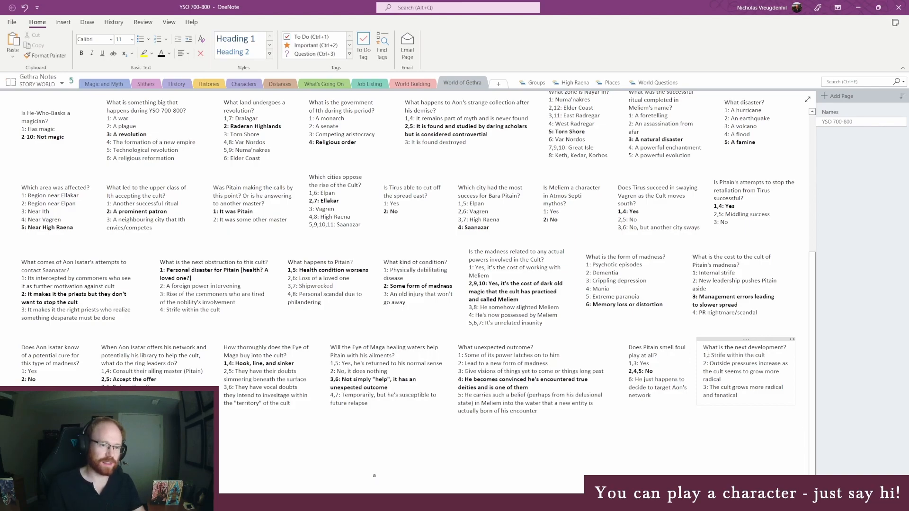
type("4,5")
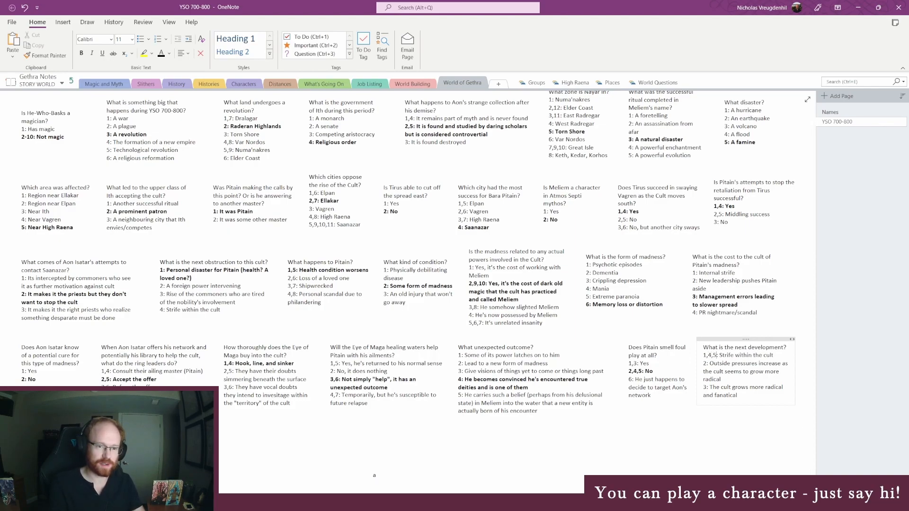
key("Down")
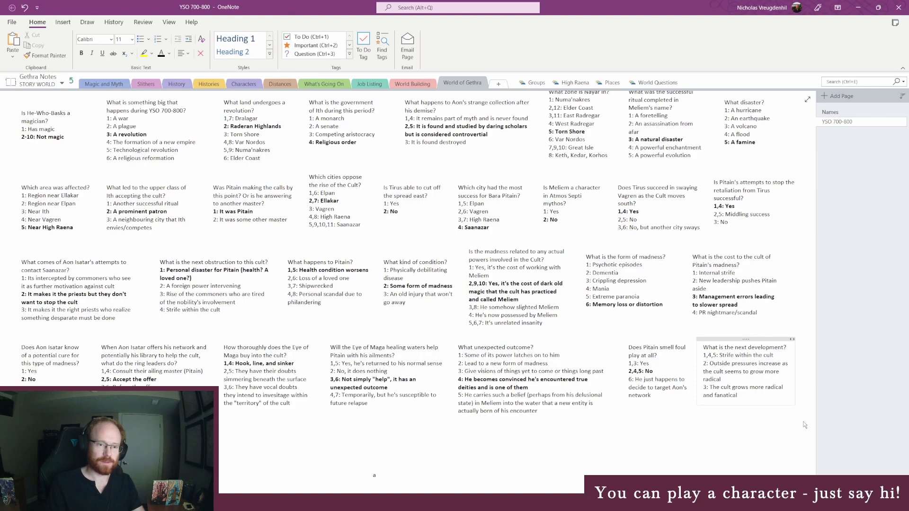
type(",6")
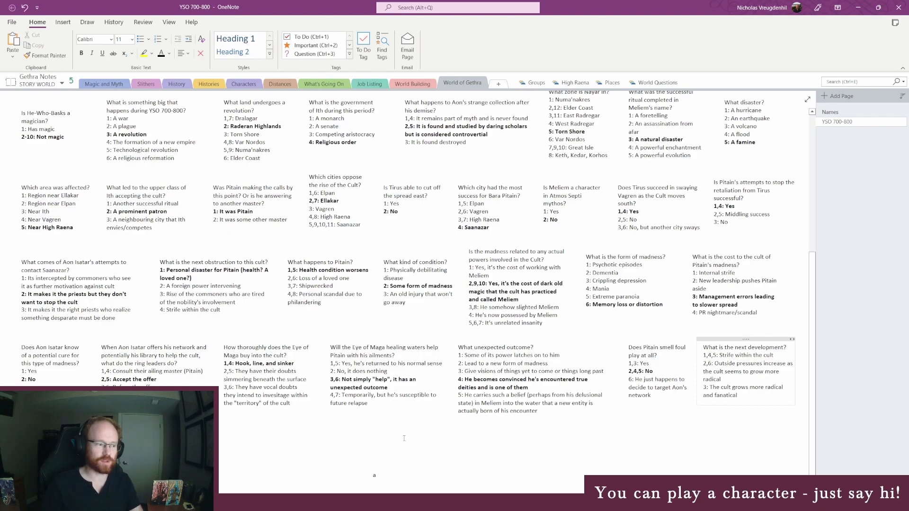
Open a separate Chrome window over the OneNote page, search Google for "roll dice" and roll a six-sided die.
key("alt+Tab")
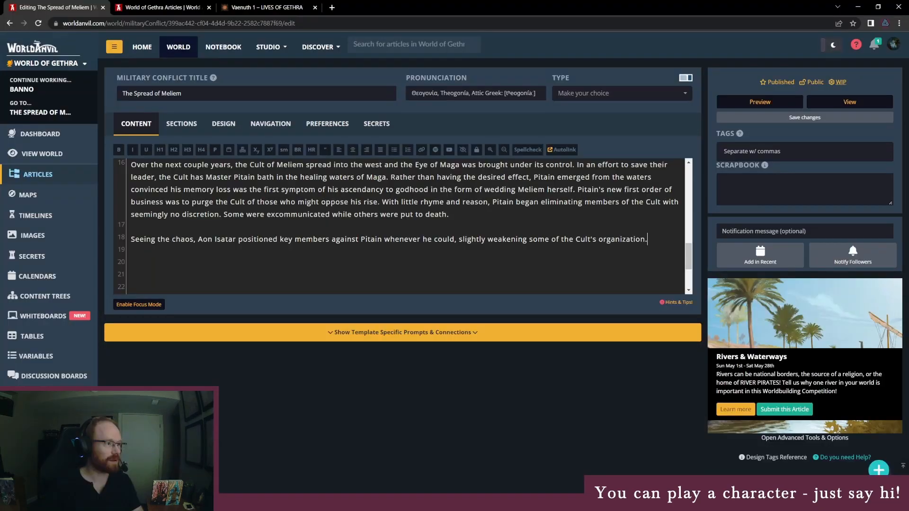
left_click_drag(379, 4, 363, 184)
left_click(336, 8)
left_click(449, 502)
key("alt+Tab")
type("roll")
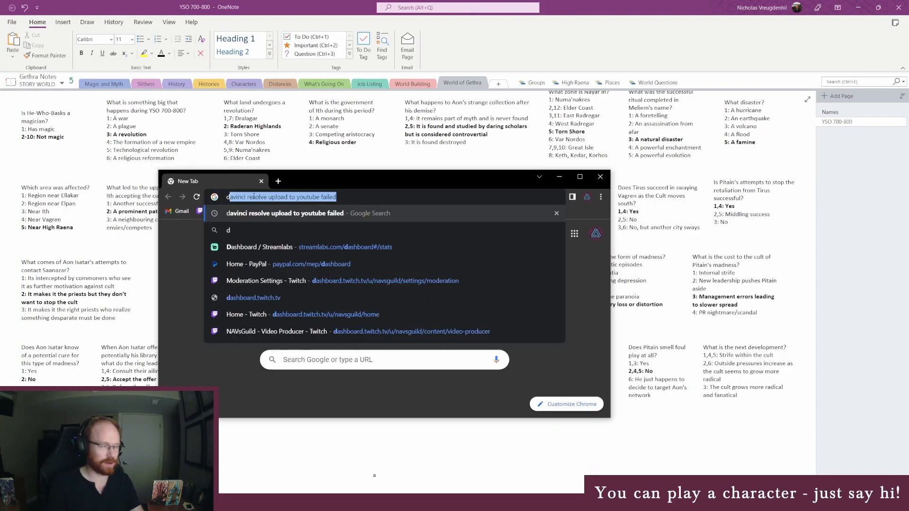
key("Return")
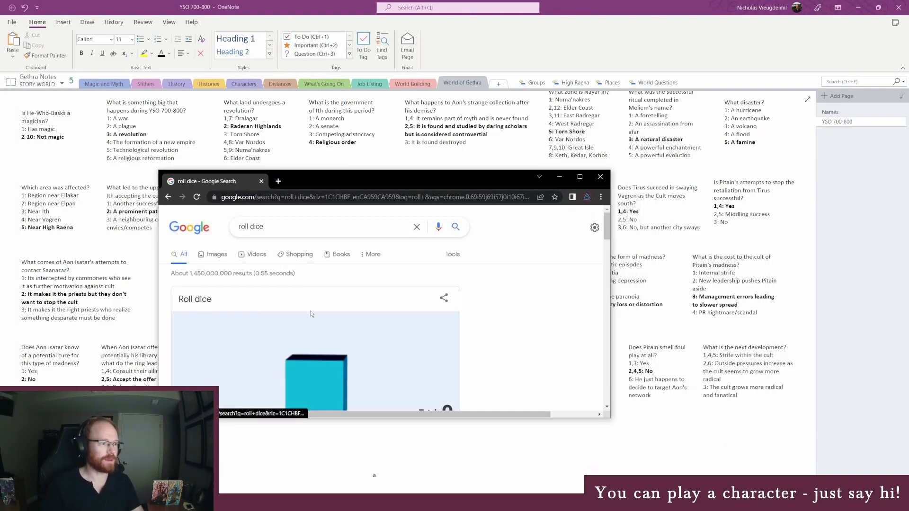
scroll(313, 299, "down", 3)
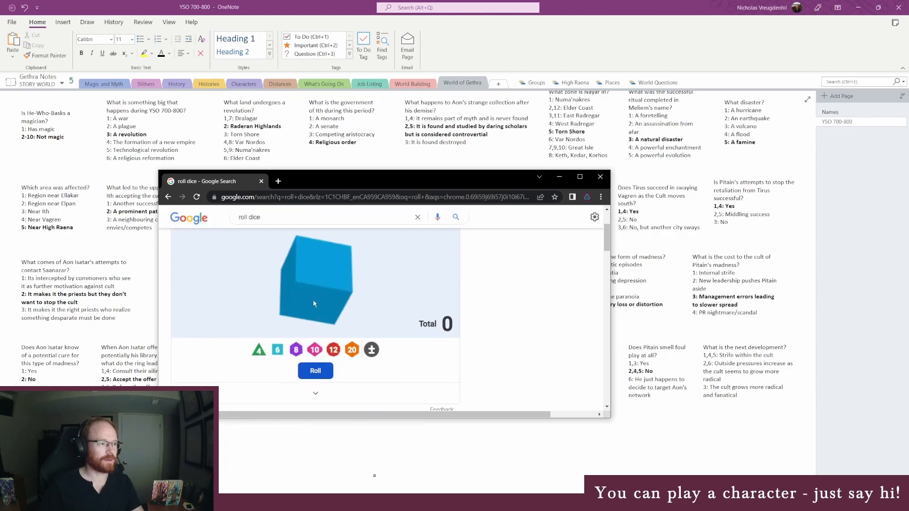
left_click(279, 351)
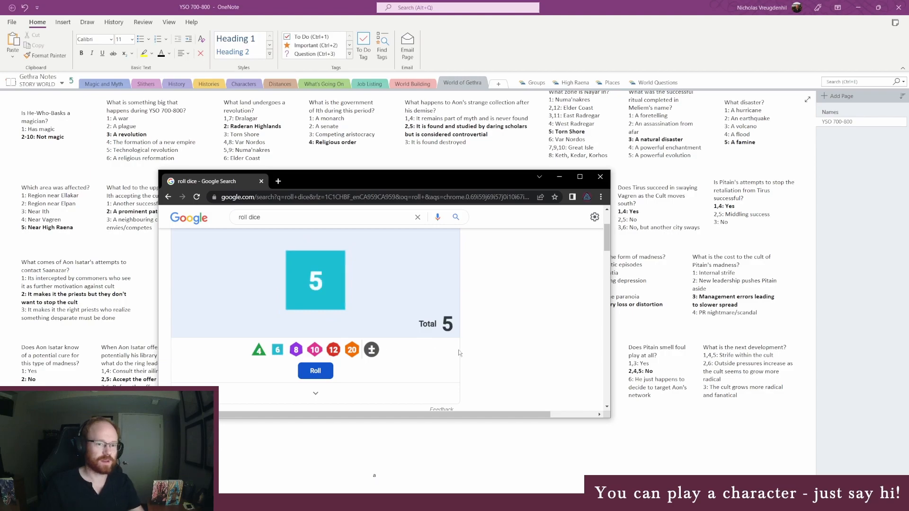
Make the "1,4,5: Strife within the cult" option bold in the OneNote next development list.
left_click(743, 349)
left_click(692, 355)
key("ctrl+b")
left_click(721, 363)
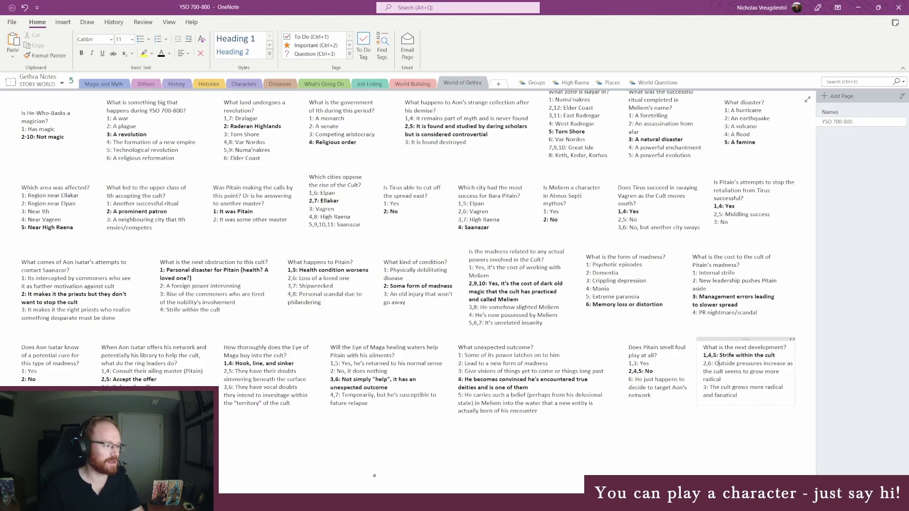
Switch to the World Anvil article, begin a new closing paragraph with "By" and reread the preceding paragraphs for the timeline.
mouse_move(241, 503)
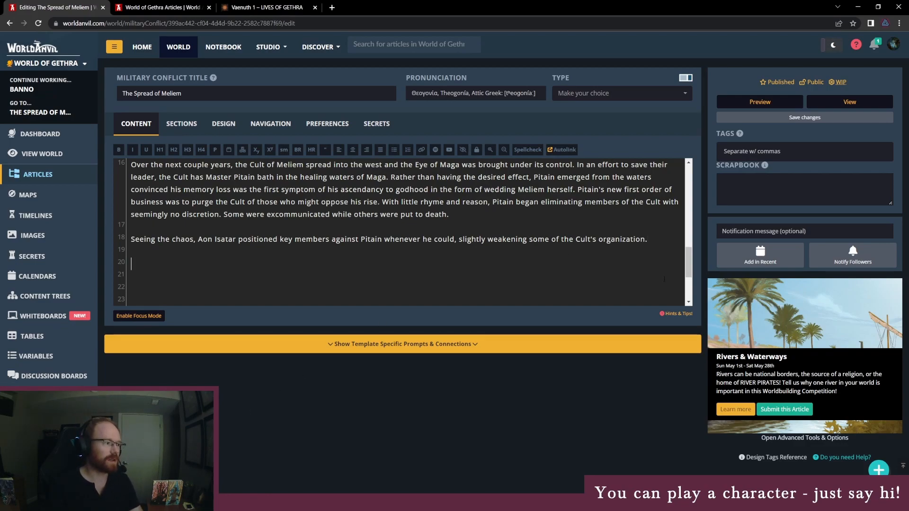
left_click(369, 265)
type("By")
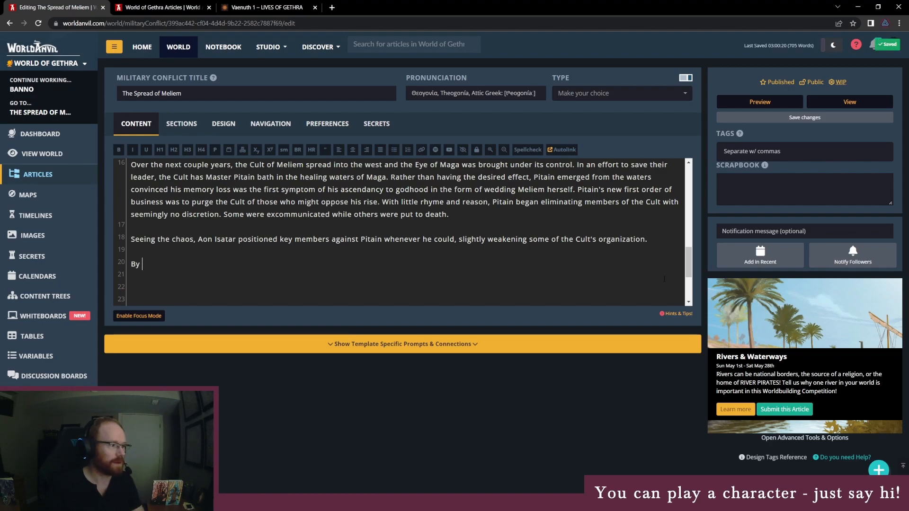
scroll(369, 266, "up", 2)
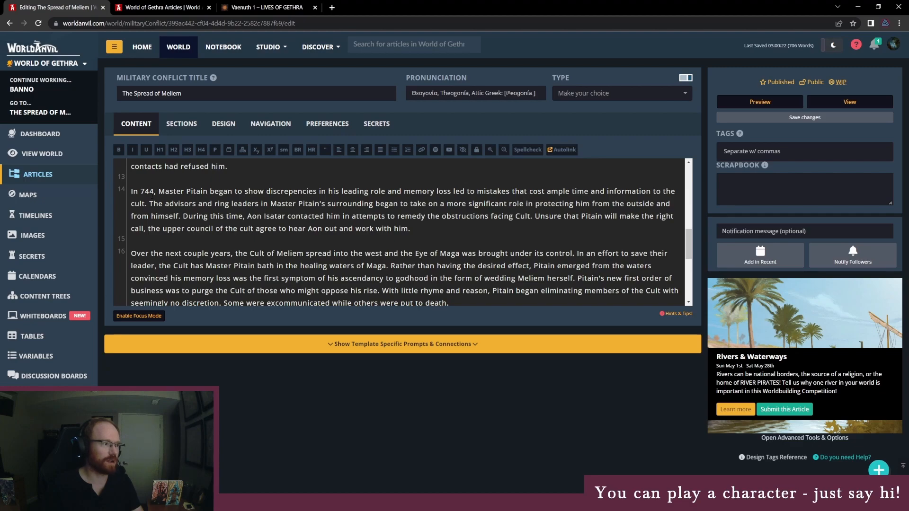
scroll(232, 196, "down", 1)
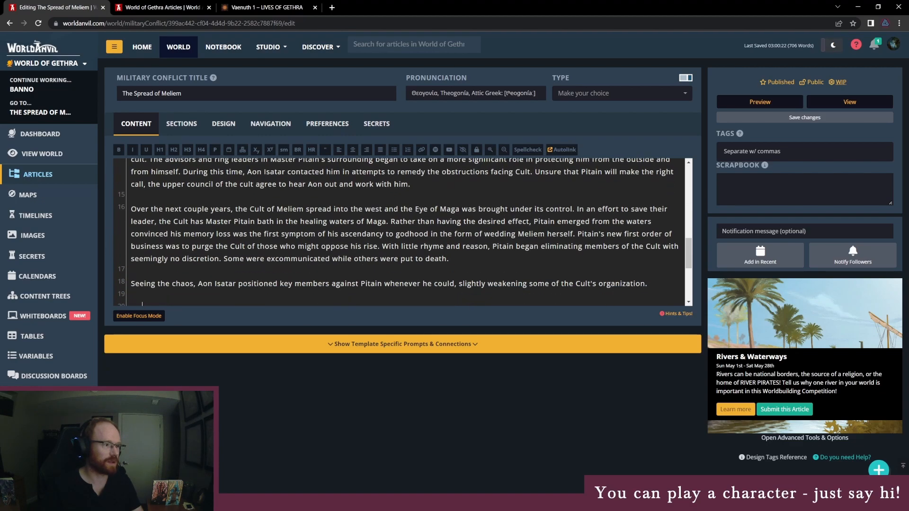
scroll(404, 232, "up", 1)
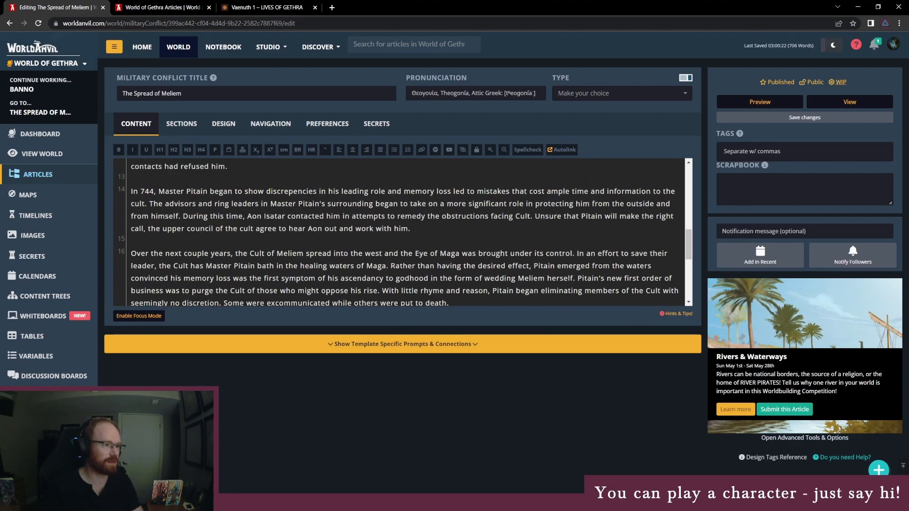
scroll(258, 197, "down", 1)
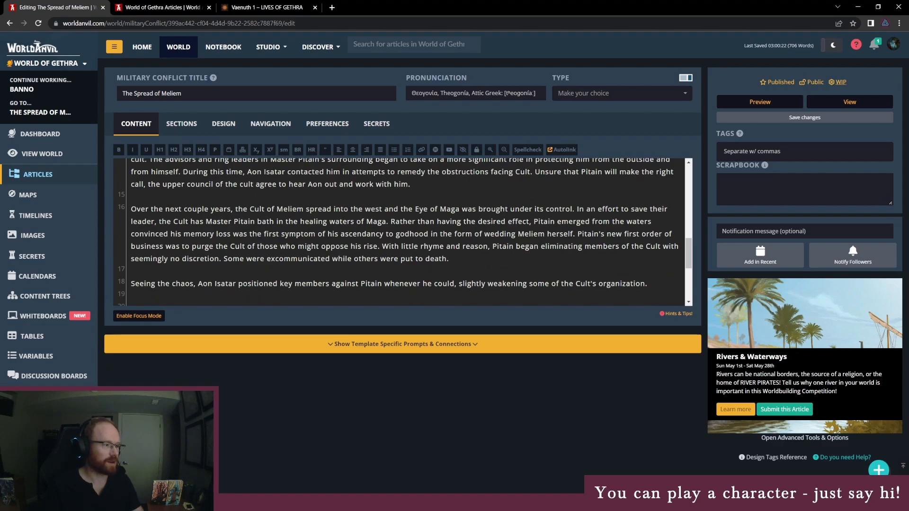
scroll(403, 232, "up", 2)
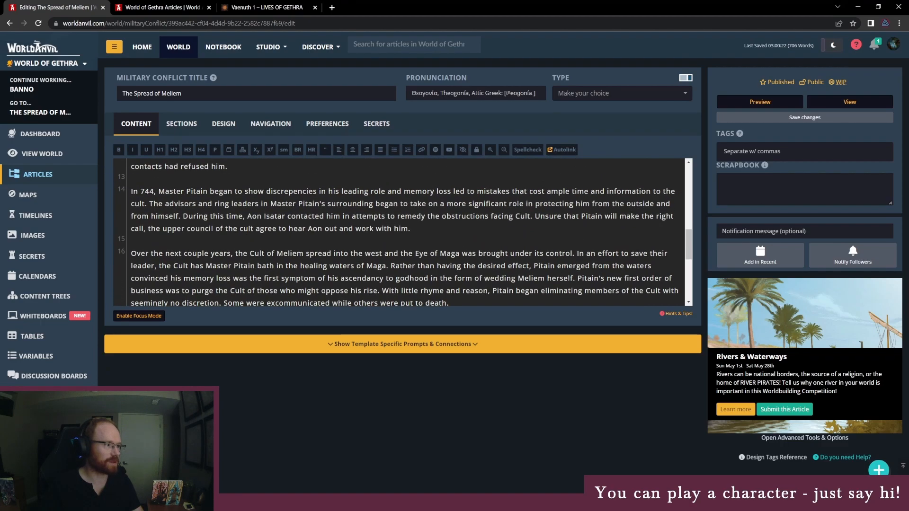
scroll(402, 232, "down", 3)
Bring up the dice roller's browser window over the article and open random.org in a new tab there.
key("alt+Tab")
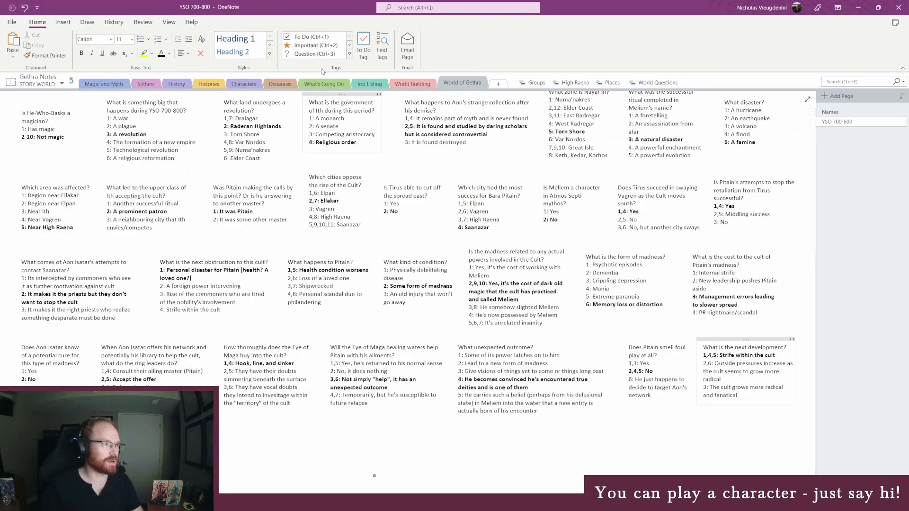
key("alt+Tab")
key("alt+Tab")
key("alt+Tab")
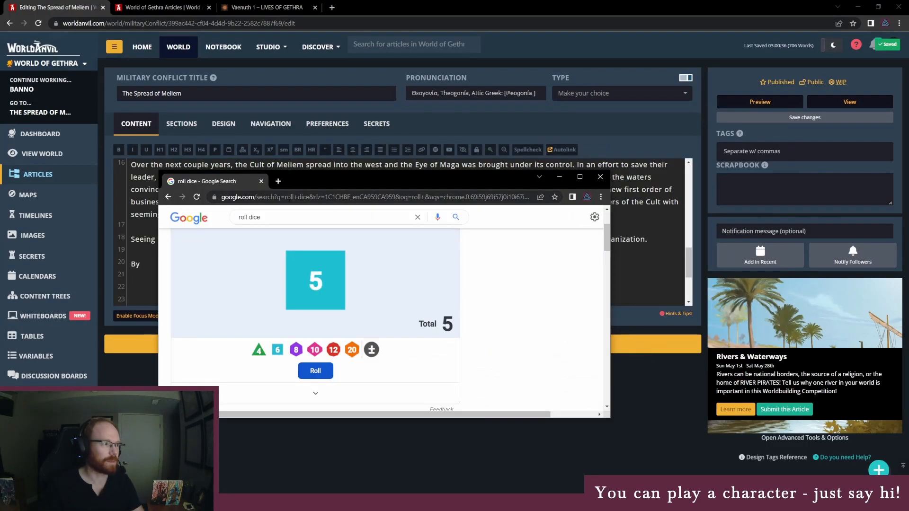
key("ctrl+t")
type("random.org")
key("Return")
Shift the random.org window aside and generate a random number with a minimum of 744 and a maximum of 755.
left_click_drag(422, 177, 643, 164)
double_click(745, 306)
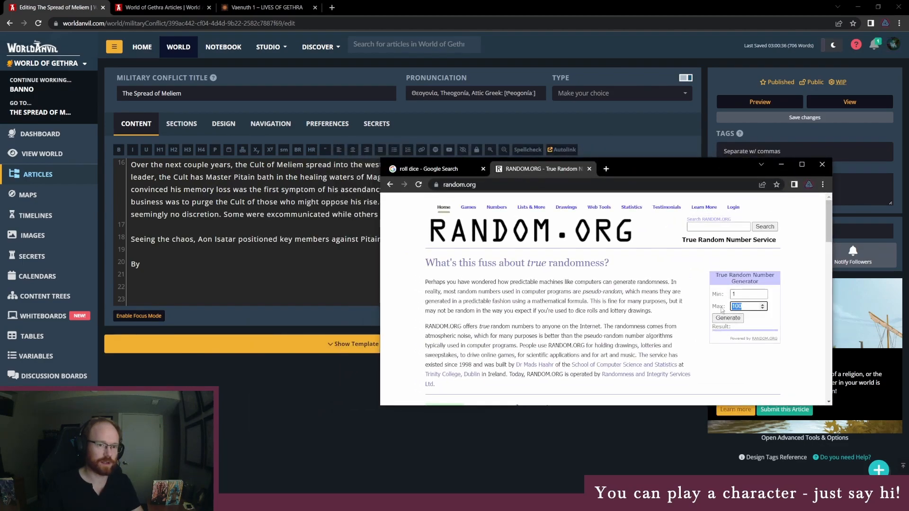
key("shift+Tab")
type("744")
key("Tab")
type("7")
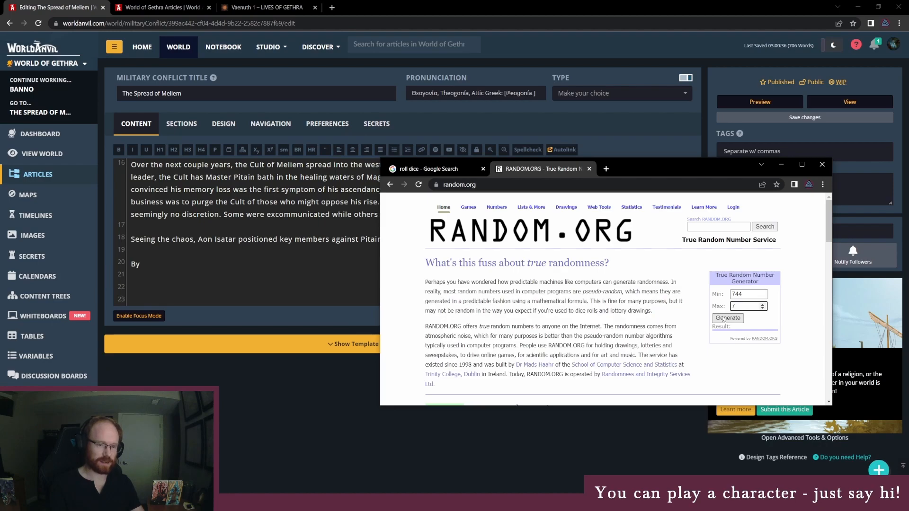
type("55")
left_click(723, 318)
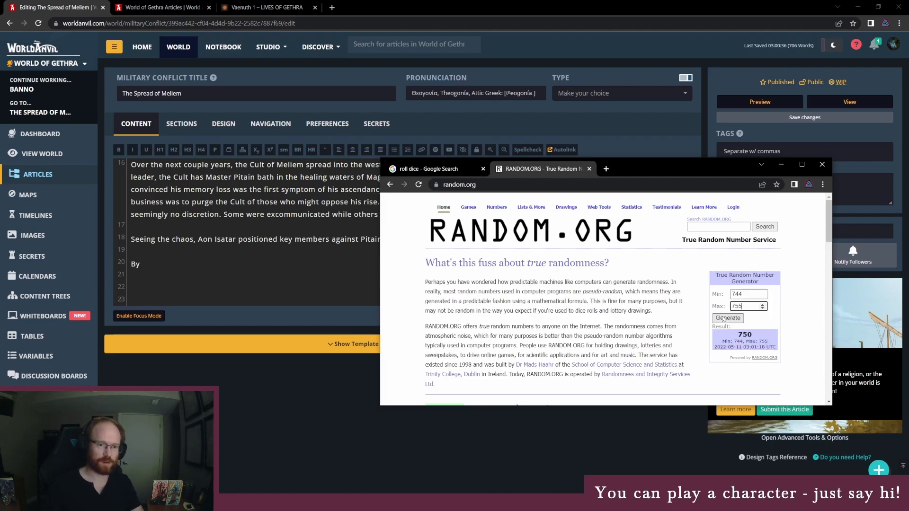
Complete the article's sentence after "By" with "750, a few groups had emerged within the cult at odds with one another.".
left_click(182, 264)
type("750, a few groups had emerged within the cult at od")
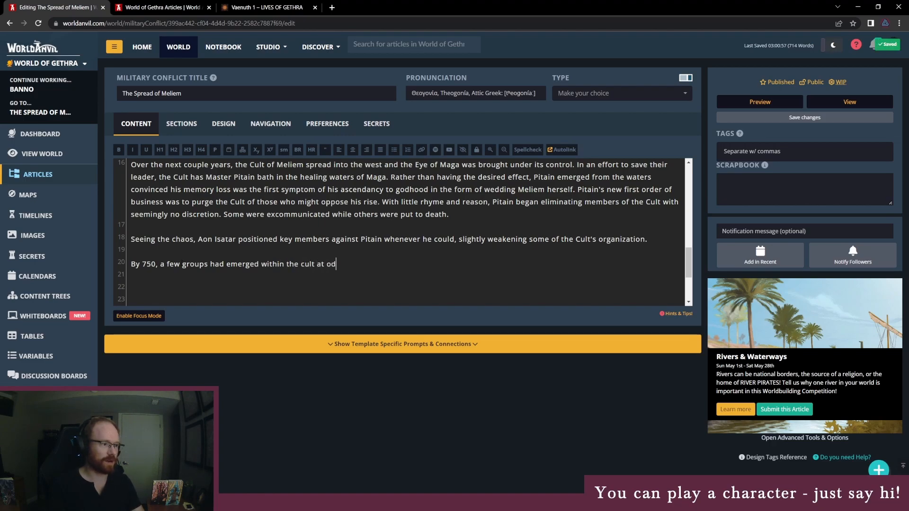
type("ds with one ano")
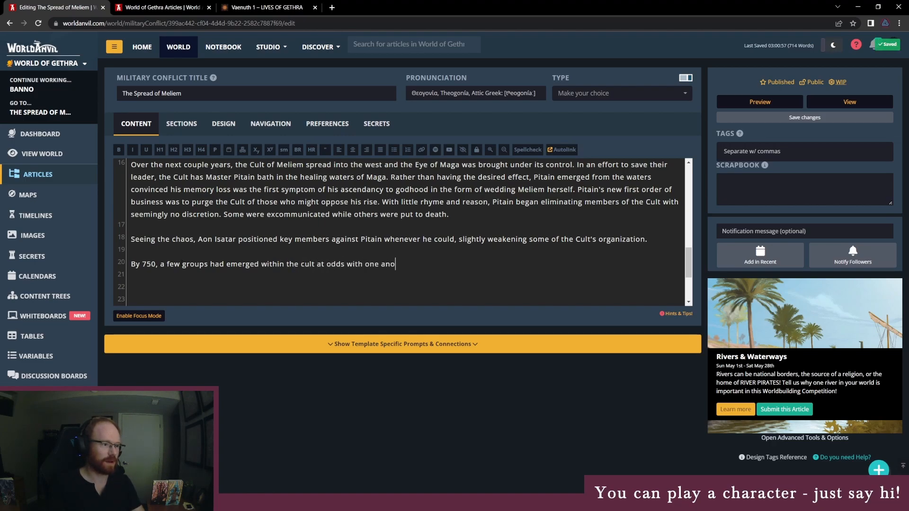
type("ther. A radical ")
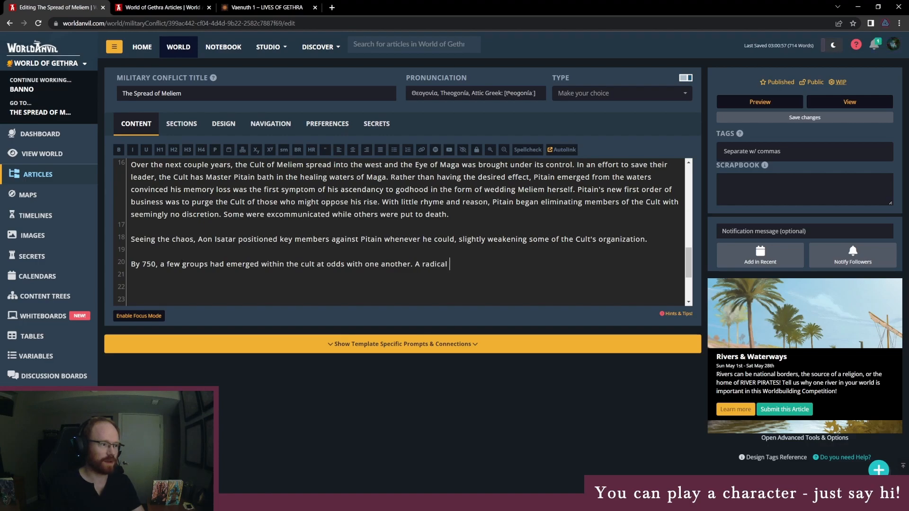
type("divide stuck ")
type("wi")
key("BackSpace")
key("BackSpace")
key("BackSpace")
key("BackSpace")
key("BackSpace")
key("BackSpace")
key("BackSpace")
key("BackSpace")
key("BackSpace")
key("BackSpace")
key("BackSpace")
key("BackSpace")
key("BackSpace")
key("BackSpace")
key("BackSpace")
key("BackSpace")
key("BackSpace")
key("BackSpace")
key("BackSpace")
key("BackSpace")
key("BackSpace")
key("BackSpace")
key("BackSpace")
key("BackSpace")
key("BackSpace")
Add the sentence "Some radical followers stuck with Bara Pitain as the cult grew more deadly even for them.".
type("Some radical followers stuck with Bara")
type("Pitain as the")
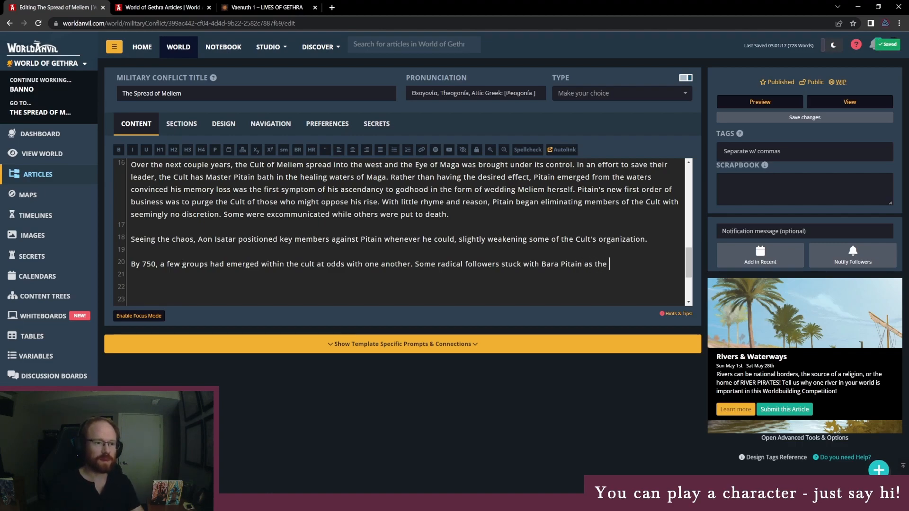
type("cult grew more dedly")
key("ctrl+BackSpace")
type("deadly even for them. Others formed an antag")
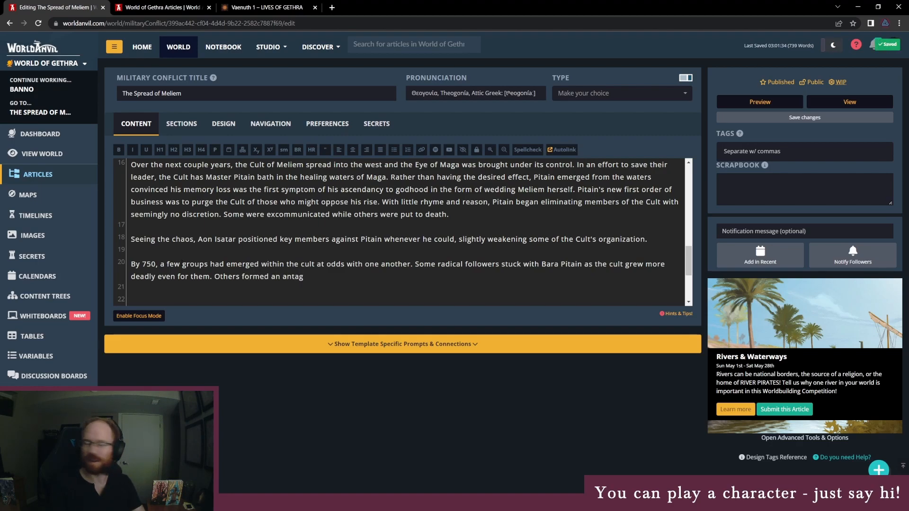
Write the next sentence as "Others formed an antagonist divide that saw Pitain as usurping his power from Meliem herself.".
type("onist ")
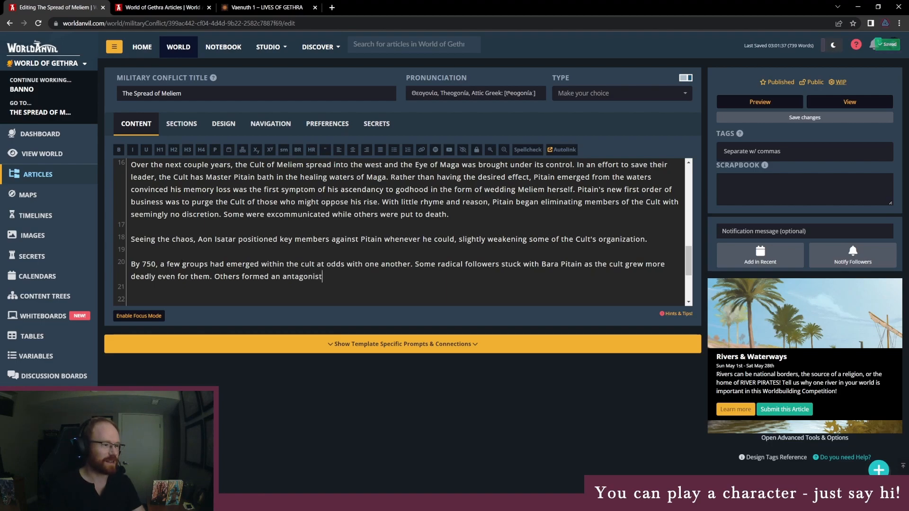
type("d")
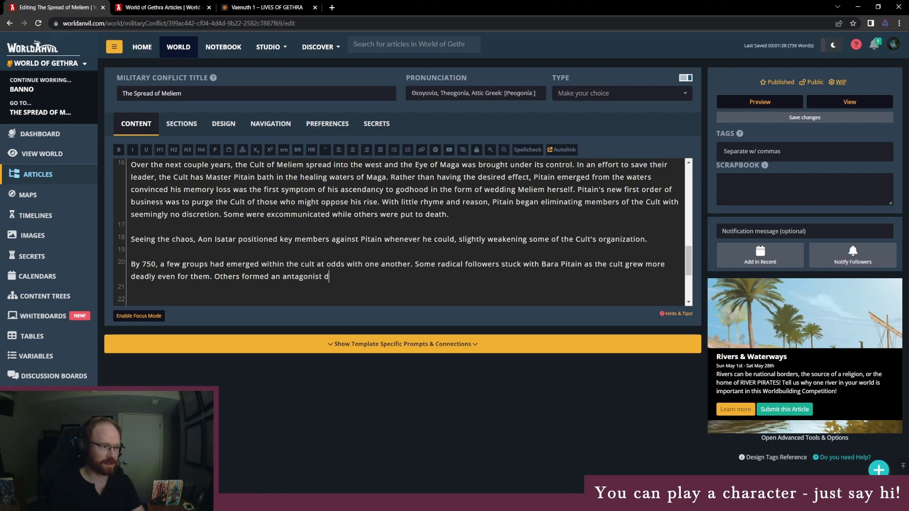
type("ivide that ")
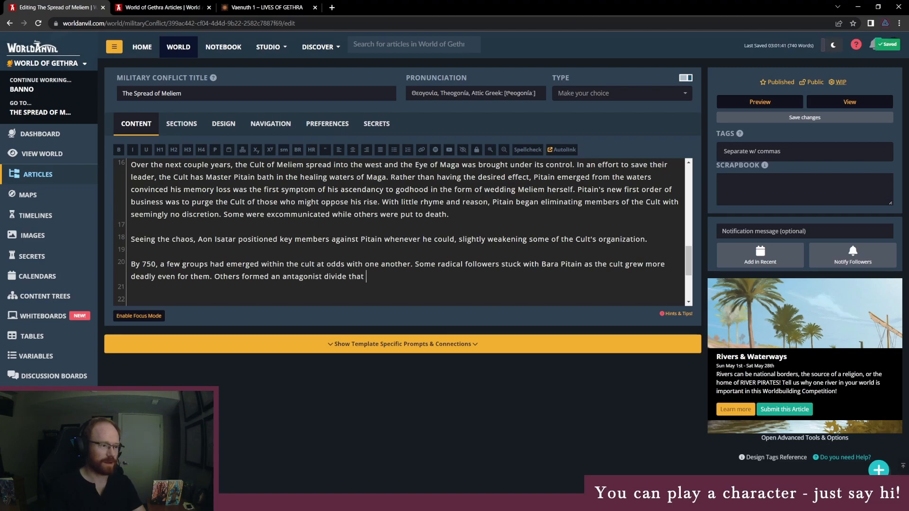
type("saw Pitain as u")
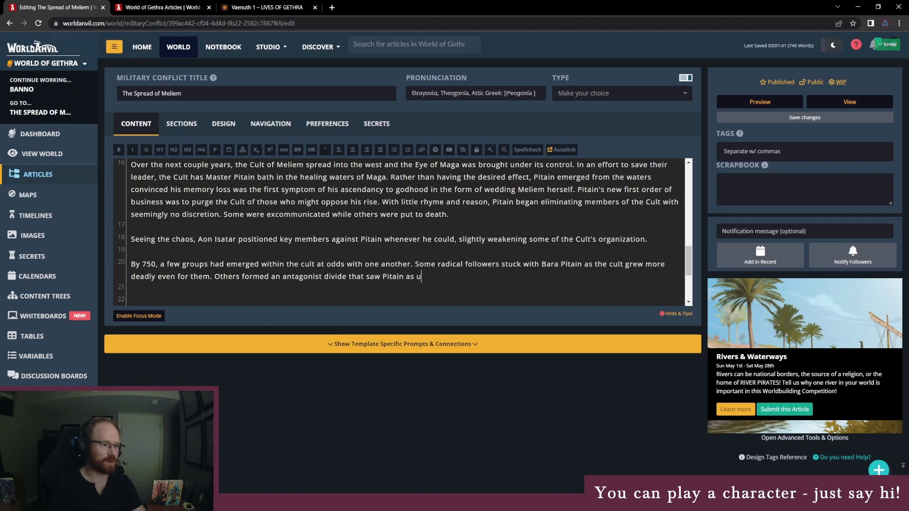
type("surping his power ")
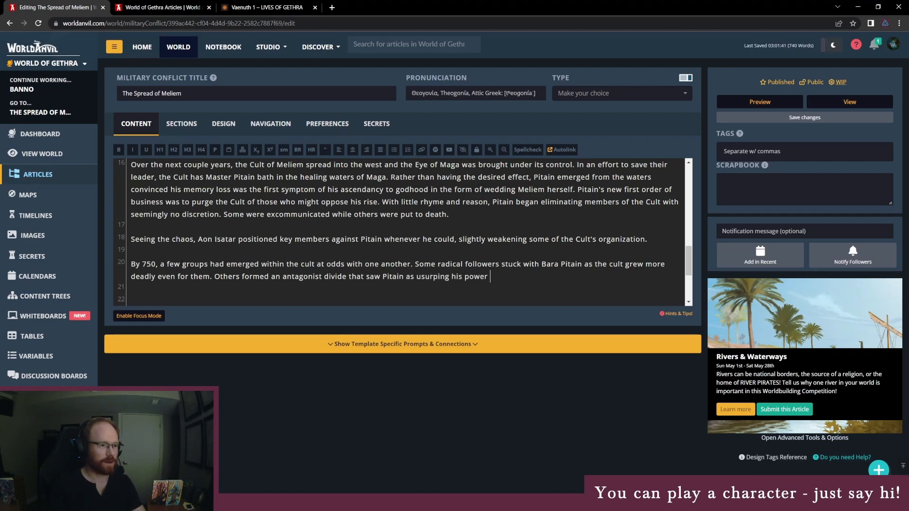
type("from Meliem he")
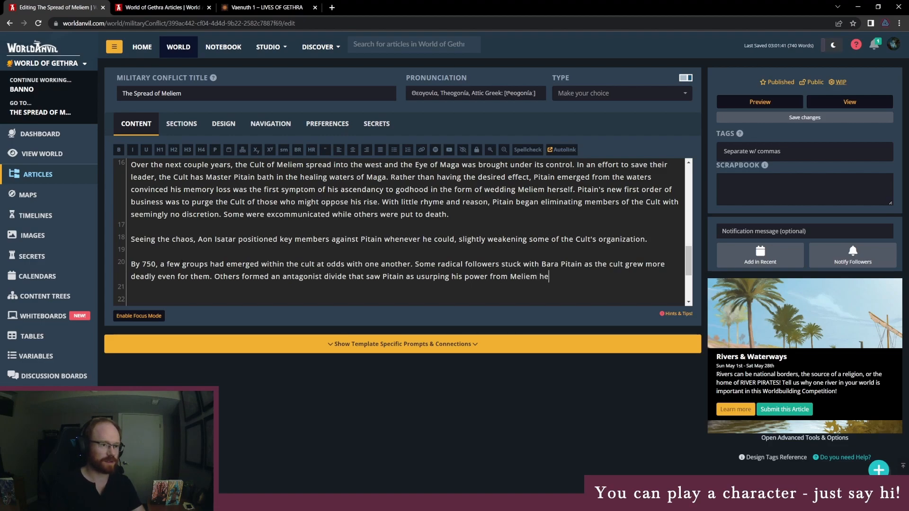
type("rself. ")
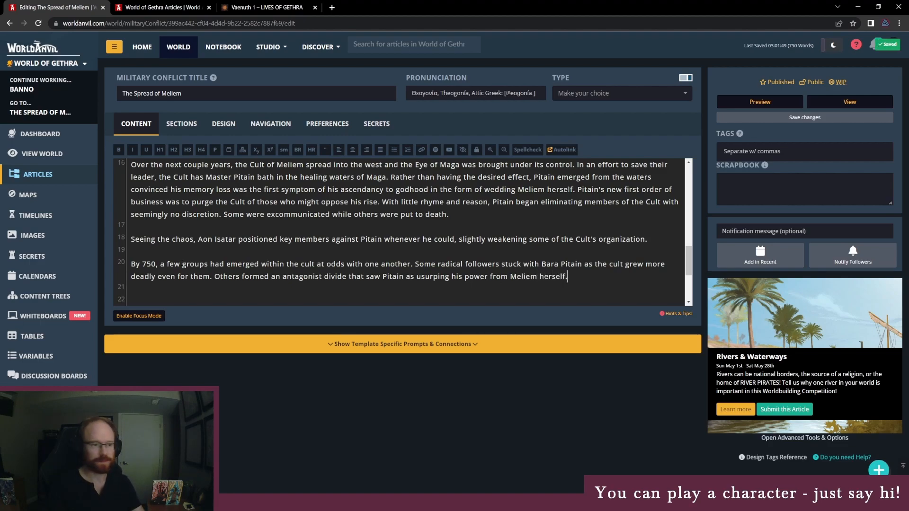
Add "To Pitain, these upstars mattered little." to the 750 paragraph and reread the surrounding text.
type("To Pit")
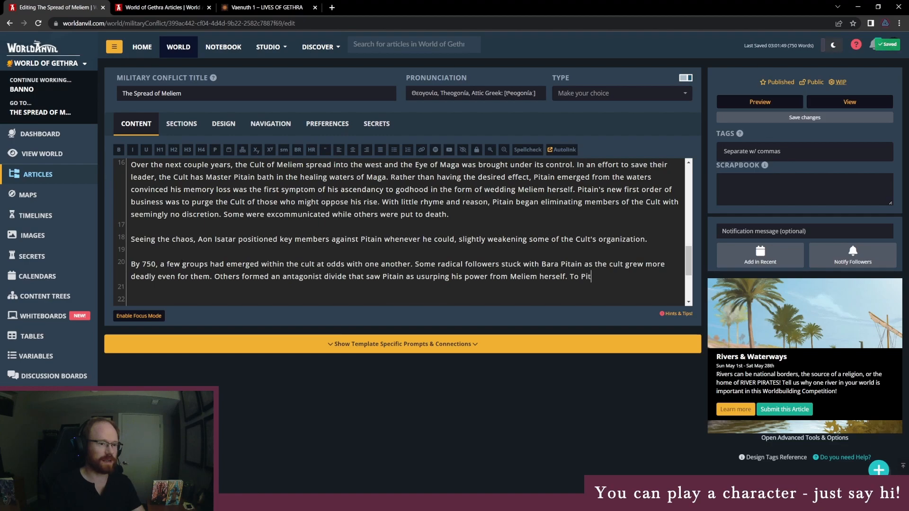
type("ain, these up")
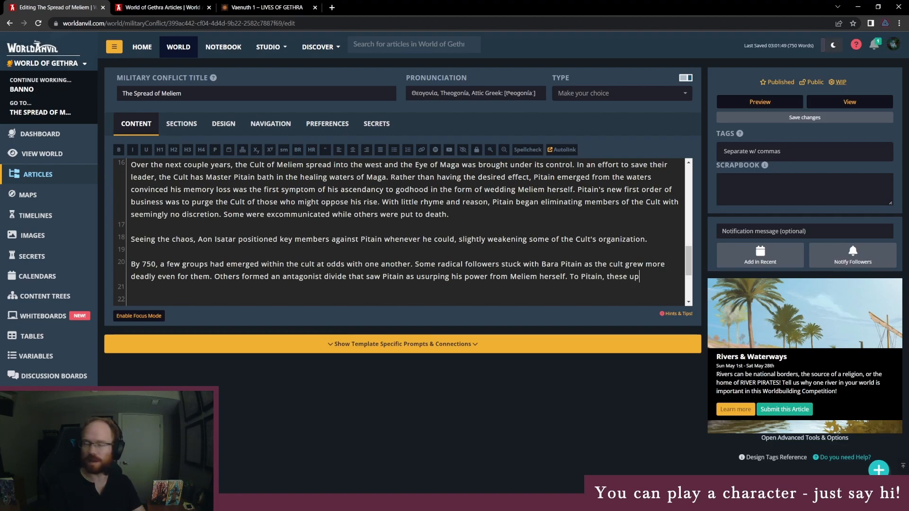
type("stars mattered l")
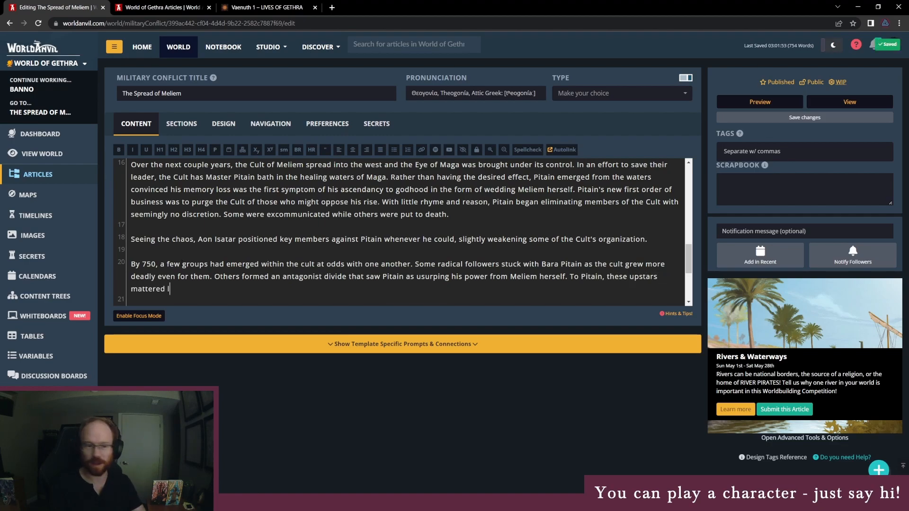
type("ittle.")
scroll(231, 285, "down", 1)
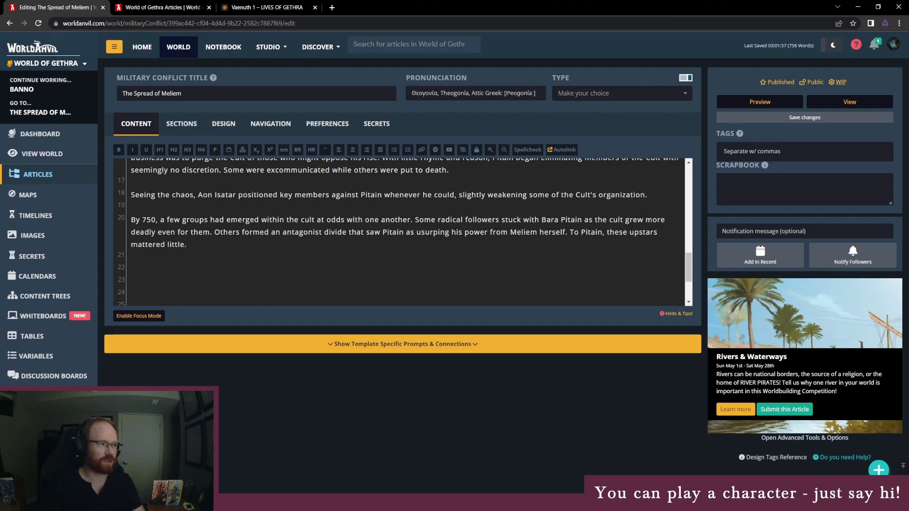
scroll(264, 229, "up", 1)
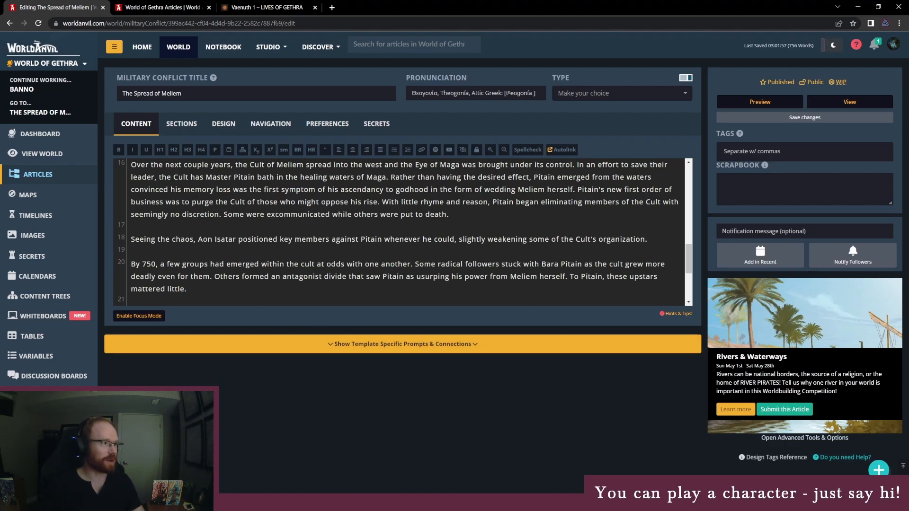
left_click(207, 290)
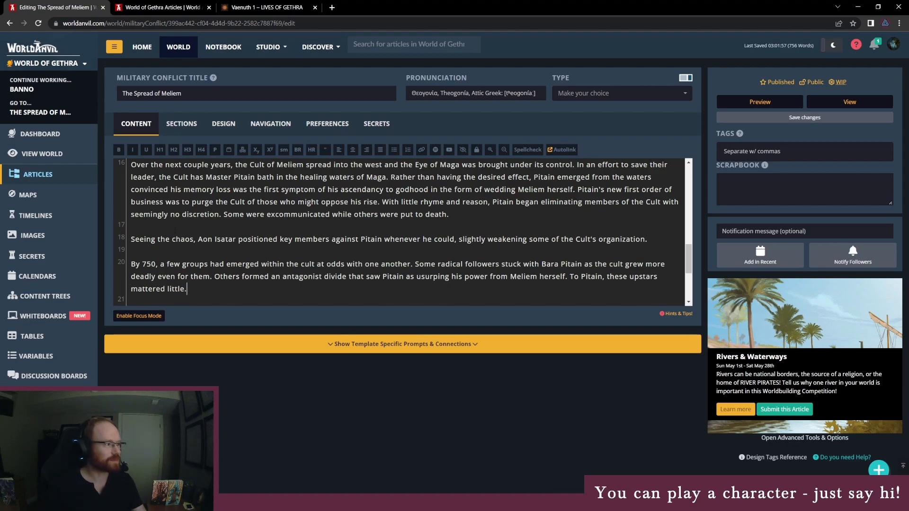
Open The Known World of Gethra map in a new tab and look up Noress-That-Was, High Raena and Kedar Port.
right_click(53, 197)
left_click(87, 201)
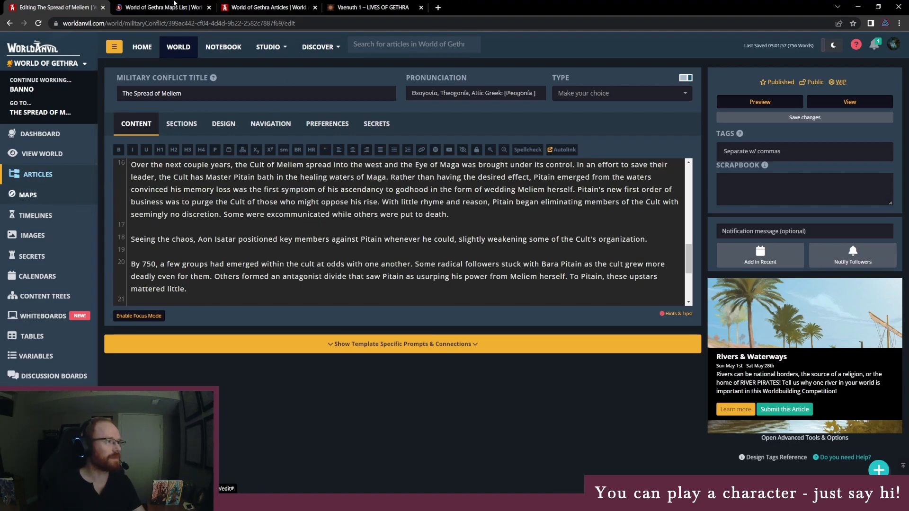
left_click(161, 7)
left_click(571, 184)
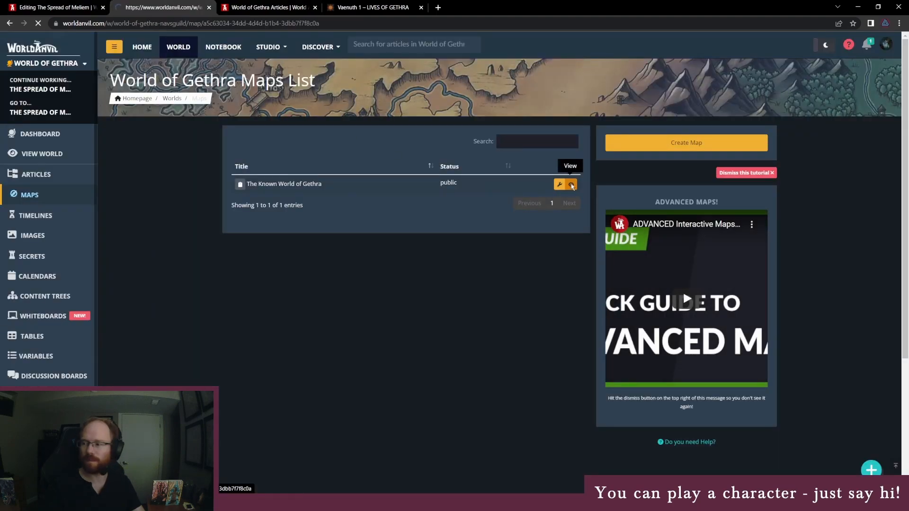
left_click(497, 315)
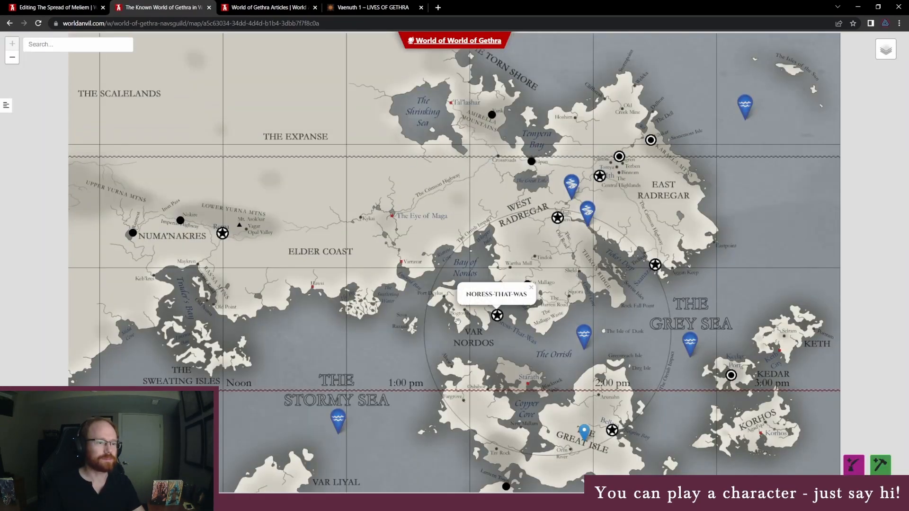
left_click(533, 240)
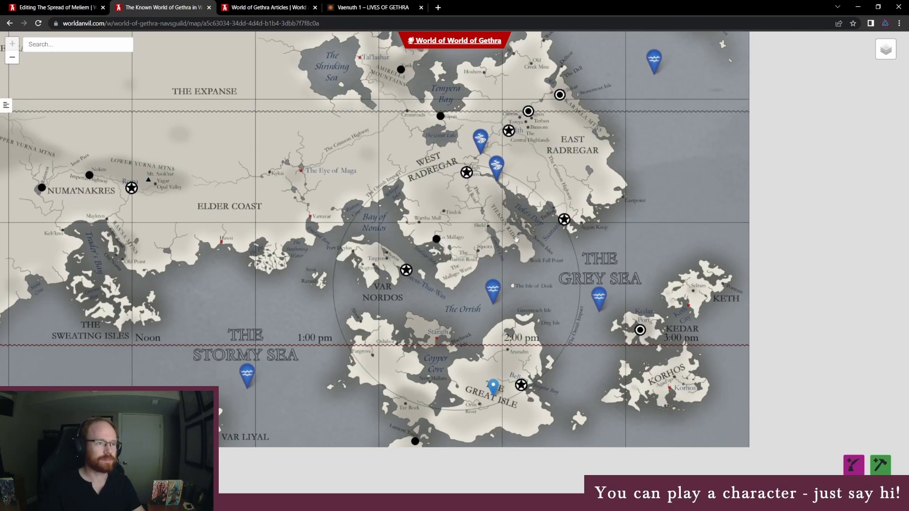
left_click_drag(516, 239, 487, 260)
left_click(437, 193)
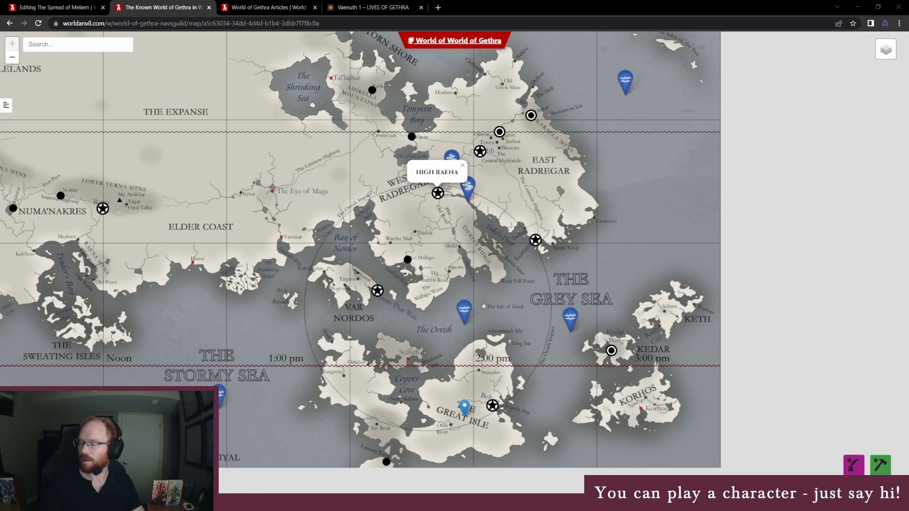
left_click(611, 351)
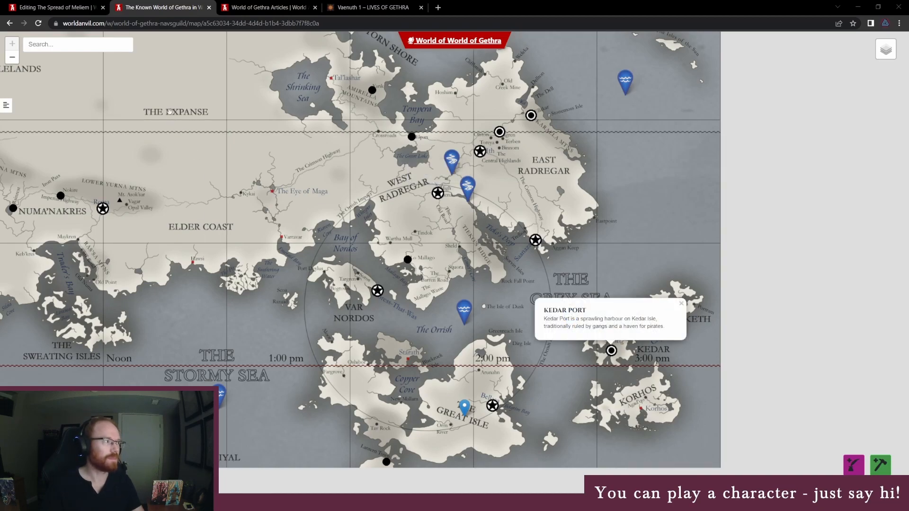
Return to the article and continue the 750 paragraph: "After a period of insurrection, Pitain offered to accept the "heretics" back into his order if they sought his".
left_click(59, 7)
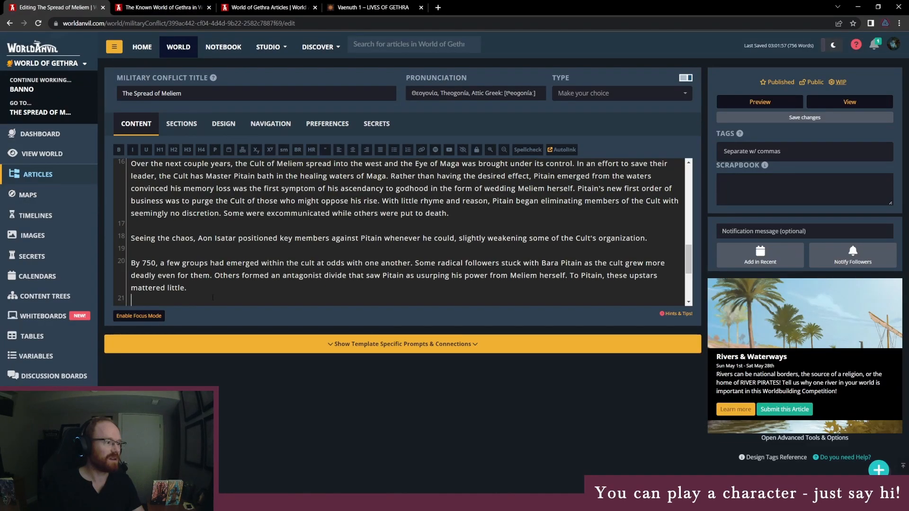
type("After a ")
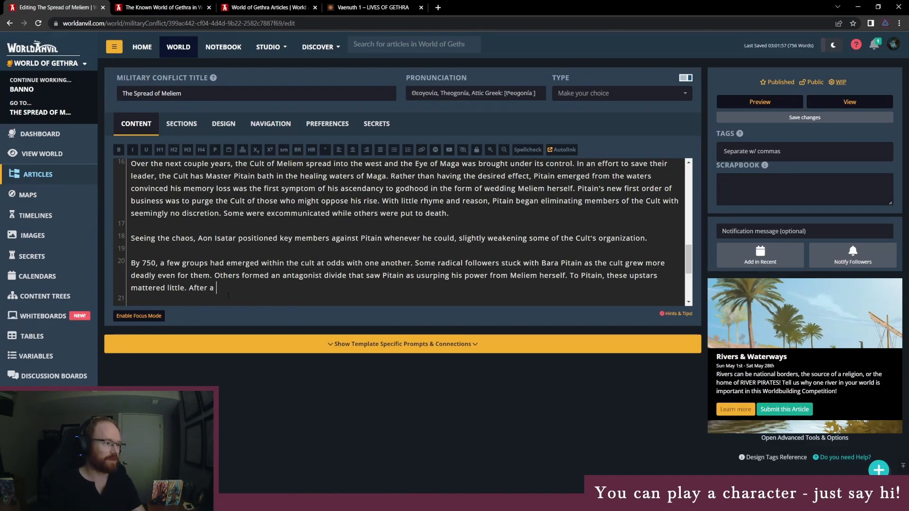
type("period of insurrecti")
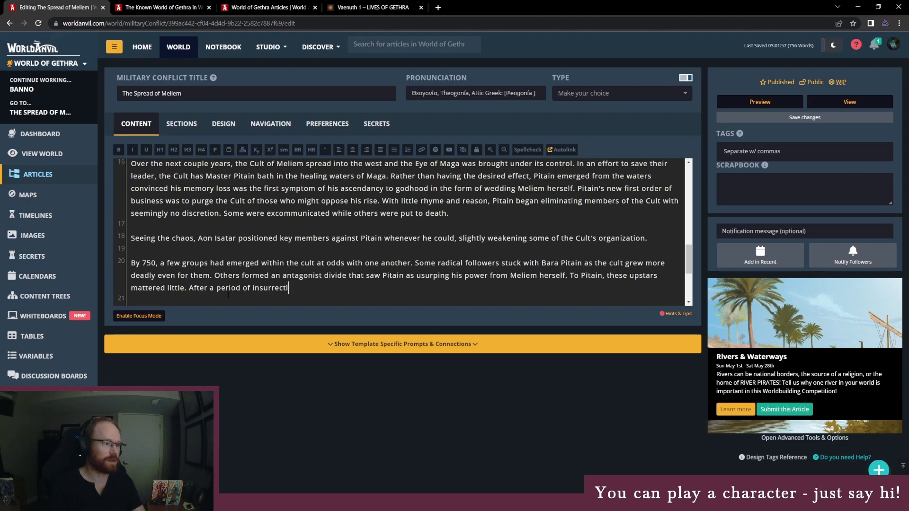
type("on, Pitain ")
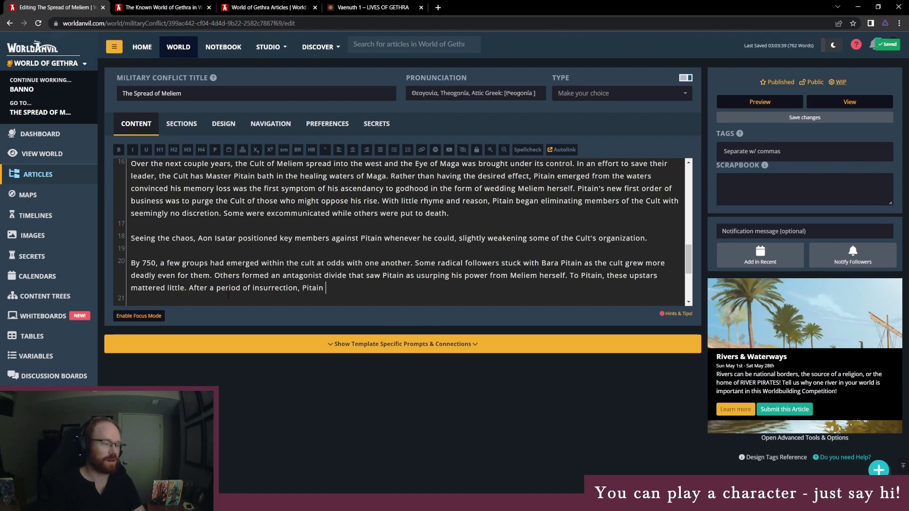
type("off")
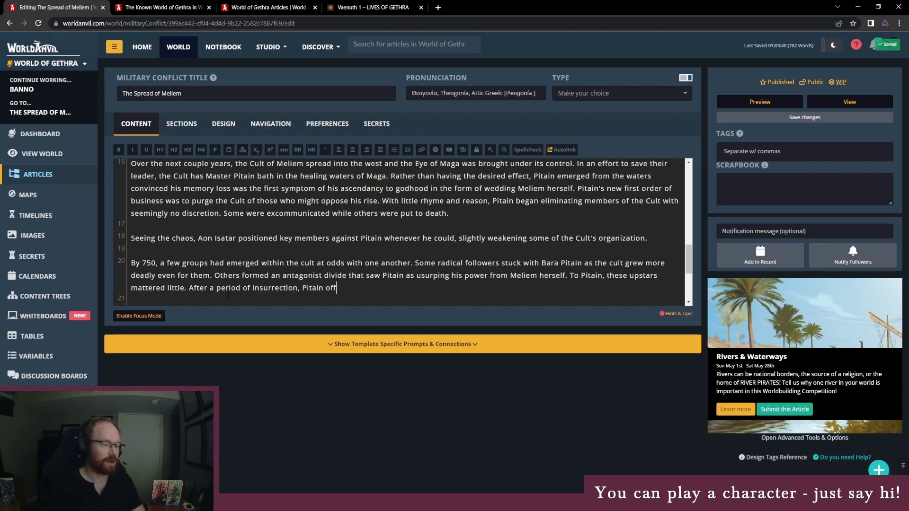
type("ered to accept the ")
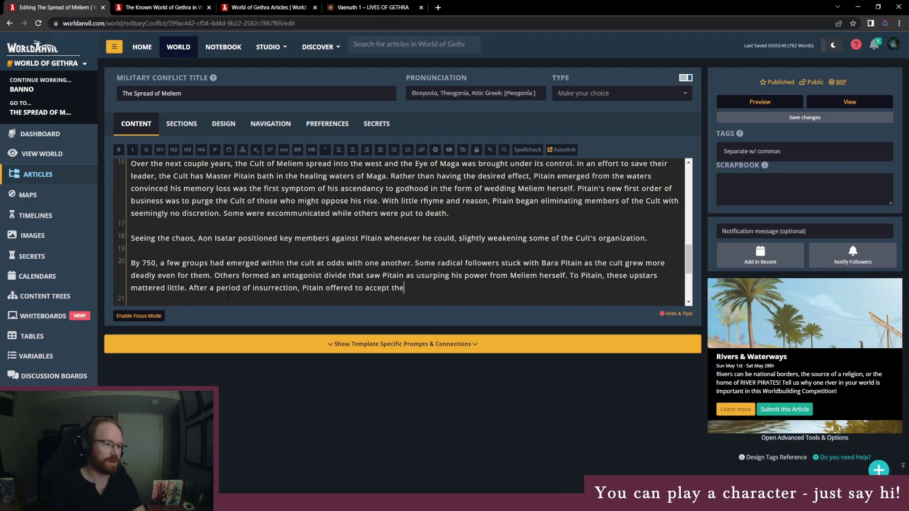
type("d")
key("BackSpace")
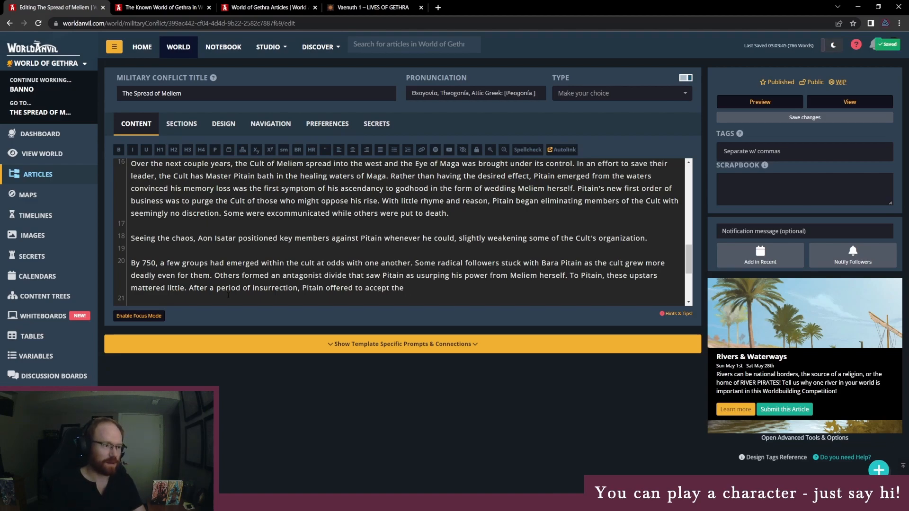
type("\"heret")
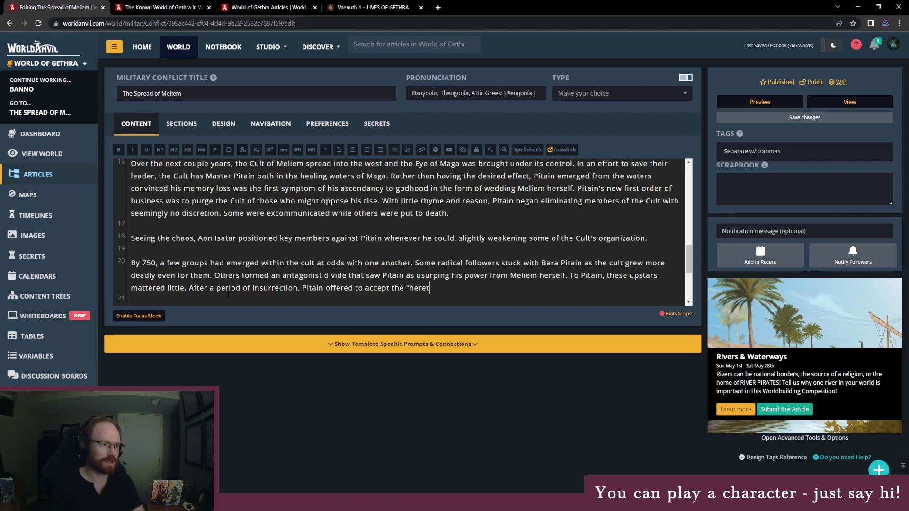
type("ics\" back into his ")
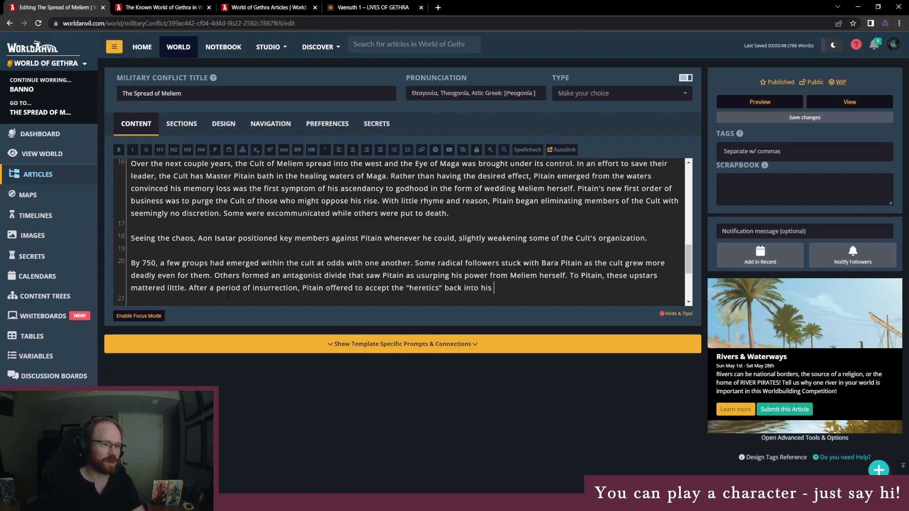
type("order if they soug")
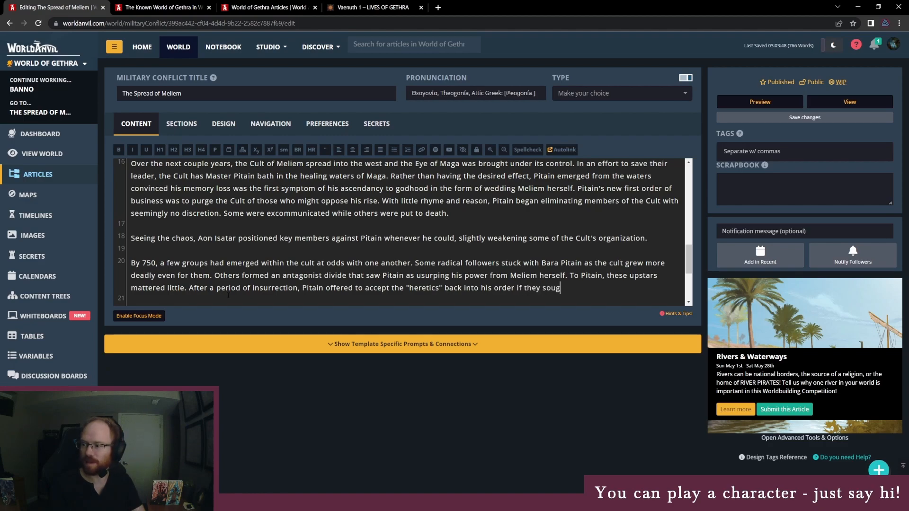
type("ht his")
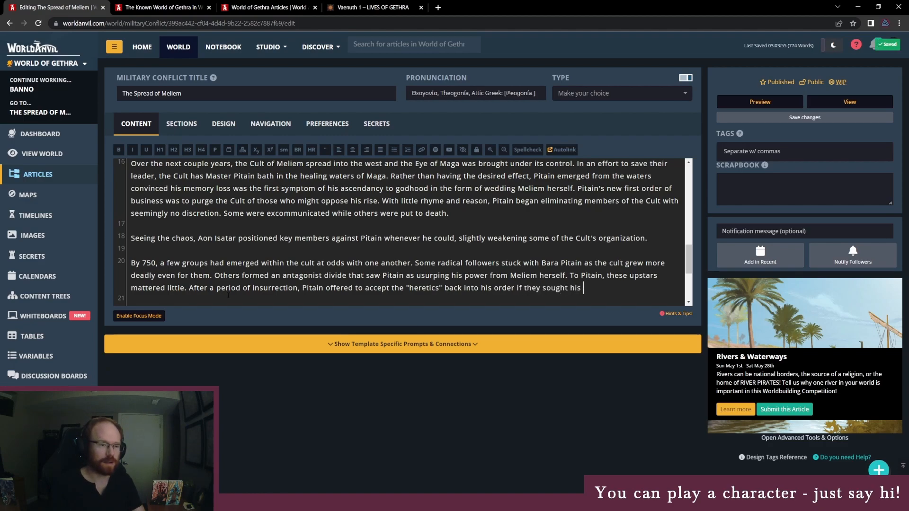
Replace "sought his" with "swore fealty to Meliem (and him) once more." and add blank lines below the paragraph.
key("BackSpace")
key("BackSpace")
key("BackSpace")
key("BackSpace")
key("BackSpace")
key("BackSpace")
key("BackSpace")
key("BackSpace")
key("BackSpace")
type("wor")
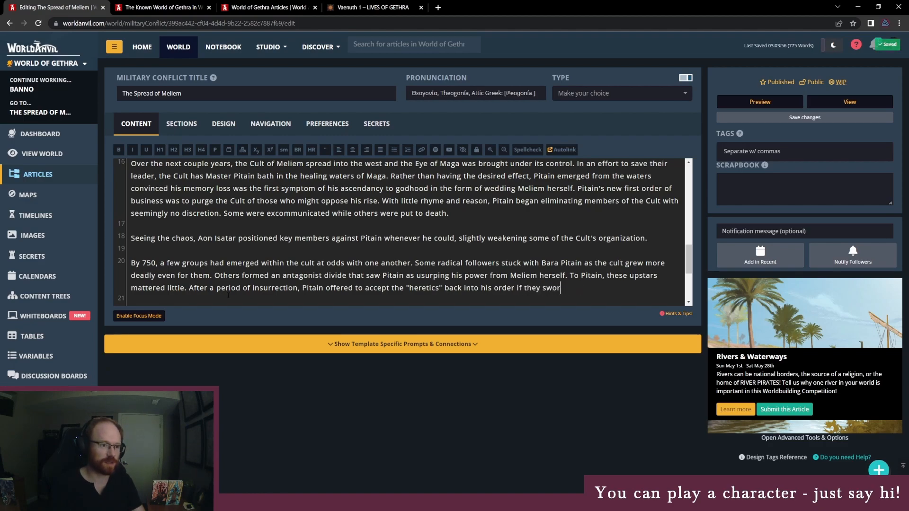
type("e fealty to Meliem")
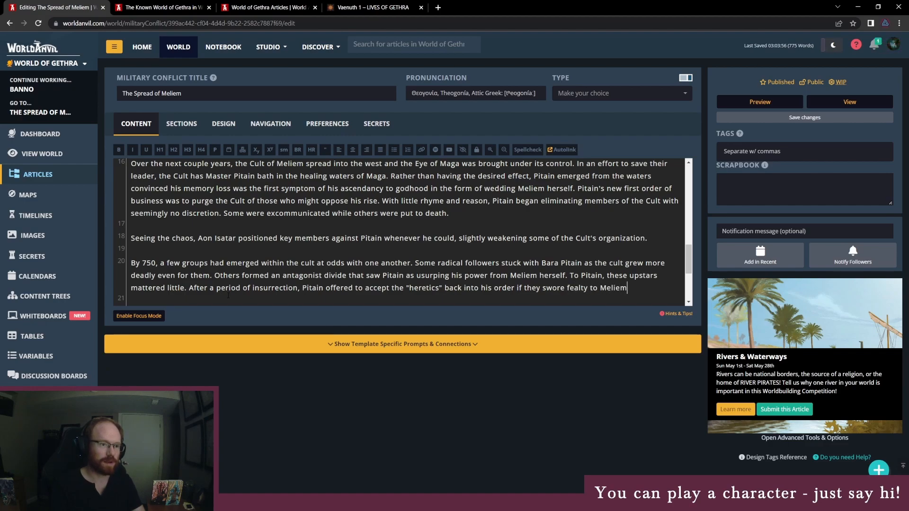
type(" (and him) once more.")
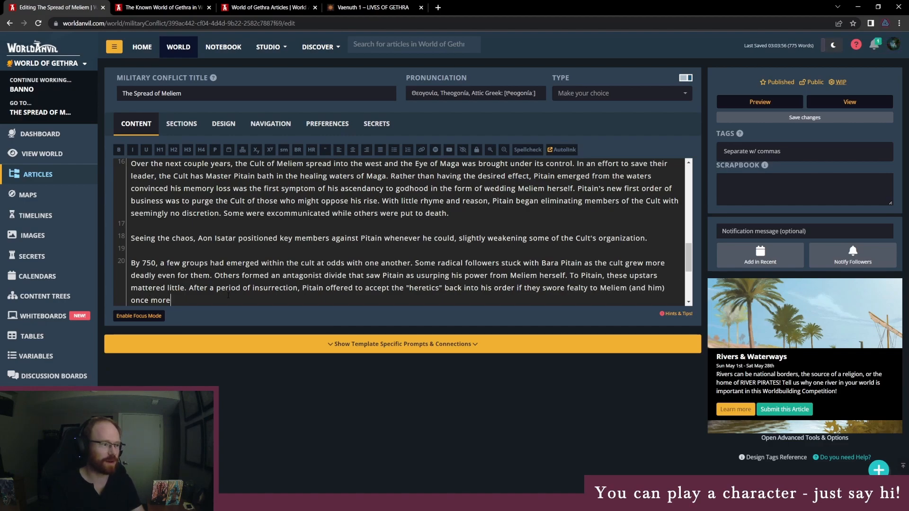
key("Return")
key("Return")
key("Return")
key("Return")
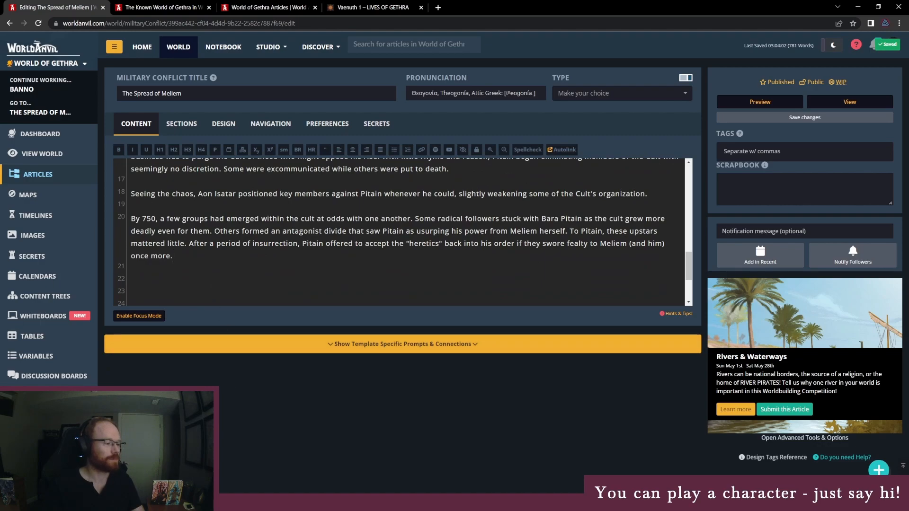
Switch to the YSO 700-800 page in OneNote and move the stray "a" note further down below the questions.
key("alt+Tab")
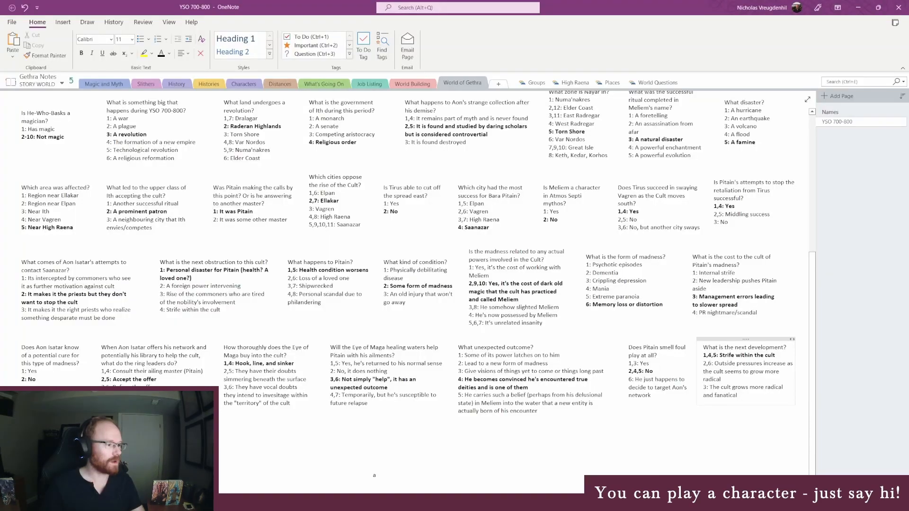
left_click(25, 433)
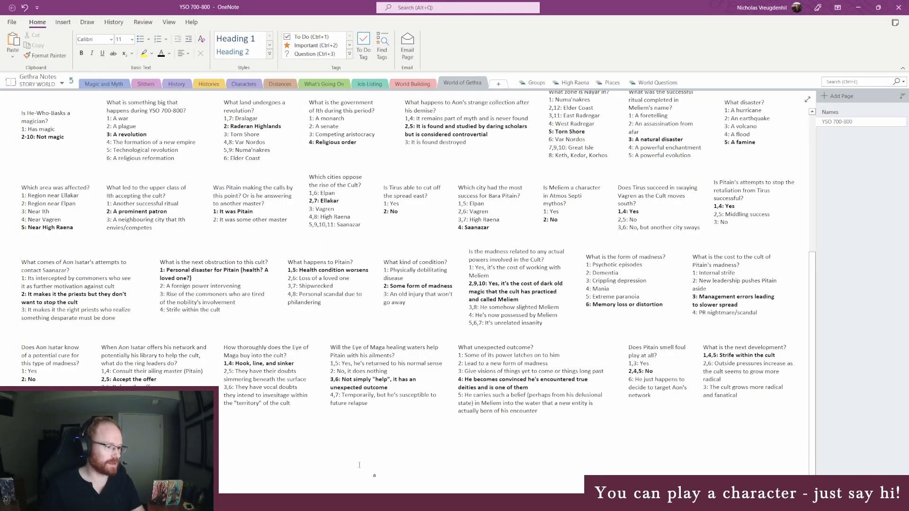
left_click_drag(373, 468, 370, 488)
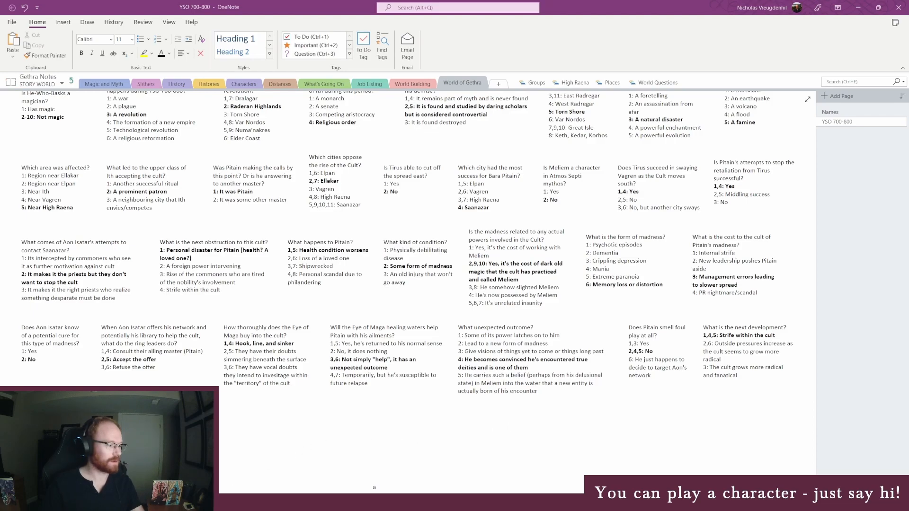
Generate a random number between 1 and 6 on RANDOM.ORG and return to the OneNote questions.
left_click(246, 451)
key("BackSpace")
key("shift+Tab")
type("1")
key("Tab")
type("6")
key("Return")
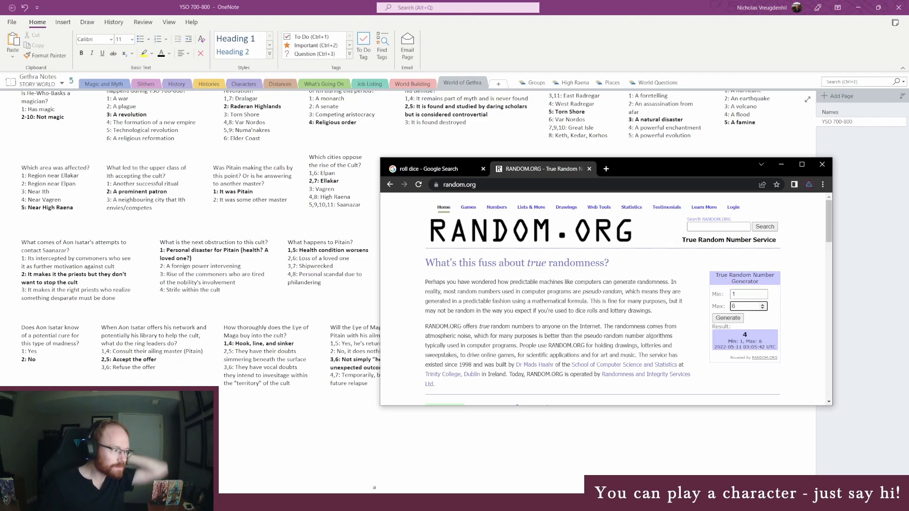
key("alt+Tab")
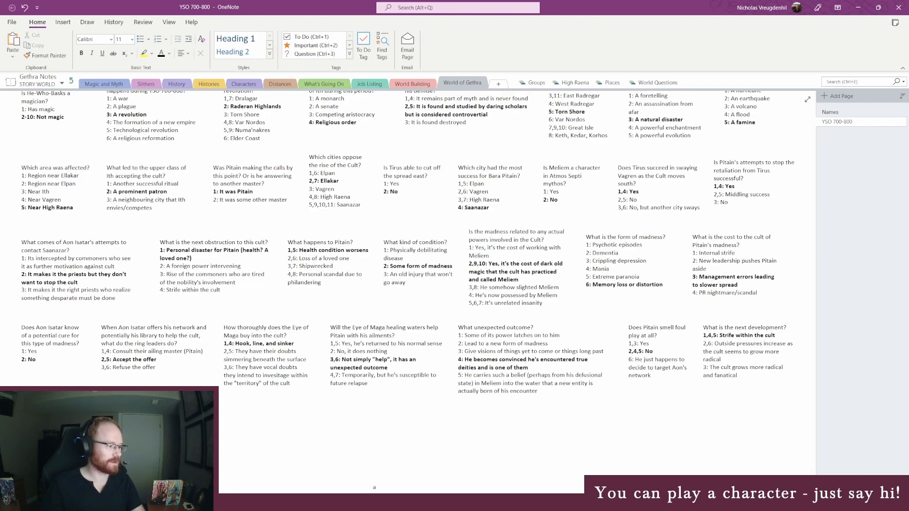
Switch back to the World Anvil article and write a new paragraph: "While a dismal few accepted the offer, many factions within the cult remained divided.".
left_click(238, 502)
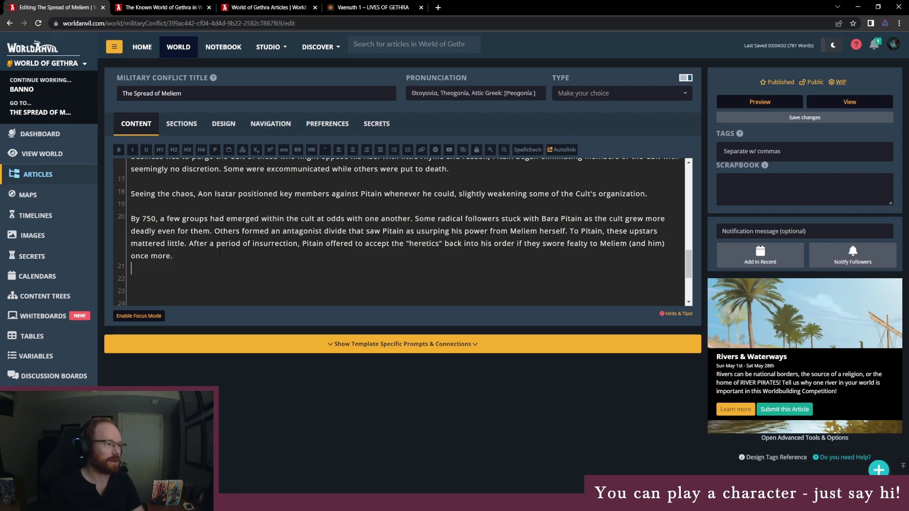
type("While a ")
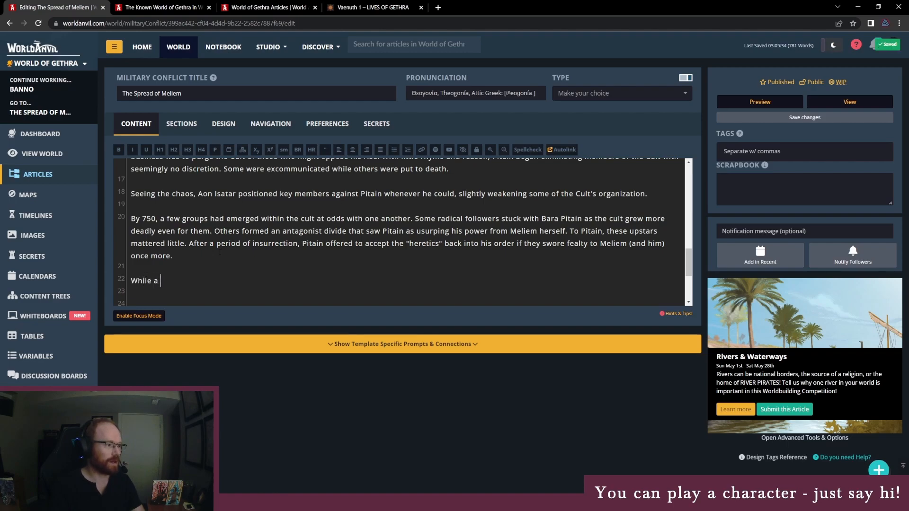
type("dismal few ac")
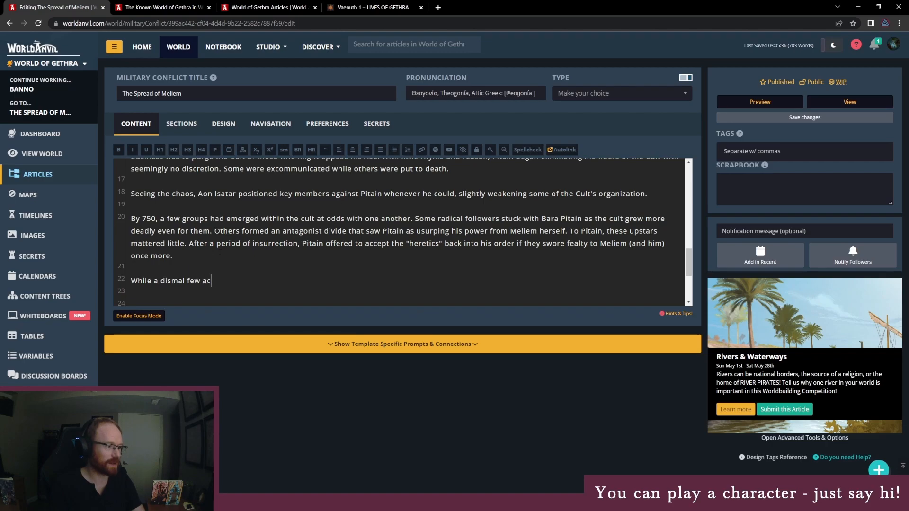
type("cepted the offer, many factions w")
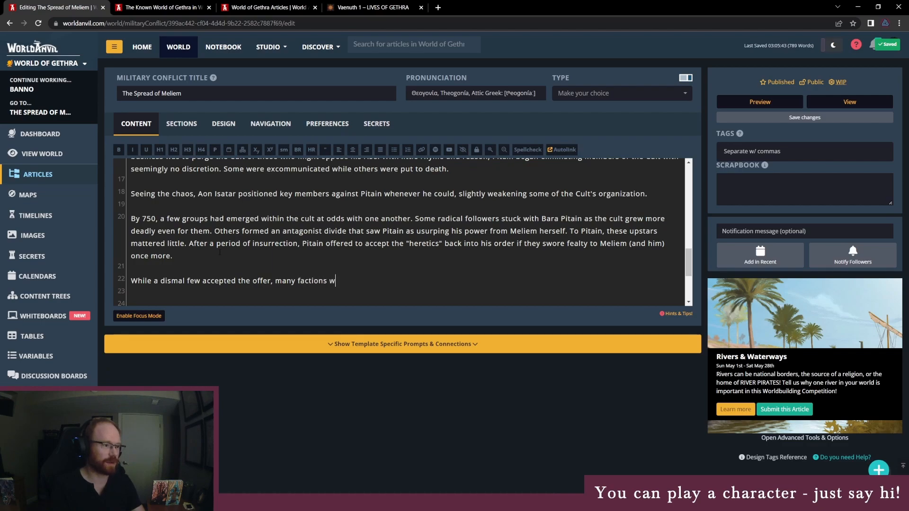
type("ithin the cult remained divided.")
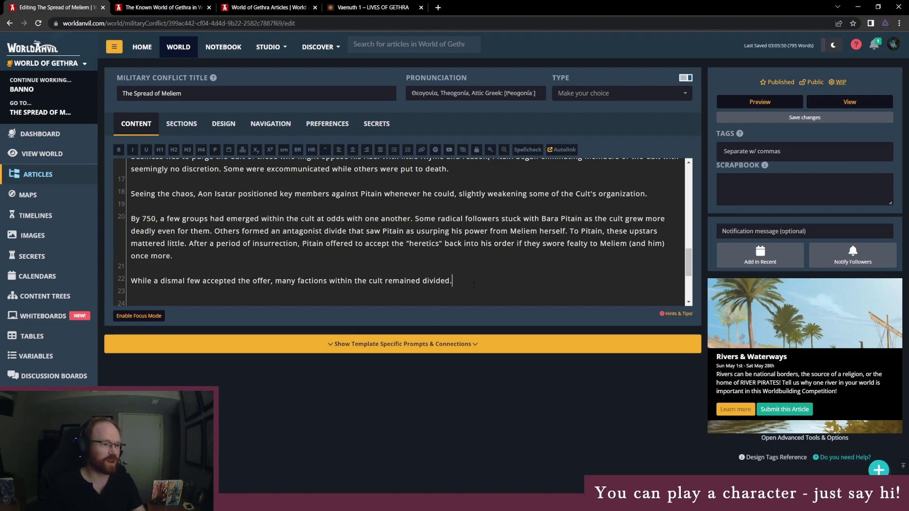
Check the text around The Aftermath heading and continue the new paragraph with "Geographic divides appeared".
scroll(471, 277, "down", 3)
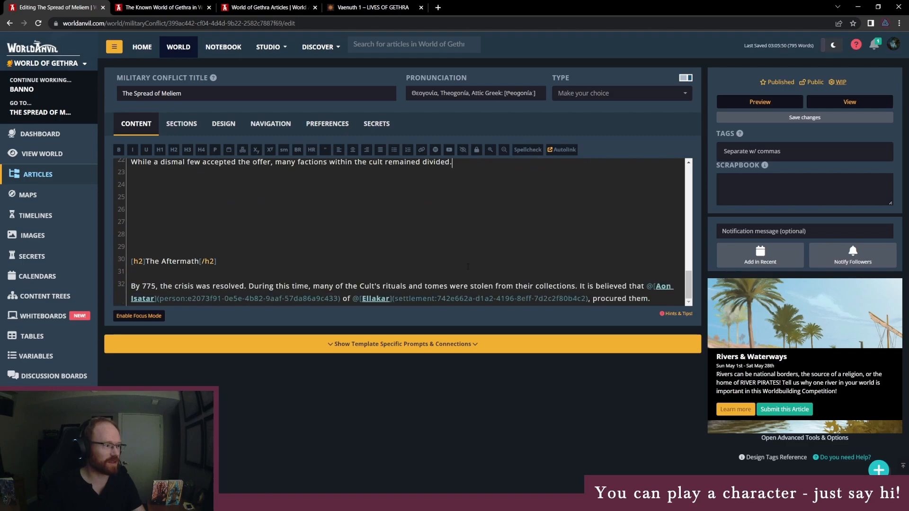
scroll(467, 266, "up", 3)
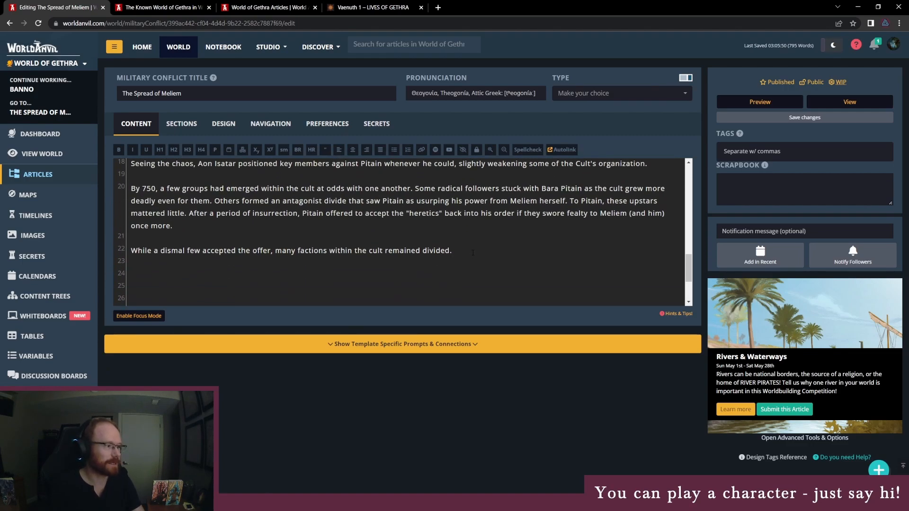
left_click(472, 253)
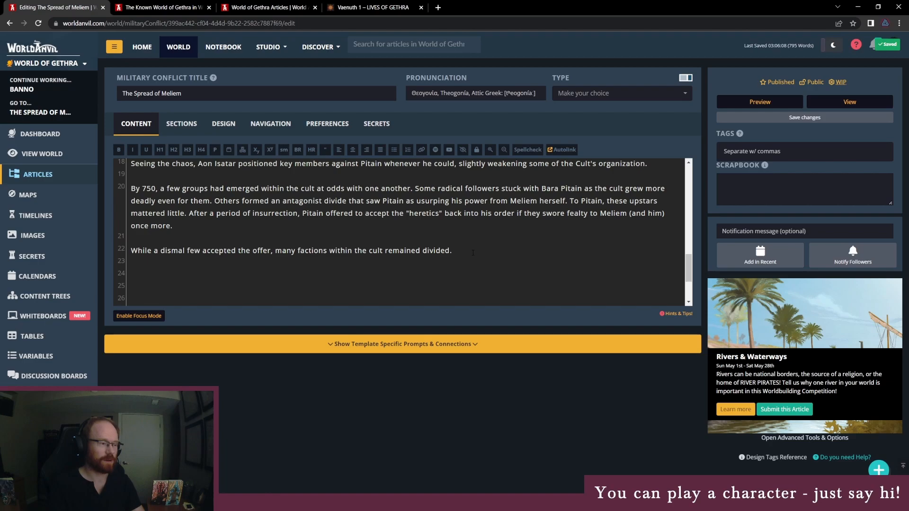
type("Th")
key("BackSpace")
key("BackSpace")
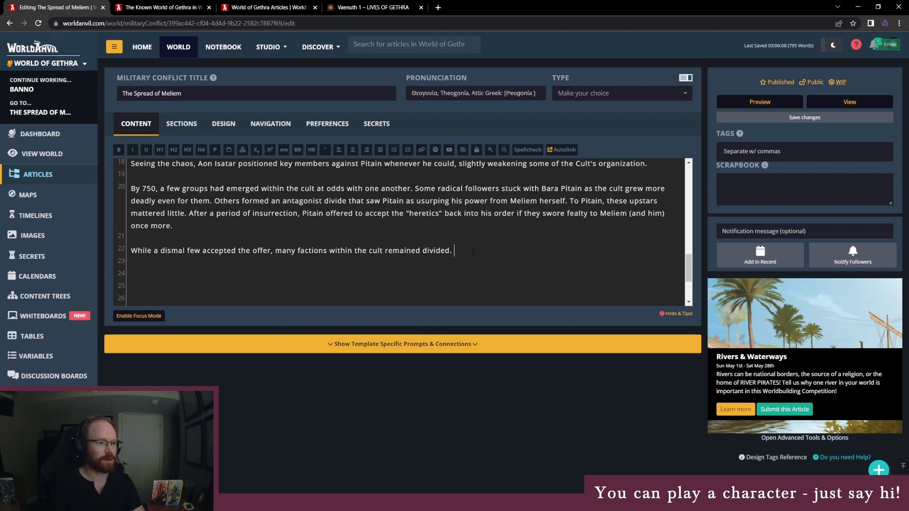
type("P")
key("BackSpace")
type("Ge")
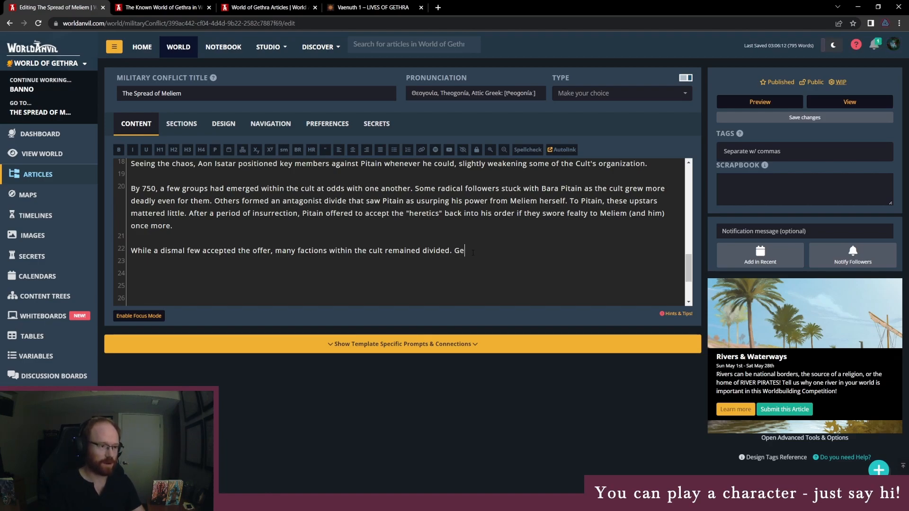
type("ographic divid")
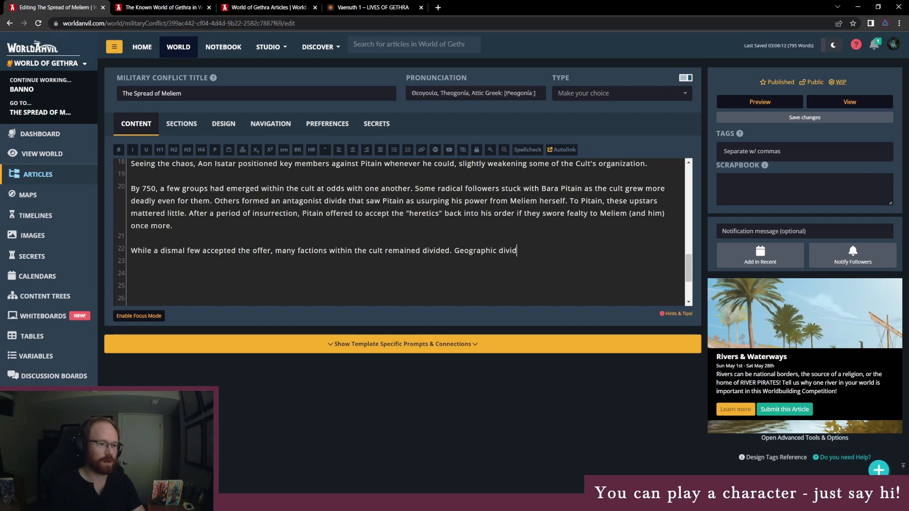
type("es appeared")
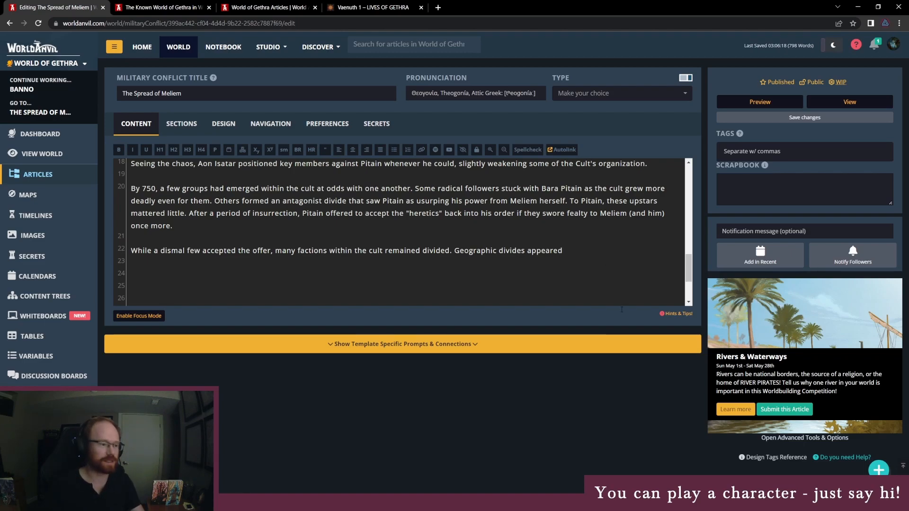
Reopen The Known World of Gethra map and examine the Radregar regions and the Torn Shore for geographic divides.
mouse_move(259, 503)
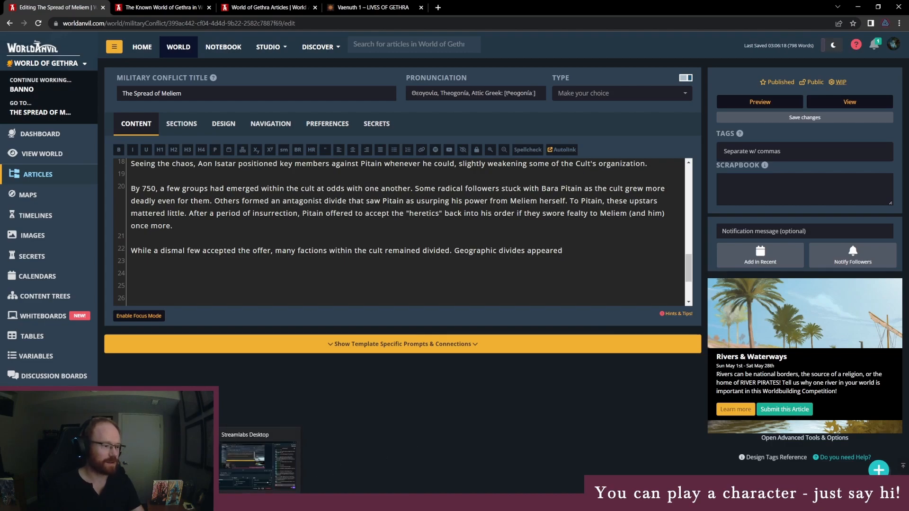
left_click(371, 8)
left_click(228, 5)
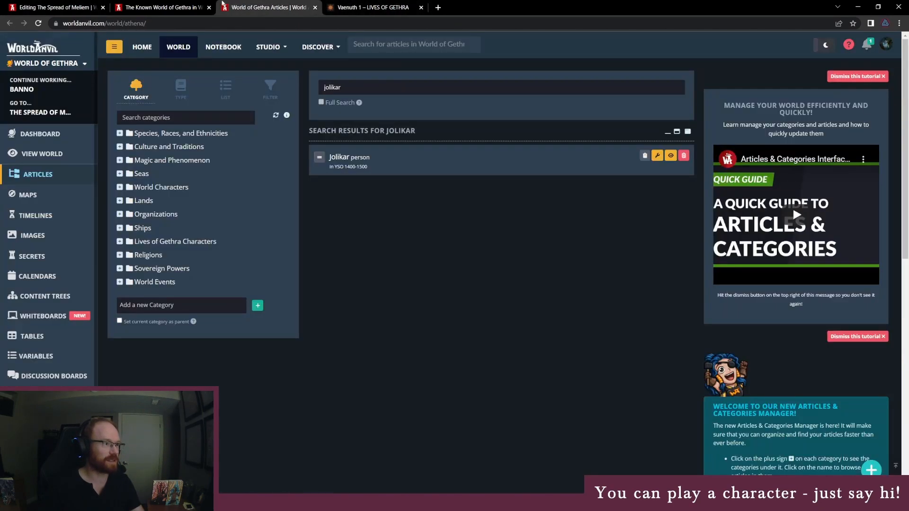
left_click(161, 7)
left_click_drag(428, 127, 457, 165)
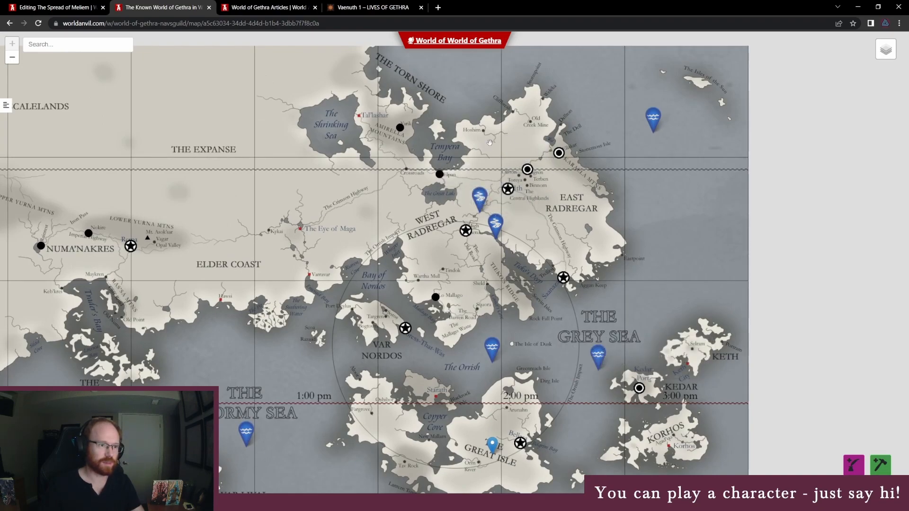
Inspect the Raena River, Saanazar and Elpan markers around East and West Radregar on the Gethra map.
left_click(479, 196)
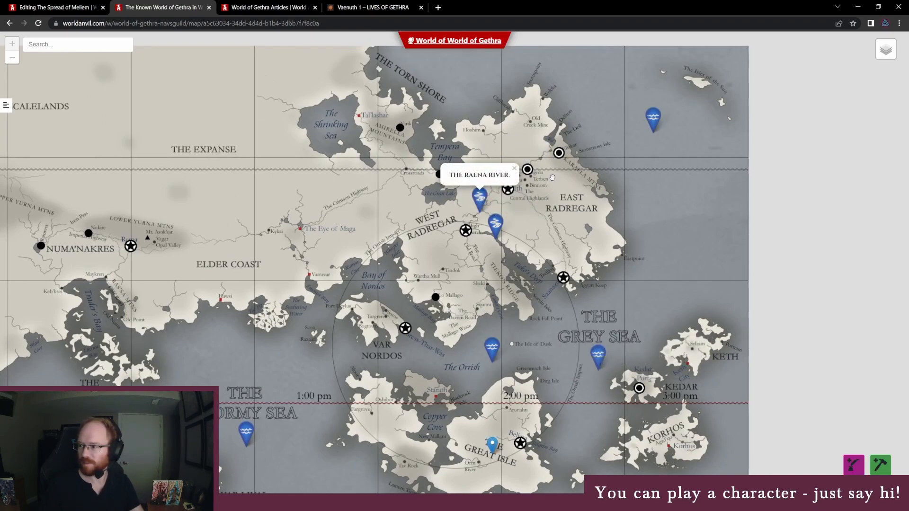
left_click(639, 386)
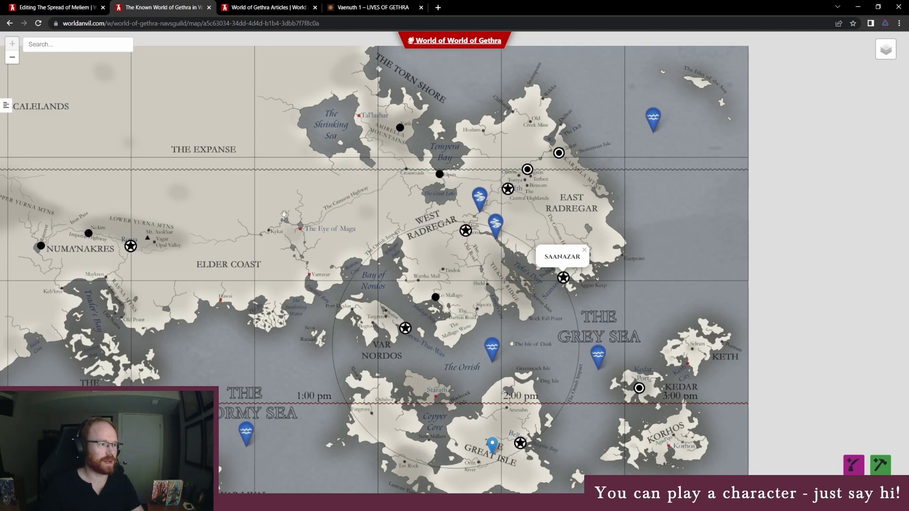
left_click(445, 171)
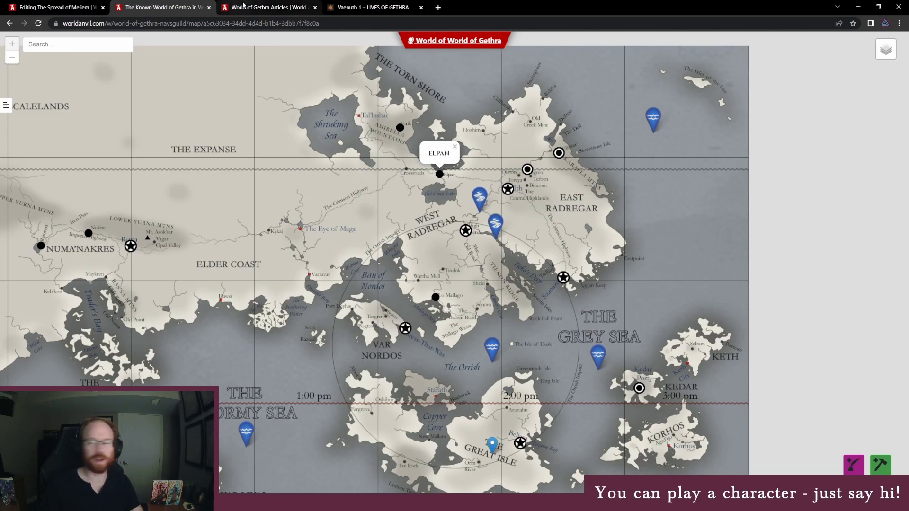
Return to The Spread of Meliem article and continue the unfinished sentence with "along the sea at first (Kedar and Bellasa), then".
left_click(59, 7)
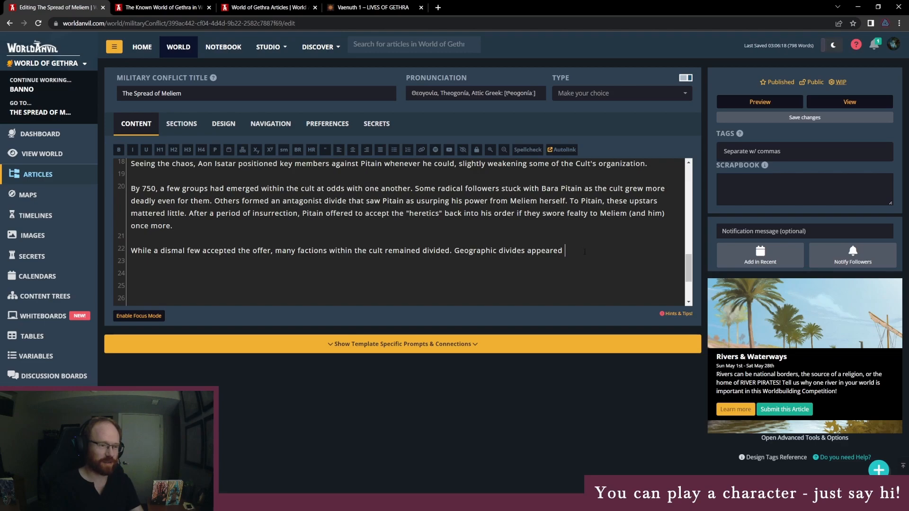
type("along the sea at")
type(" first,")
type("Kedar and S")
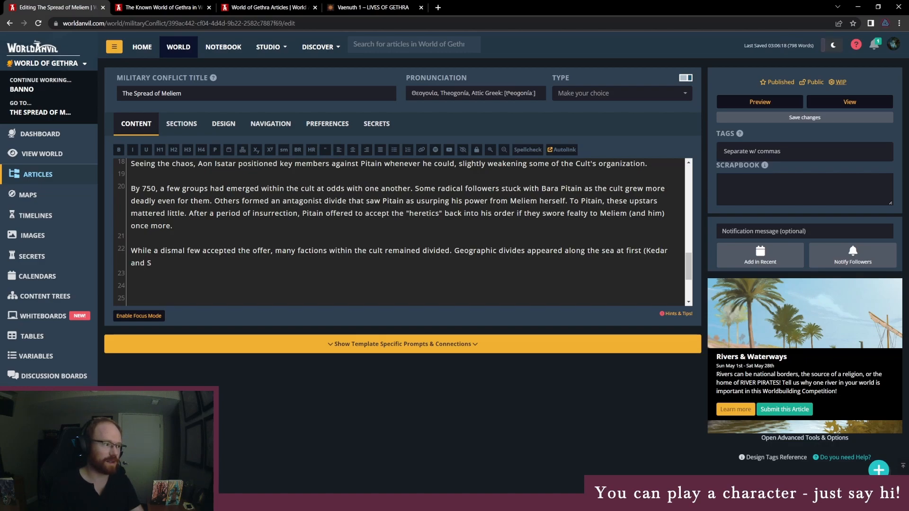
key("BackSpace")
type("Bellasa), then ")
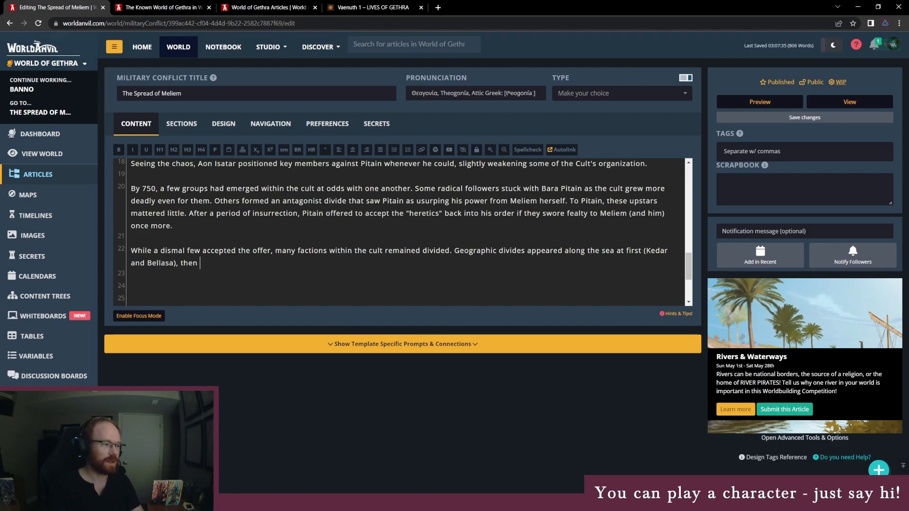
Complete the geographic divides sentence with "parts of southern Radregar fell as well.".
type("parts of Ra")
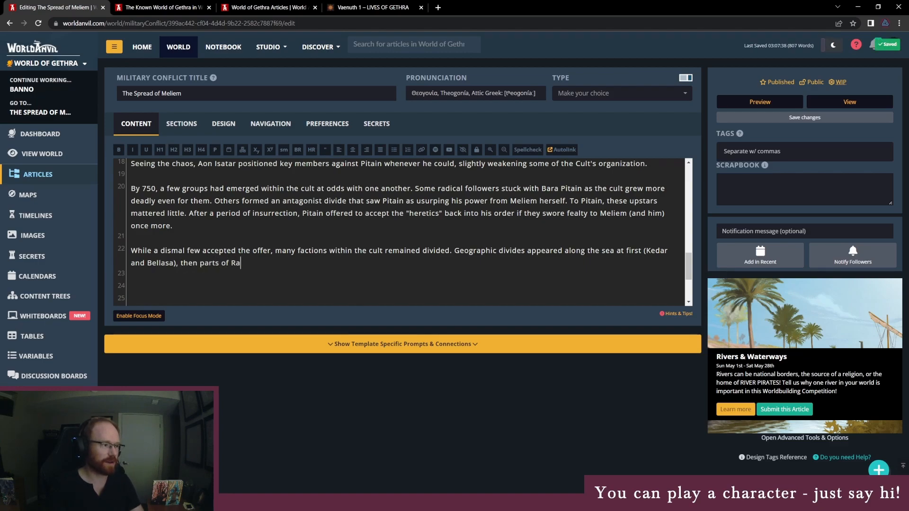
type("dregar")
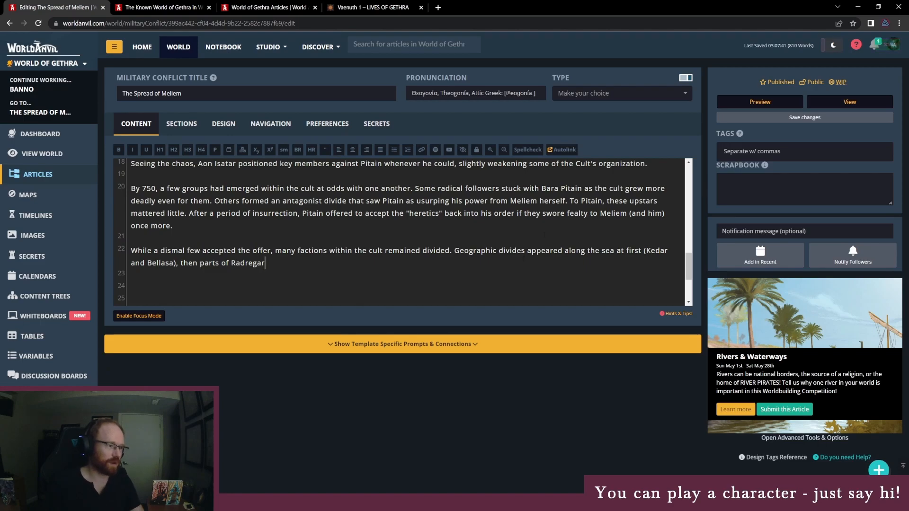
left_click(232, 268)
type("southern Radregar")
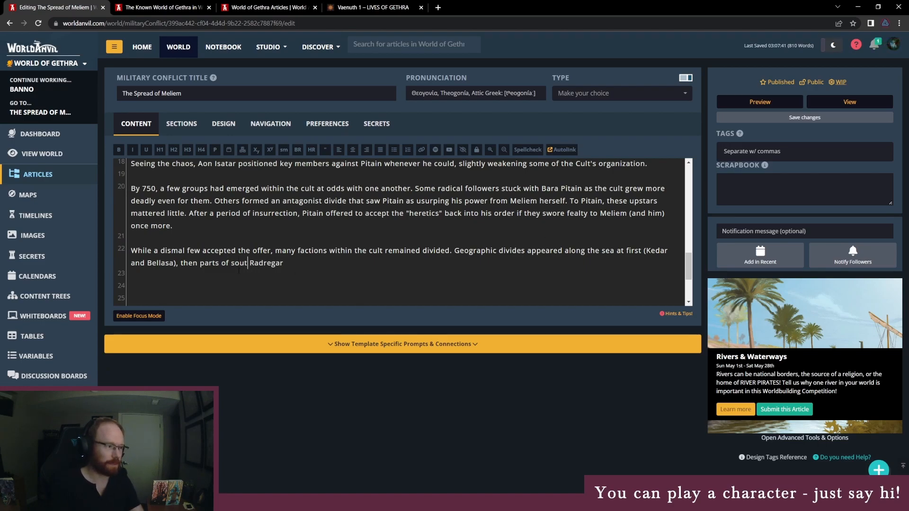
type(" fel")
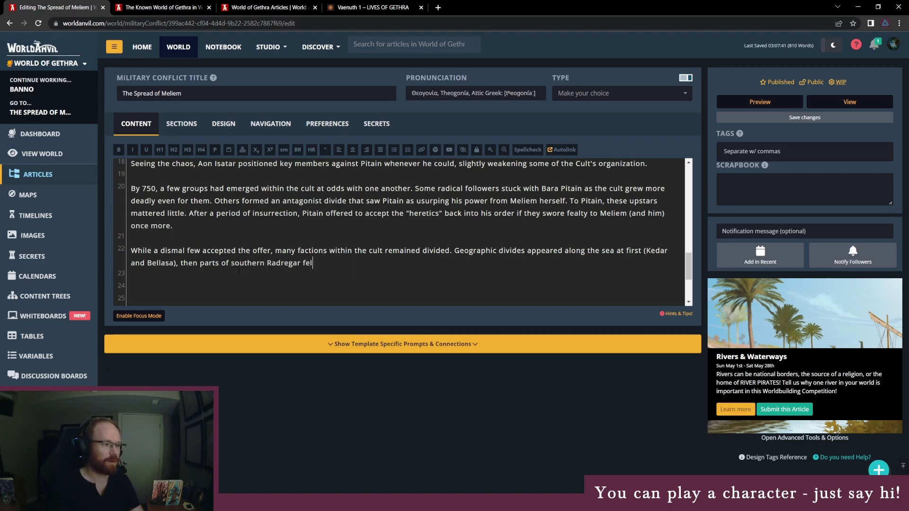
type("l as well. Bel")
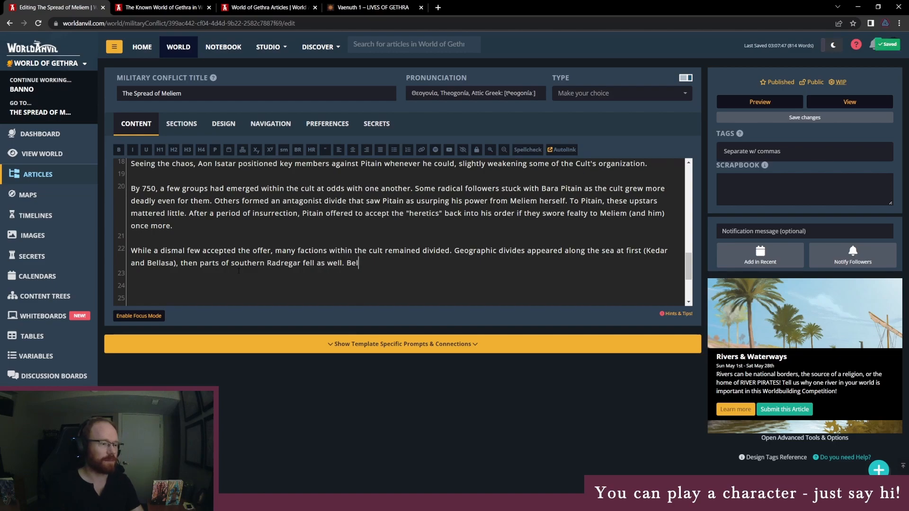
Add the sentence "Believing himself a god, Pitain abandoned even the healing waters of Maga and returned to his familiar heartland near Ith.".
type("ieving himself a god")
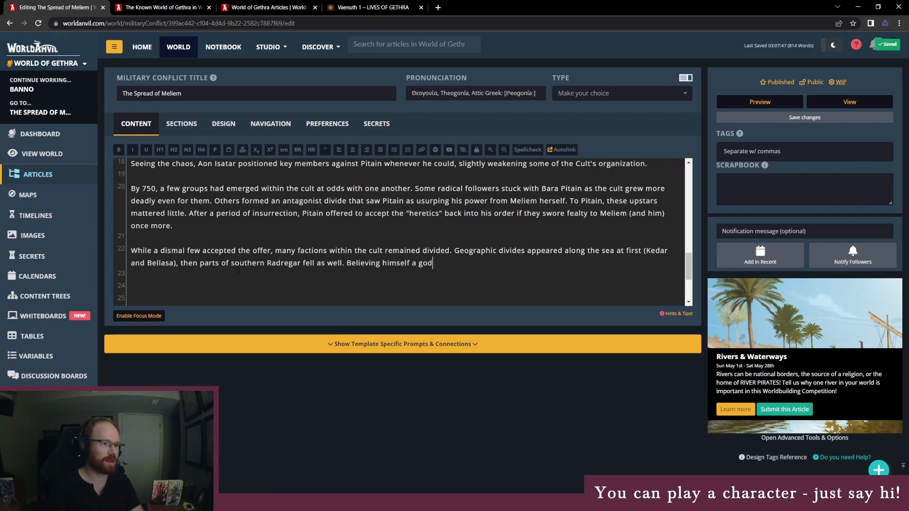
type(", Pitain ab")
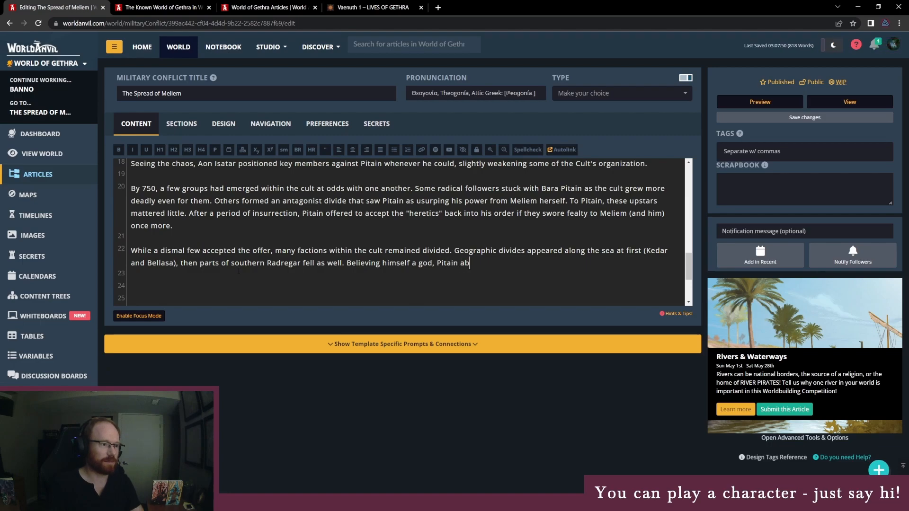
type("andoned even the healing")
type("s of")
key("BackSpace")
key("BackSpace")
key("BackSpace")
key("BackSpace")
type("es")
key("BackSpace")
key("BackSpace")
key("BackSpace")
type("ers of ")
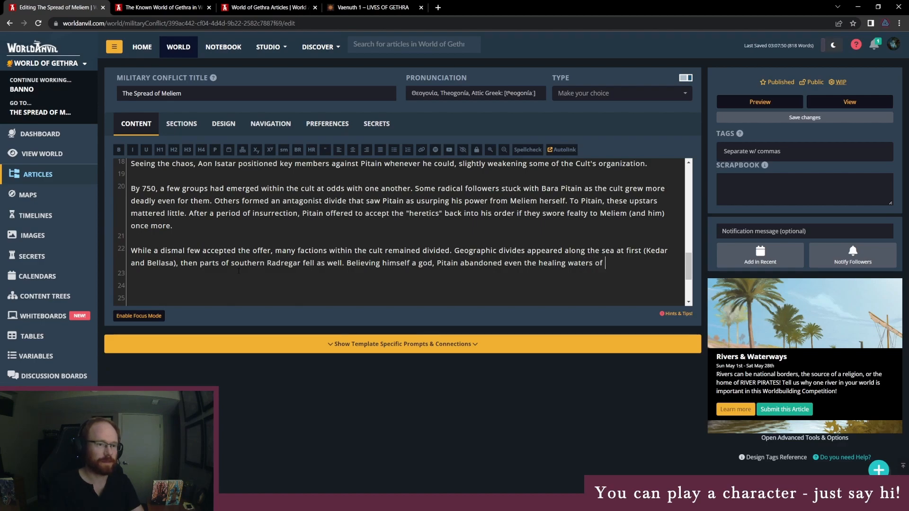
type("Maga and returned t")
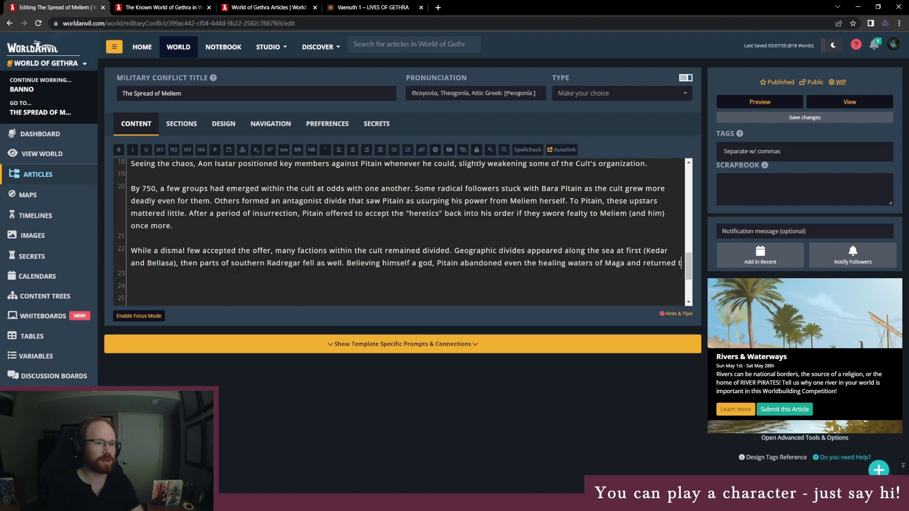
type("o his familiar heartland")
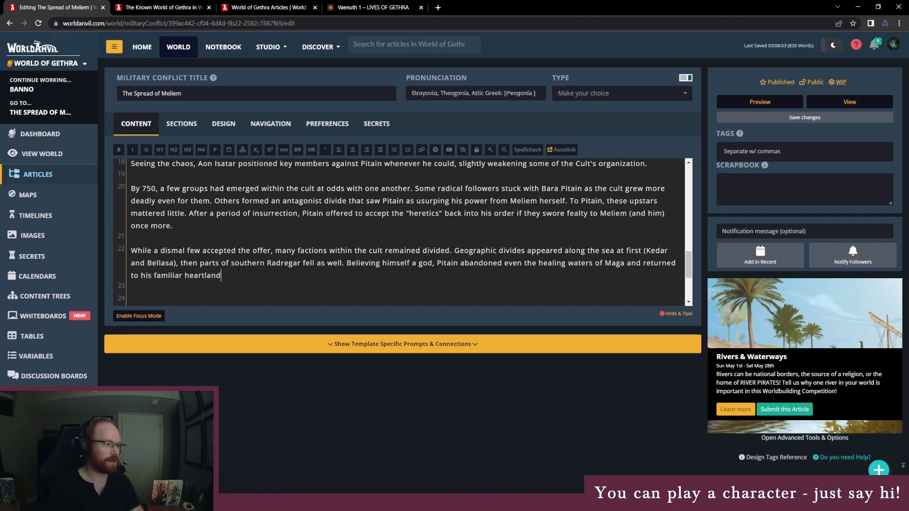
type(" near Ith.")
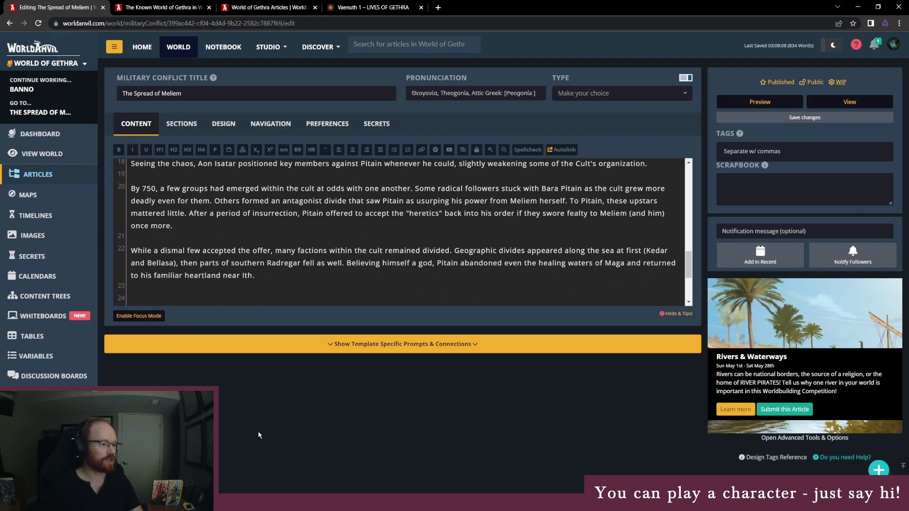
Switch to Aeon Timeline, open Gethra Timeline, and examine the Cult of Meliem events and neighbouring entries for the late 700s.
left_click(274, 501)
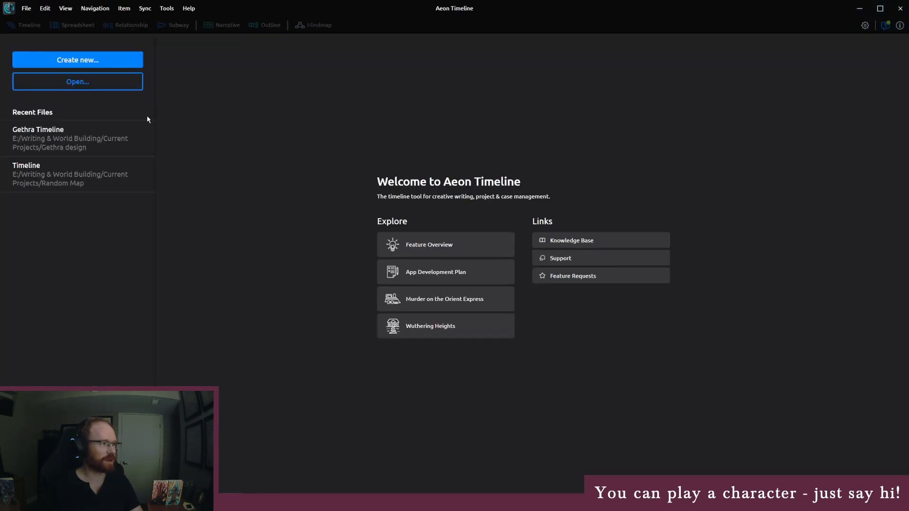
left_click(138, 135)
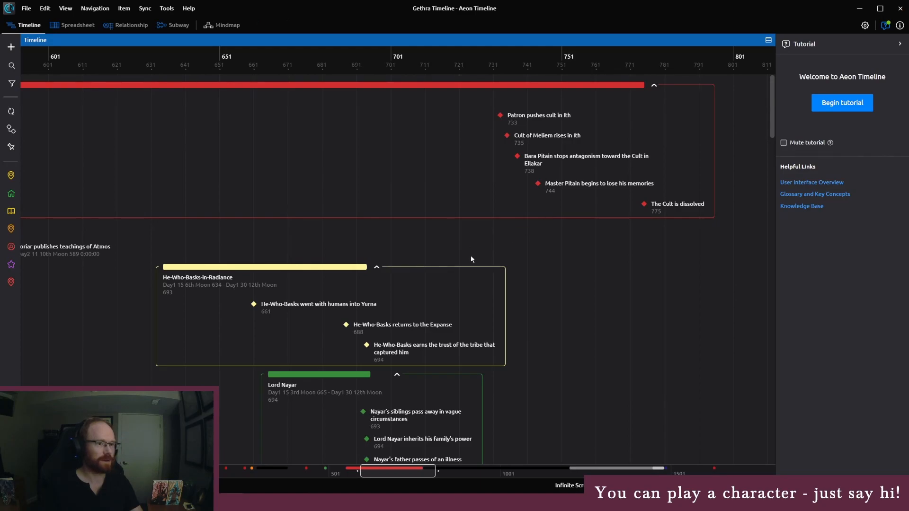
left_click(605, 187)
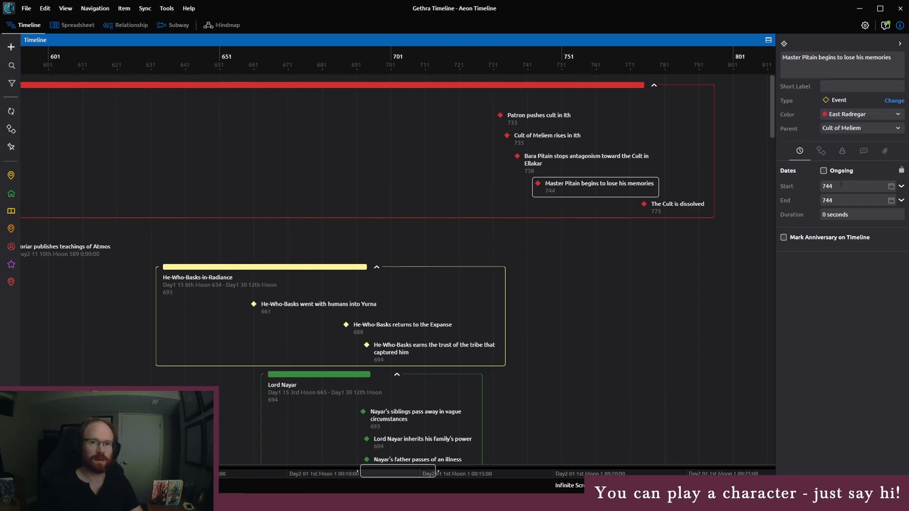
left_click(842, 151)
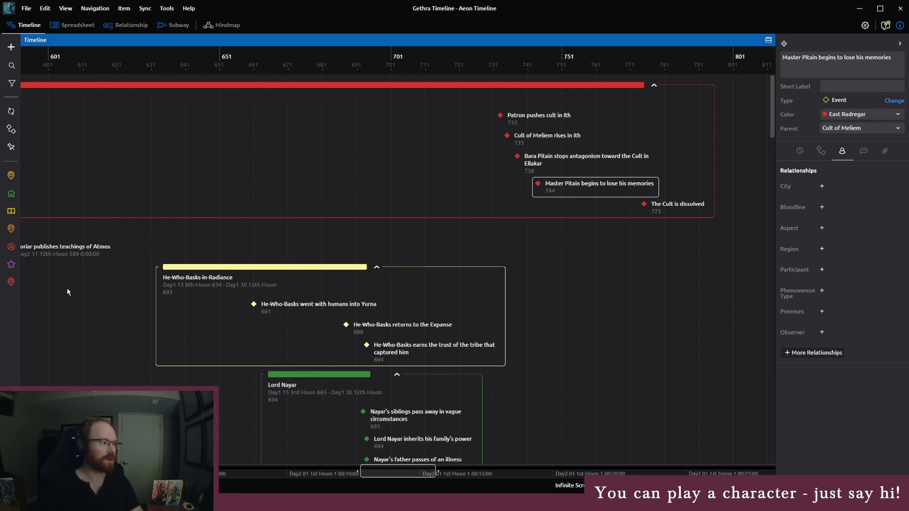
mouse_move(427, 471)
left_mouse_down()
mouse_move(406, 469)
mouse_move(436, 470)
left_mouse_up()
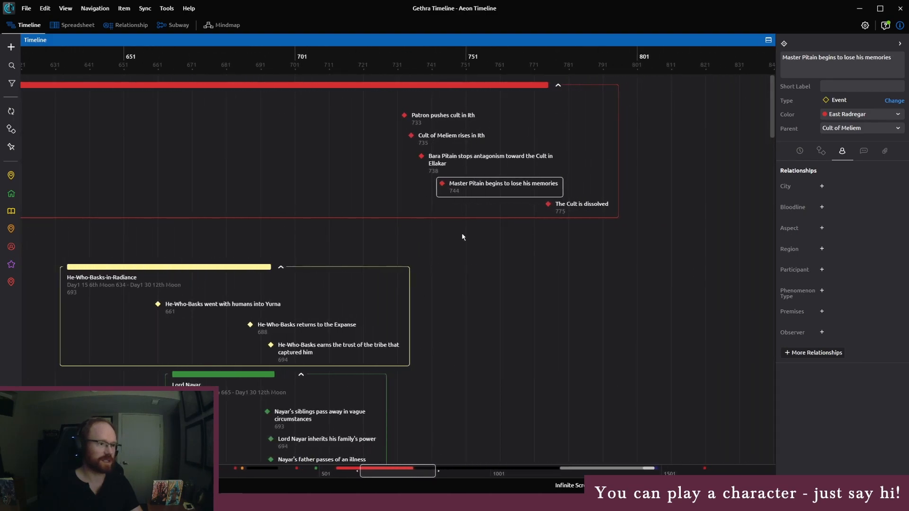
scroll(463, 236, "down", 5)
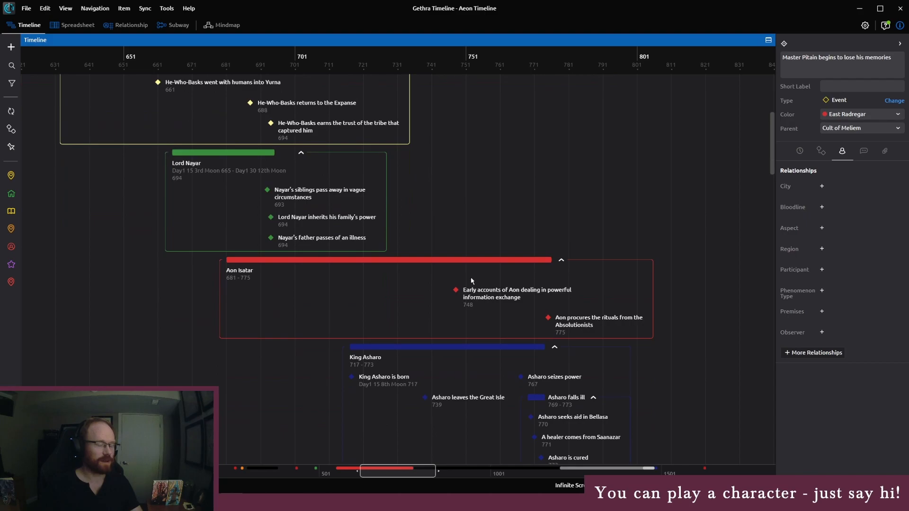
scroll(471, 283, "up", 5)
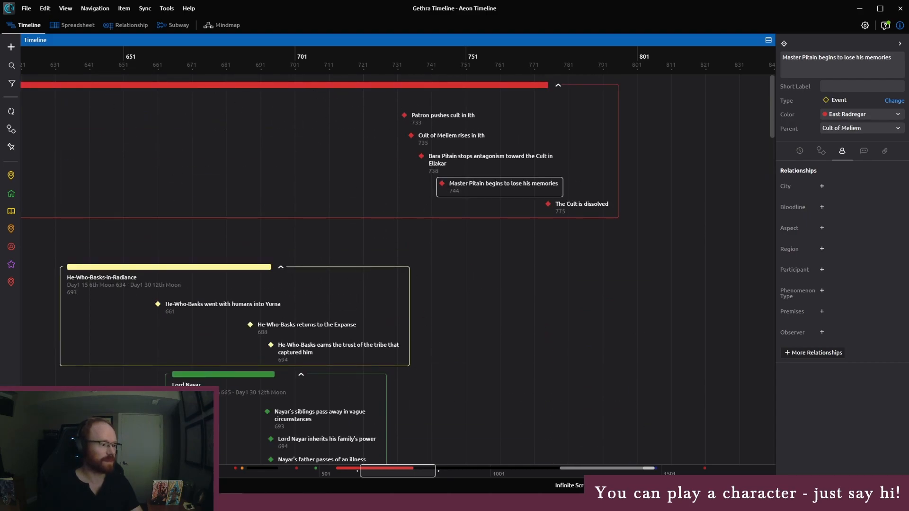
Go back to World Anvil, search the articles for "pitain", and view the Bara Pitain article.
key("alt+Tab")
scroll(173, 251, "up", 4)
scroll(174, 251, "down", 5)
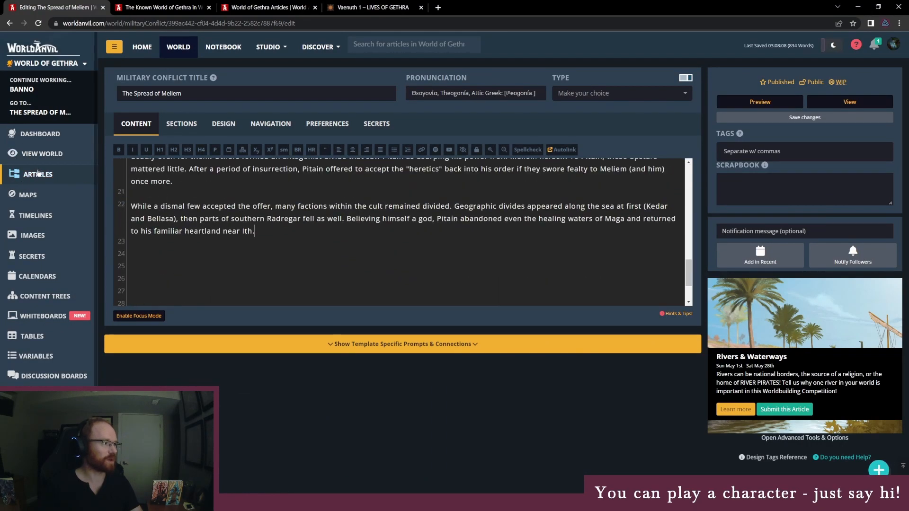
left_click(265, 7)
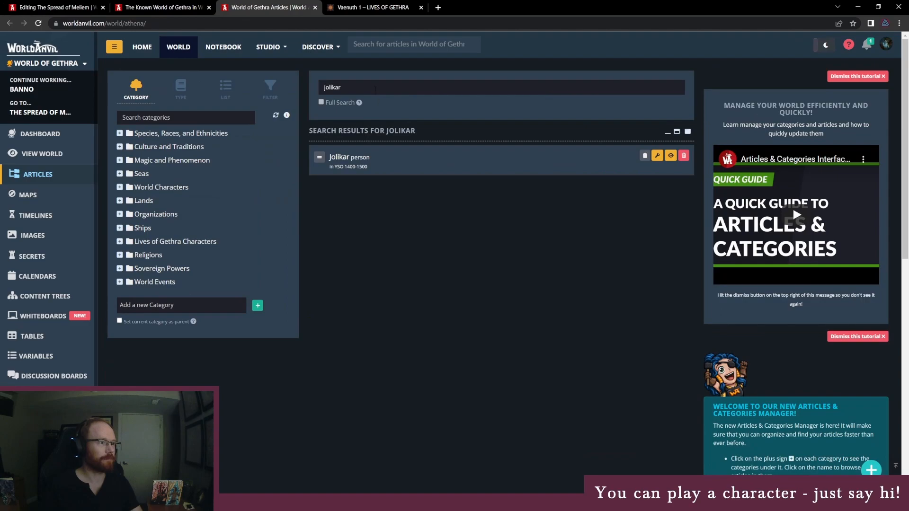
key("ctrl+a")
type("pitain")
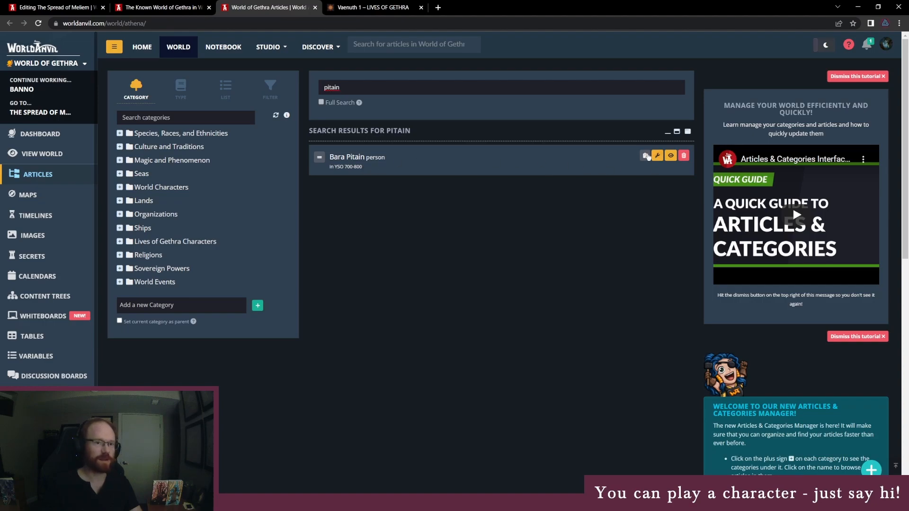
left_click(670, 156)
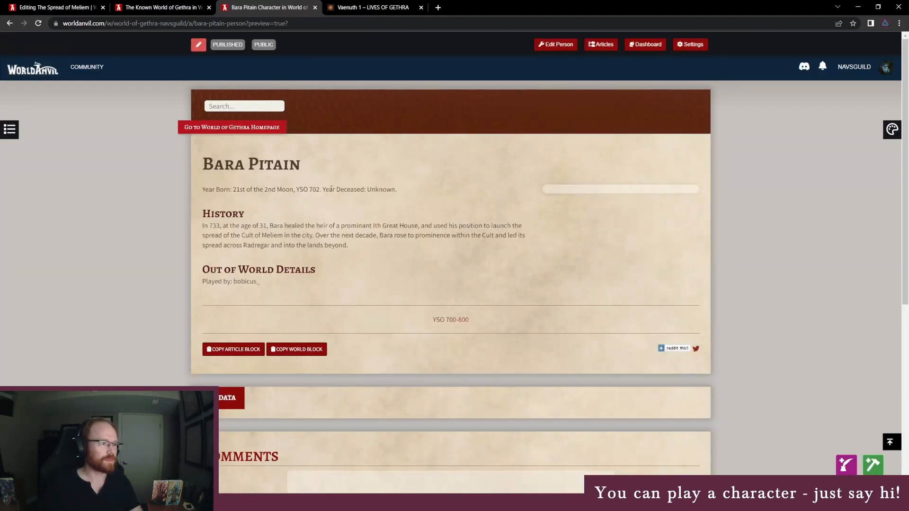
Compare Bara Pitain's birth date and history with the closing paragraphs of The Spread of Meliem.
left_click(129, 4)
left_click(250, 6)
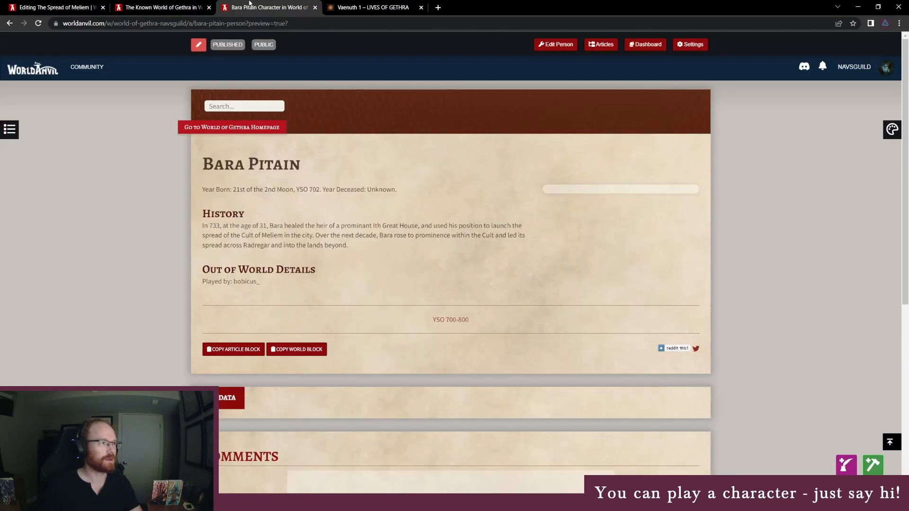
left_click(68, 4)
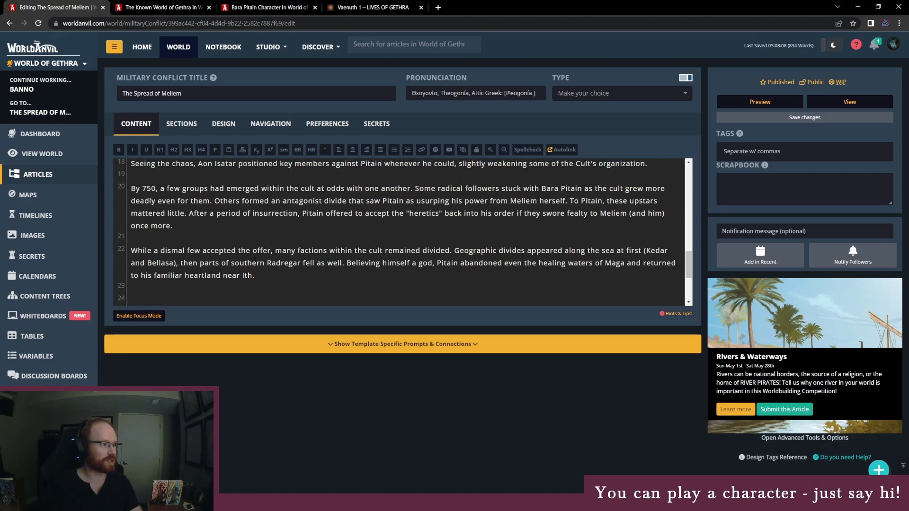
left_click(265, 7)
left_click(61, 7)
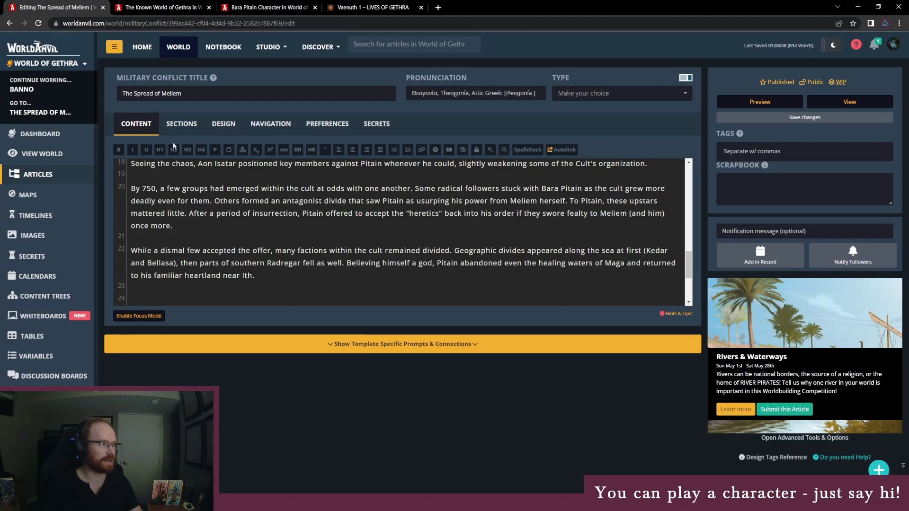
scroll(270, 230, "down", 1)
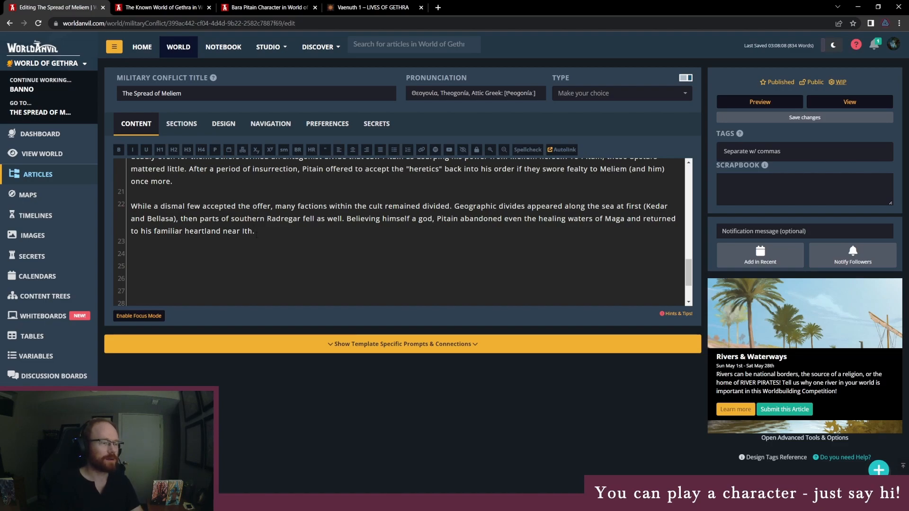
Switch to OneNote and add a note asking "How does the cult fair ruling a smaller area?" with option "1: Consolidated power".
key("alt+Tab")
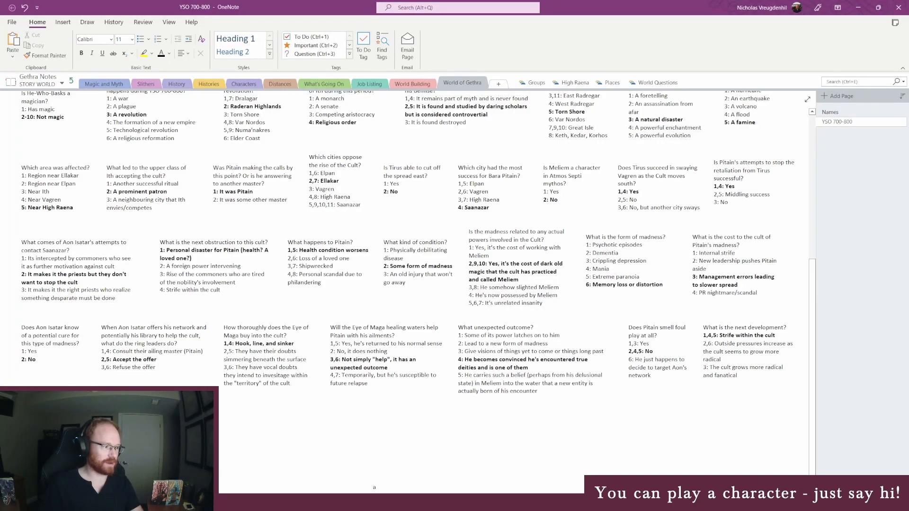
left_click(220, 412)
type("the")
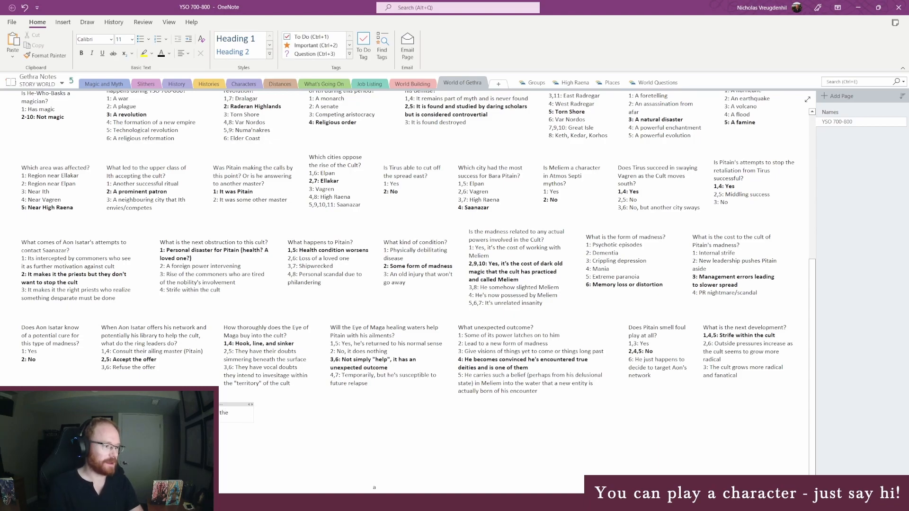
type(" cult fair ruling only in")
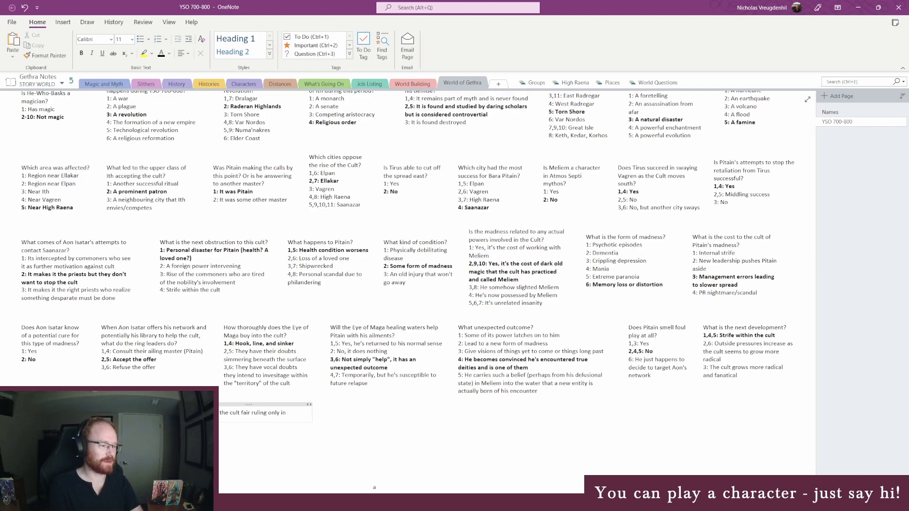
key("BackSpace")
key("BackSpace")
key("BackSpace")
key("BackSpace")
key("BackSpace")
key("BackSpace")
key("BackSpace")
type("a smaller aea")
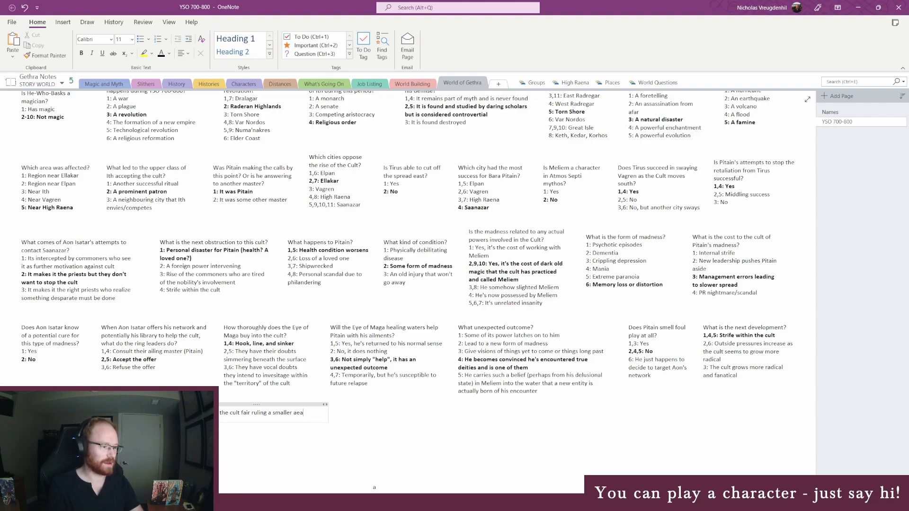
key("BackSpace")
key("BackSpace")
type("rea? ")
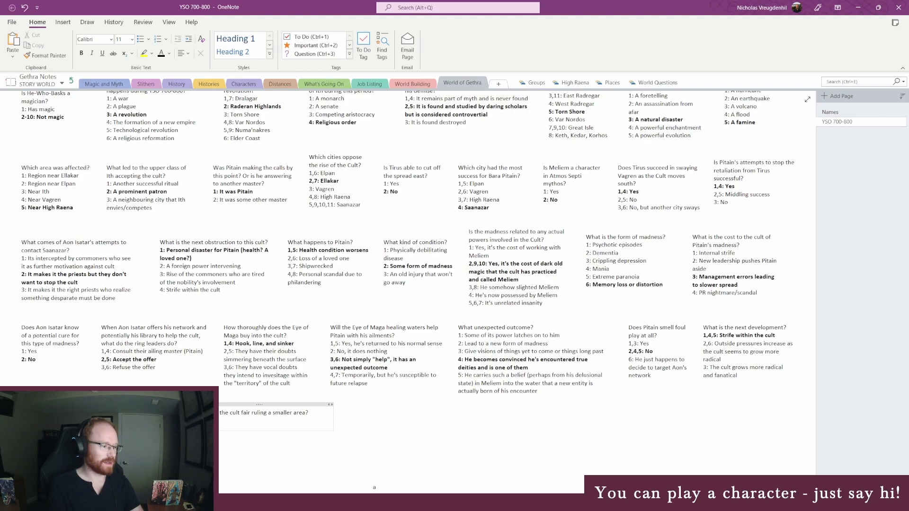
type("dated power")
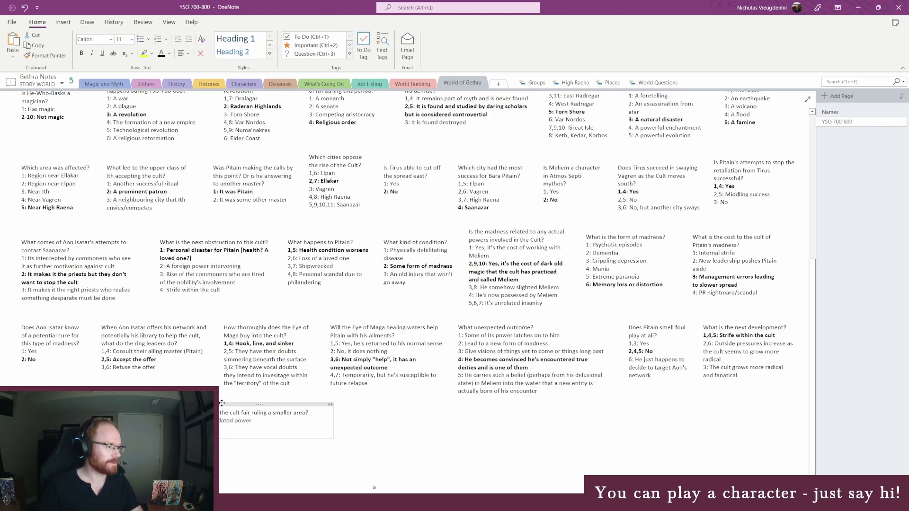
Place the smaller-area question beside the "How do the followers of Meliem respond to this?" note and move the stray "a" note lower.
left_click_drag(216, 404, 162, 395)
left_click(171, 418)
scroll(189, 426, "down", 1)
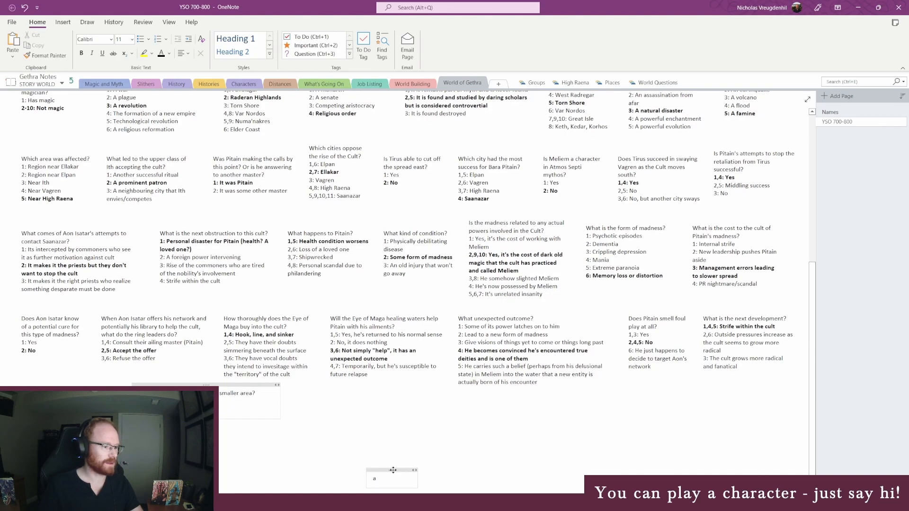
left_click(393, 470)
left_click_drag(392, 467, 390, 482)
left_click(280, 402)
scroll(279, 400, "up", 1)
left_click(146, 321)
scroll(208, 332, "up", 1)
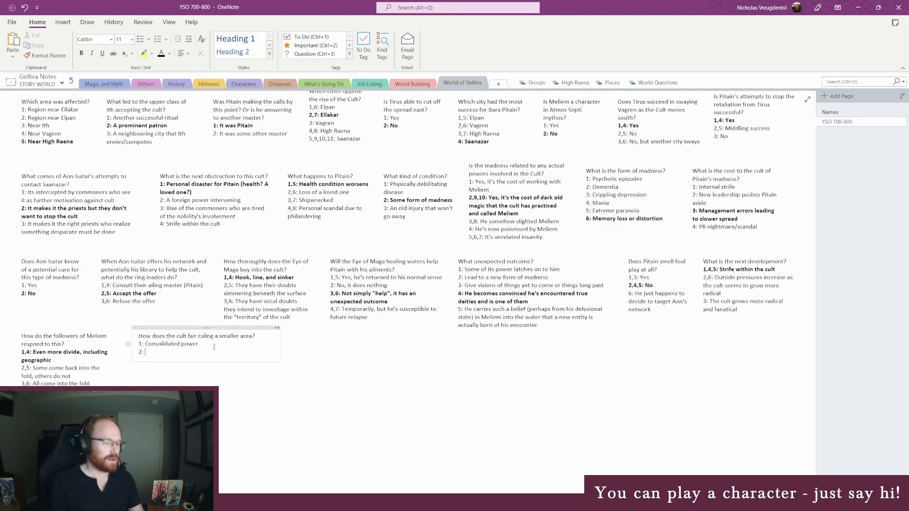
Add options "2: Foreign pilgrimages bring other influence as well" and "3: A newcomer shows a powerful ritual" to the smaller-area question.
type("Foreign pilgrimages")
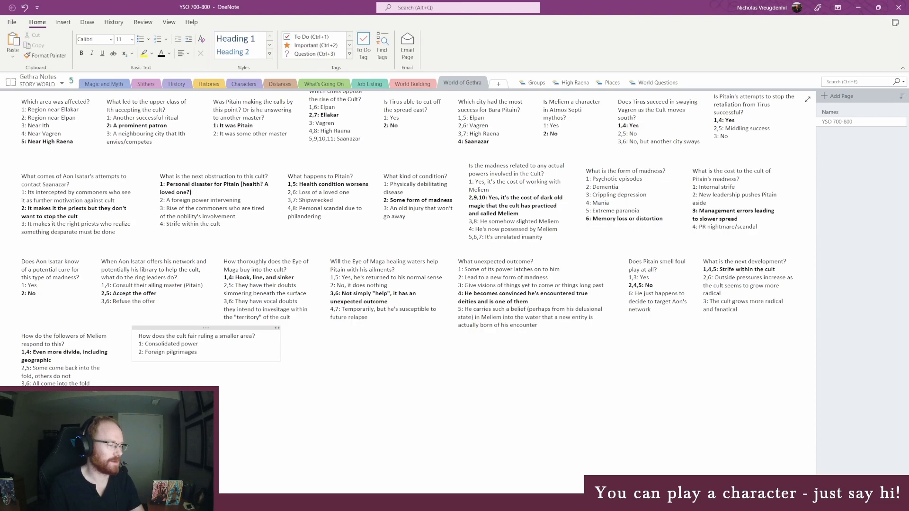
type(" bring other ")
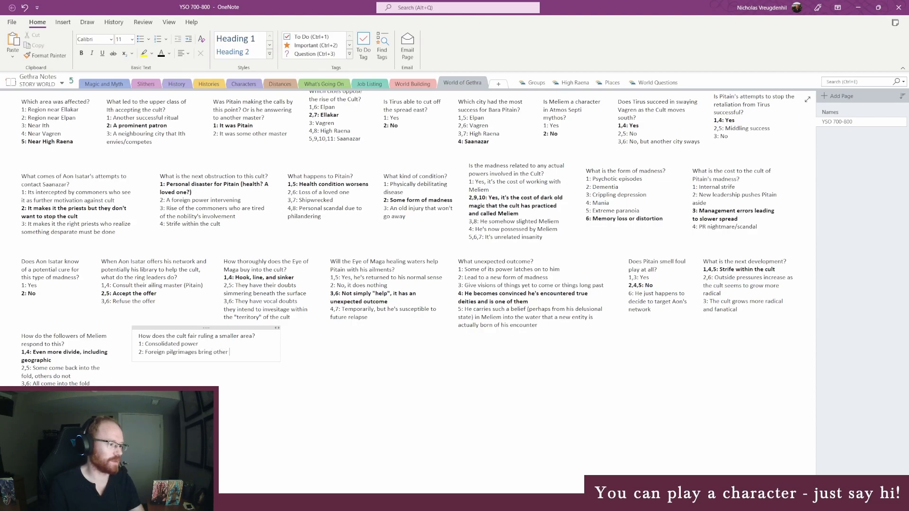
type("influence as well")
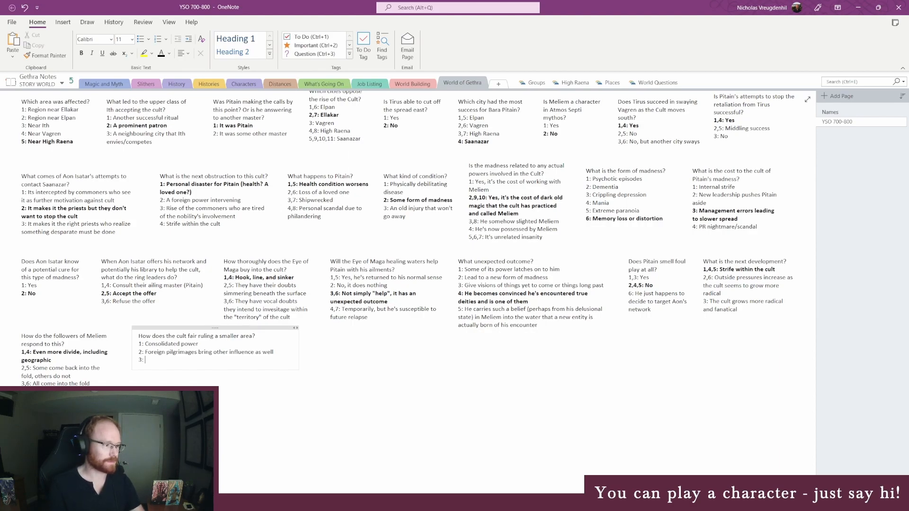
type("newcomer shows a powerful ritual")
key("Return")
type("3")
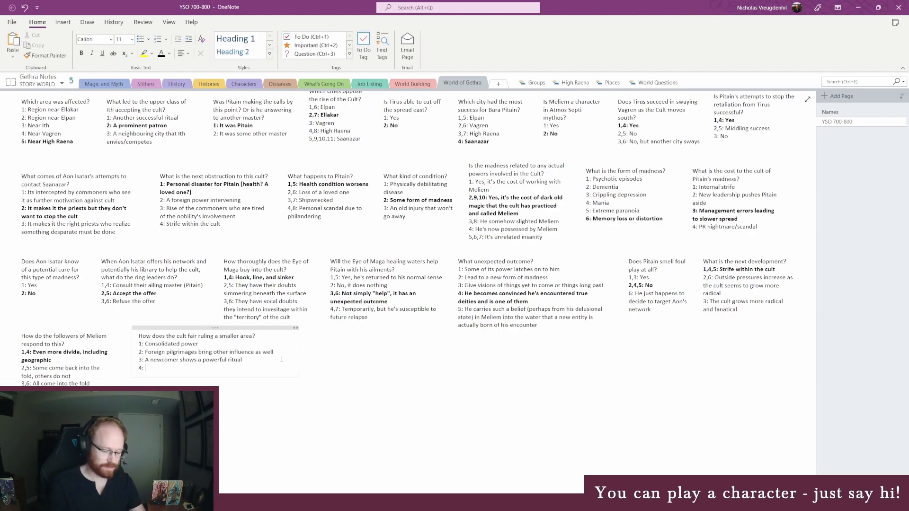
Add option "4: Antagonism from the other branches of the religion" and narrow the smaller-area note so that line wraps.
type("ntagonism f")
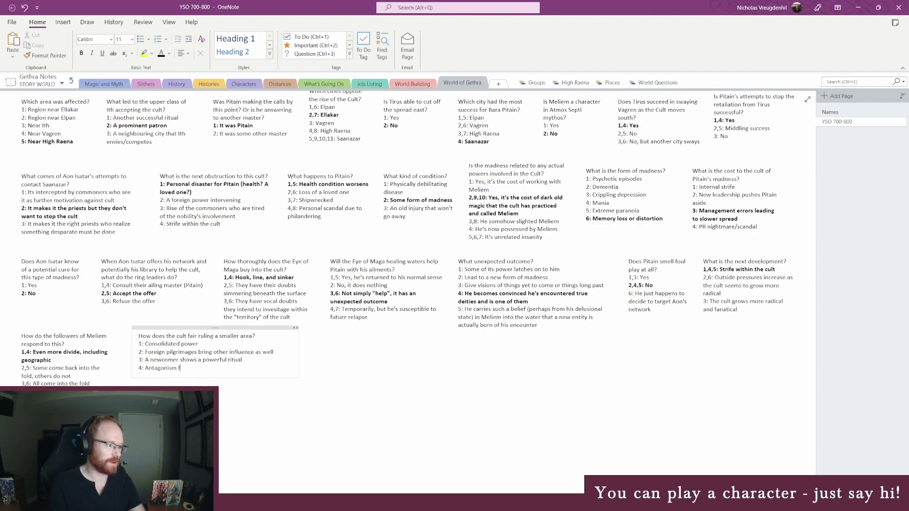
type("rom the other branches of the ")
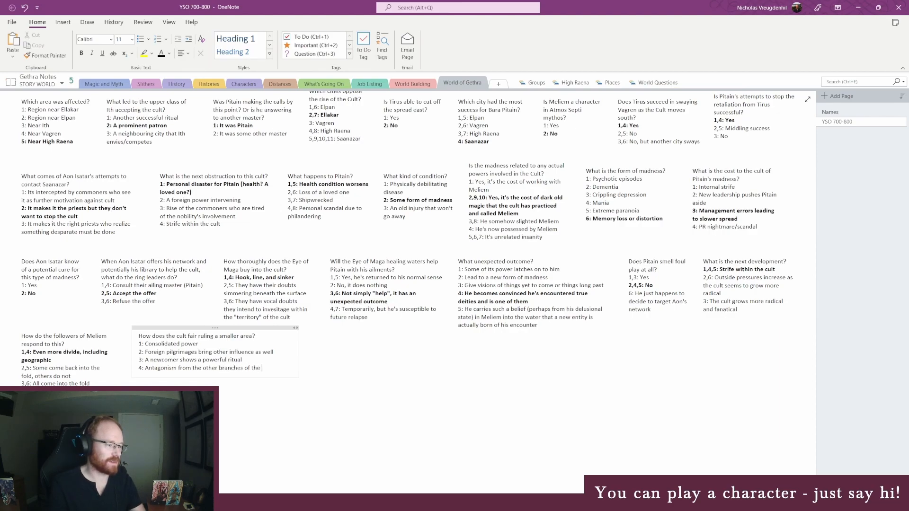
type("religion")
key("Return")
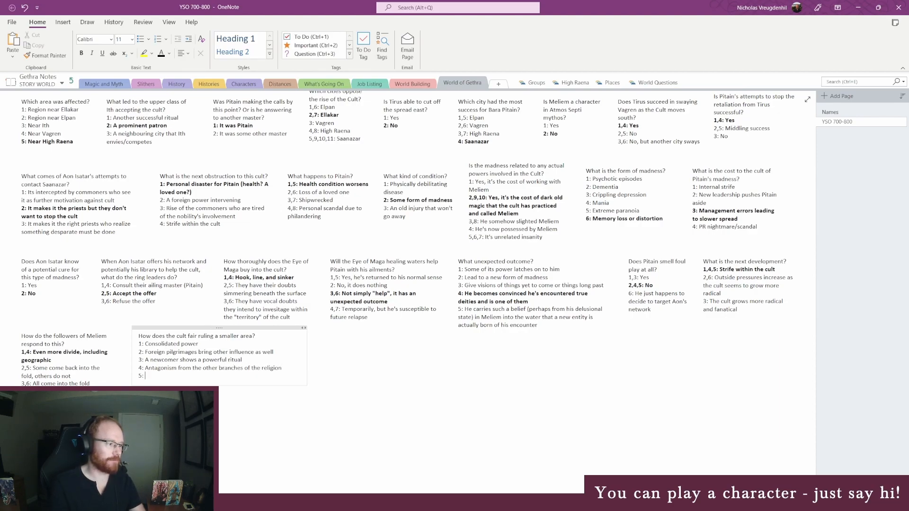
left_click_drag(306, 356, 281, 372)
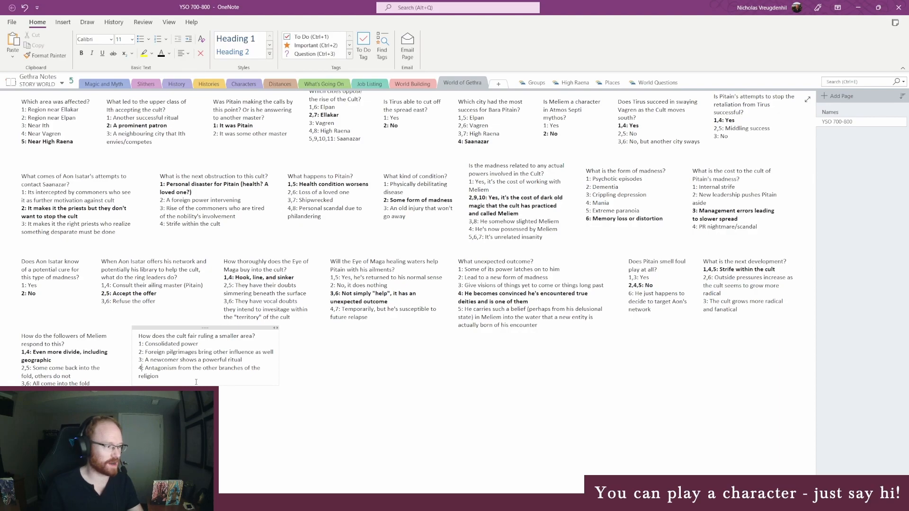
Roll a four-sided die in Google's dice roller, then bold option "3: A newcomer shows a powerful ritual" back in OneNote.
key("alt+Tab")
left_click(437, 171)
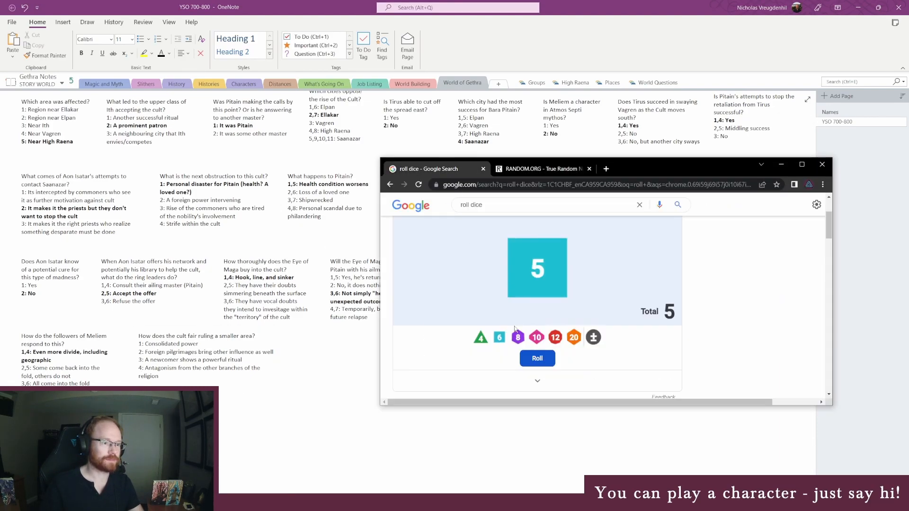
left_click(480, 337)
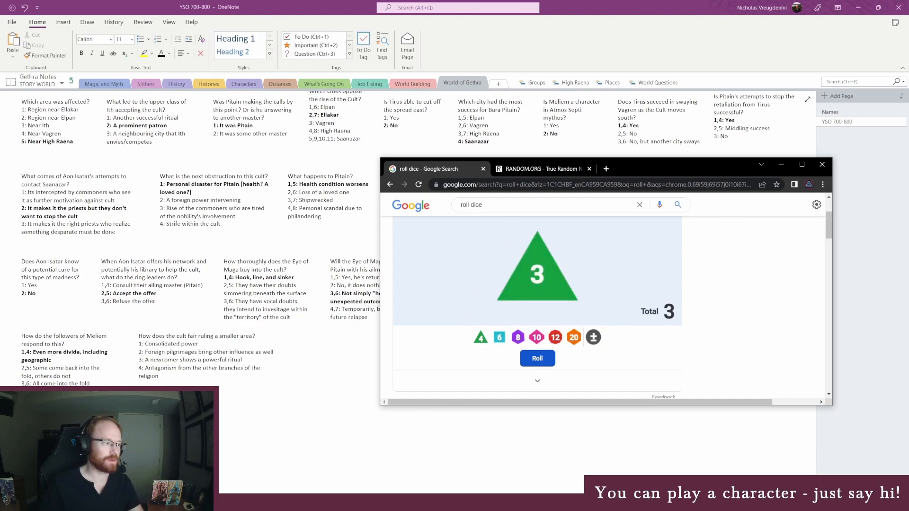
key("alt+Tab")
left_click(128, 360)
key("ctrl+b")
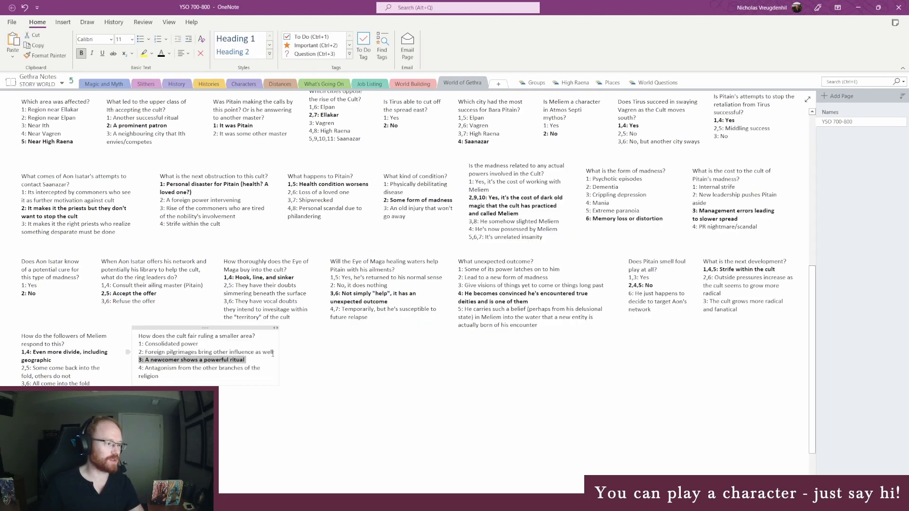
Add a new note asking "Who is the newcomer?" with option "1: A member of another religion".
left_click(300, 346)
type("What")
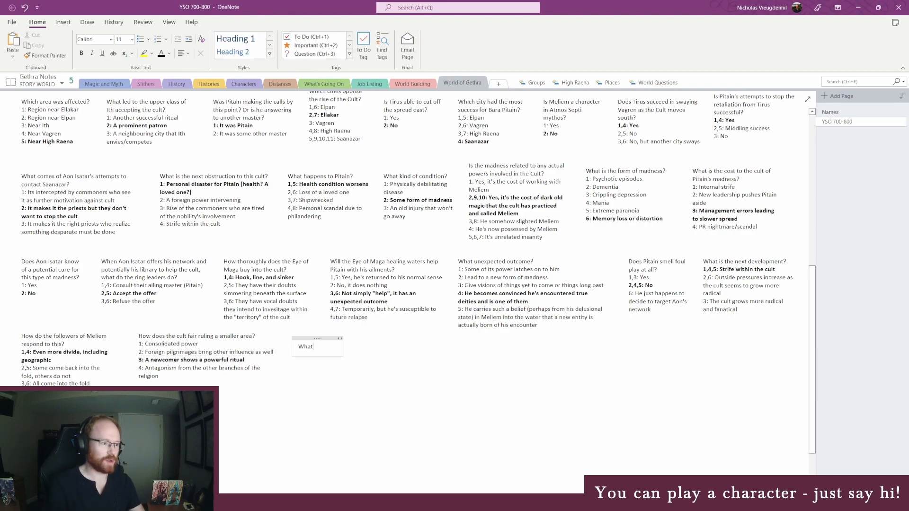
key("BackSpace")
key("BackSpace")
key("BackSpace")
type("o is the newcomer?")
key("Return")
type("1: A member o")
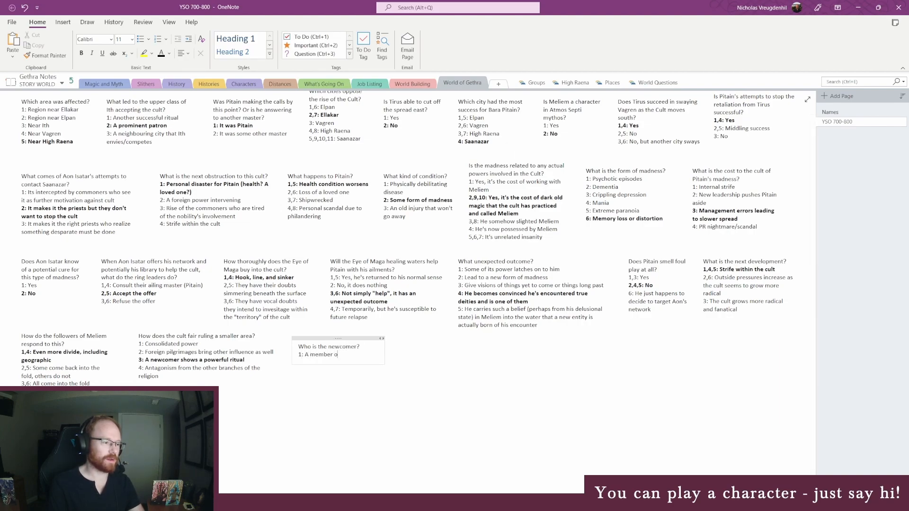
type("f another e")
type("eligion")
Add option "2: A powerful magician, bordering deity" to the newcomer question and start a third option line.
type("2: A powerful ")
type("magician, bro")
key("BackSpace")
key("BackSpace")
type("ordering deity")
key("Return")
type("3:")
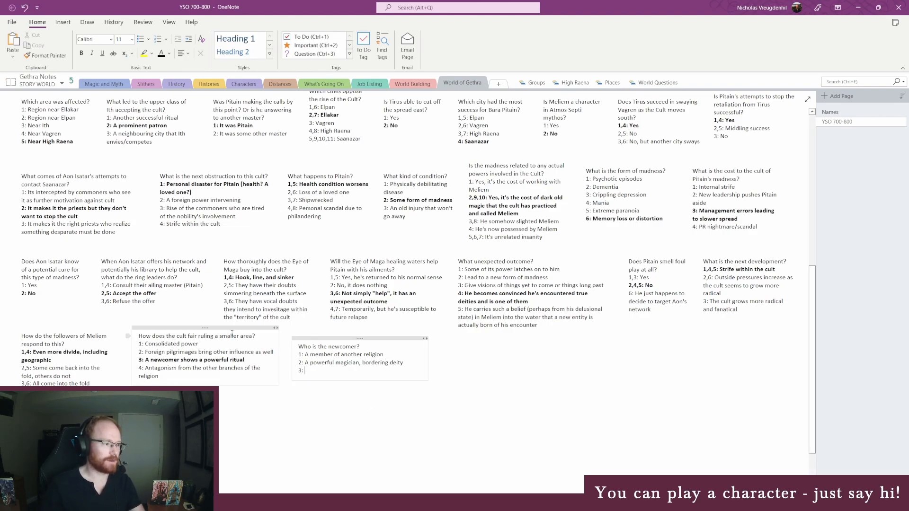
Narrow the smaller-area note further and align the newcomer note directly beside it.
left_click_drag(278, 347, 260, 343)
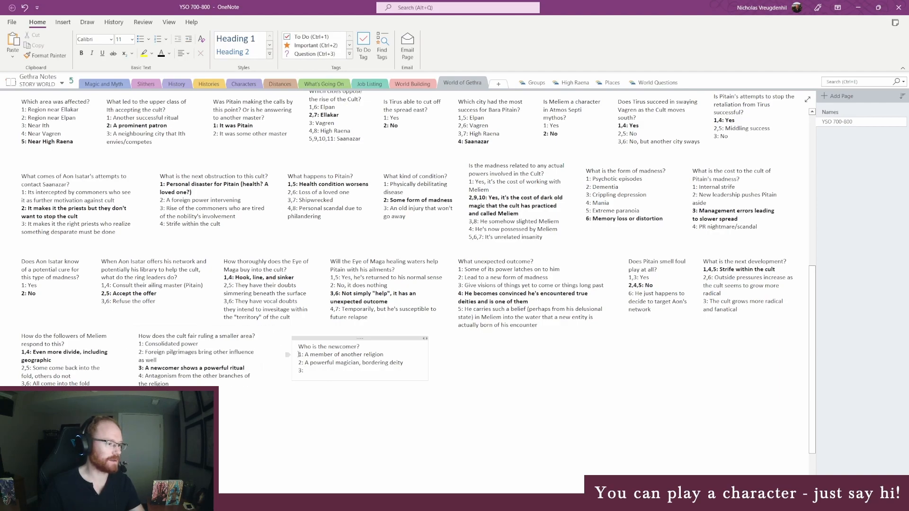
left_click_drag(320, 337, 298, 327)
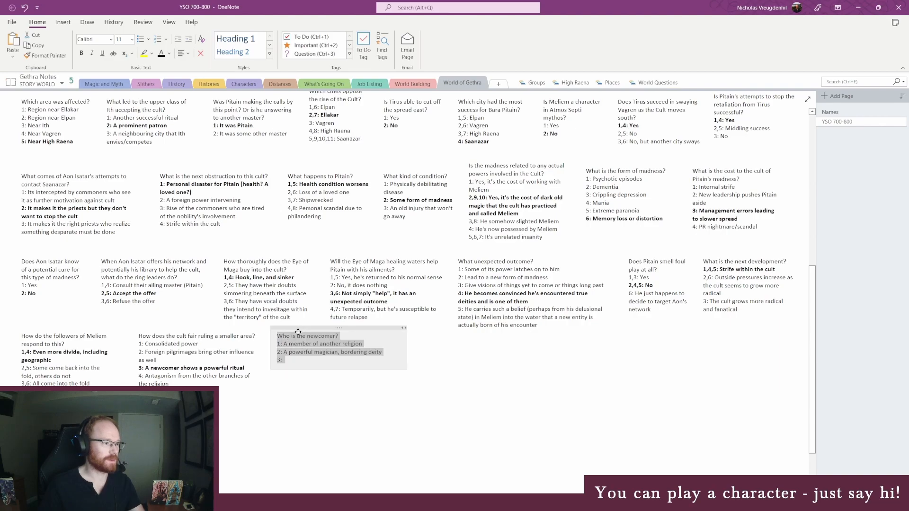
left_click(320, 365)
left_click(318, 365)
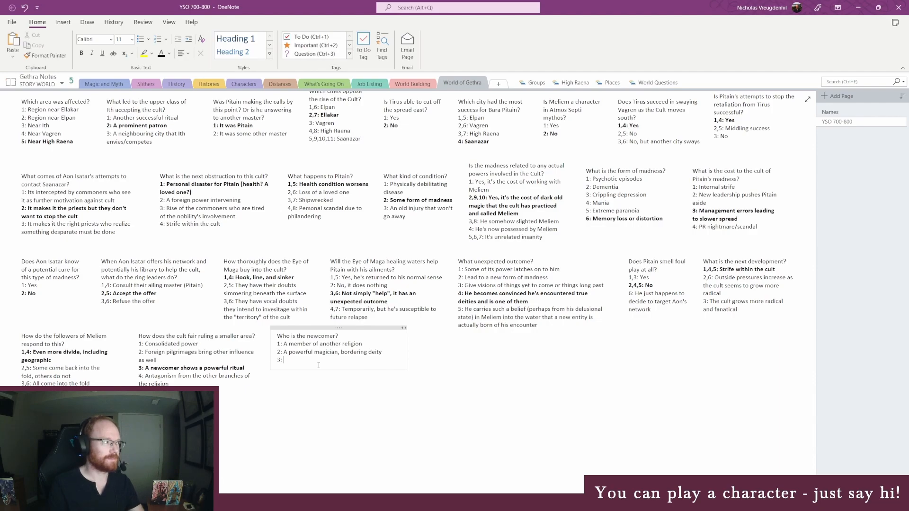
Enter options "3: A foreign ruler" and "4: Pitain himself discovers the ritual" under the newcomer question.
type("A foreign ruler")
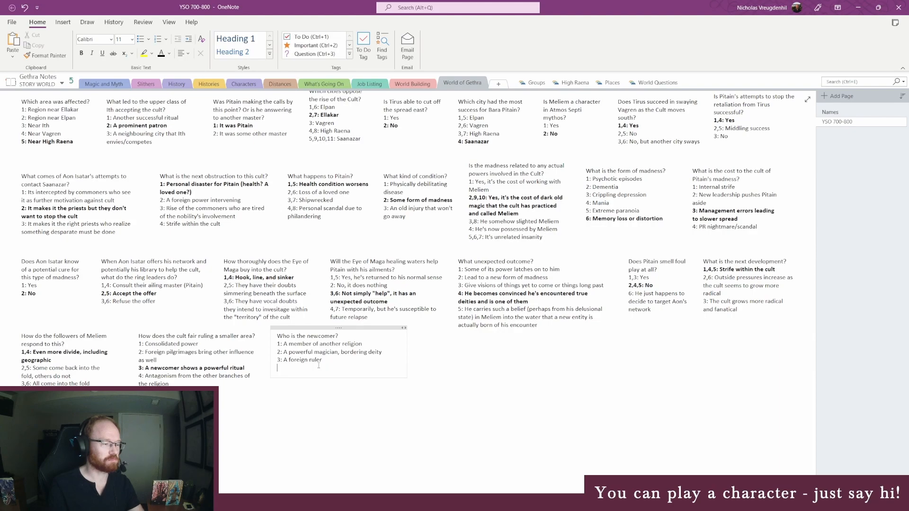
type("5")
key("BackSpace")
type("4: A")
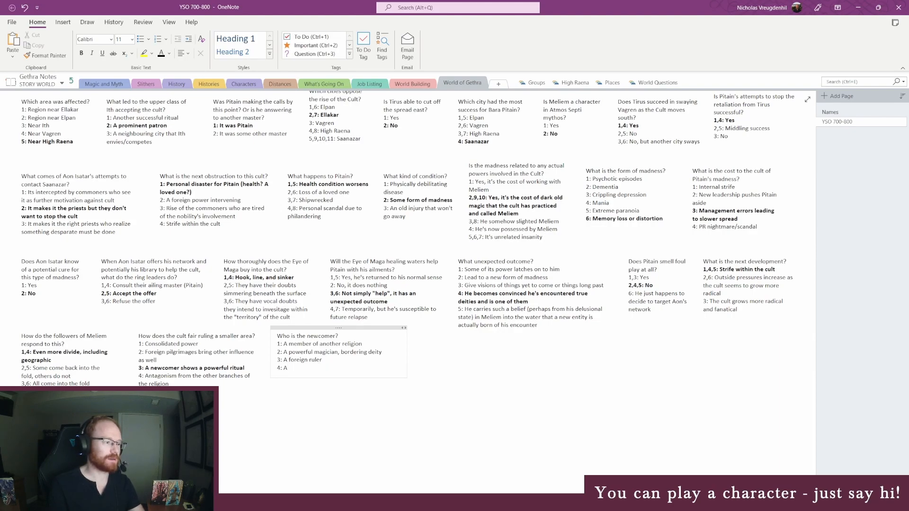
key("BackSpace")
type("P")
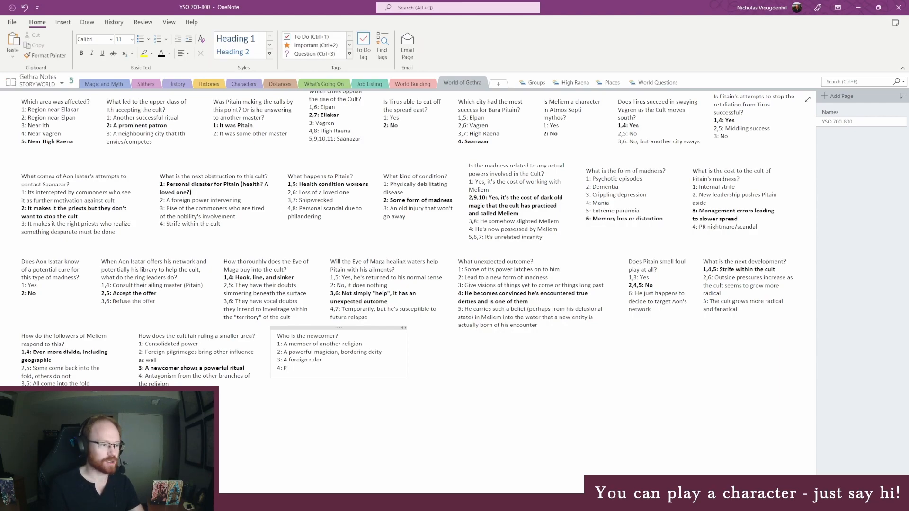
type("itain himself")
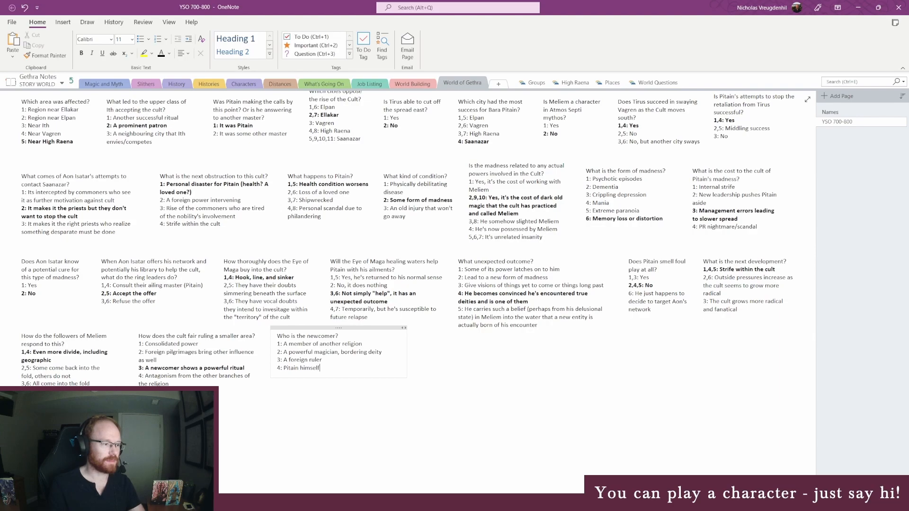
type(" discovers the ritual")
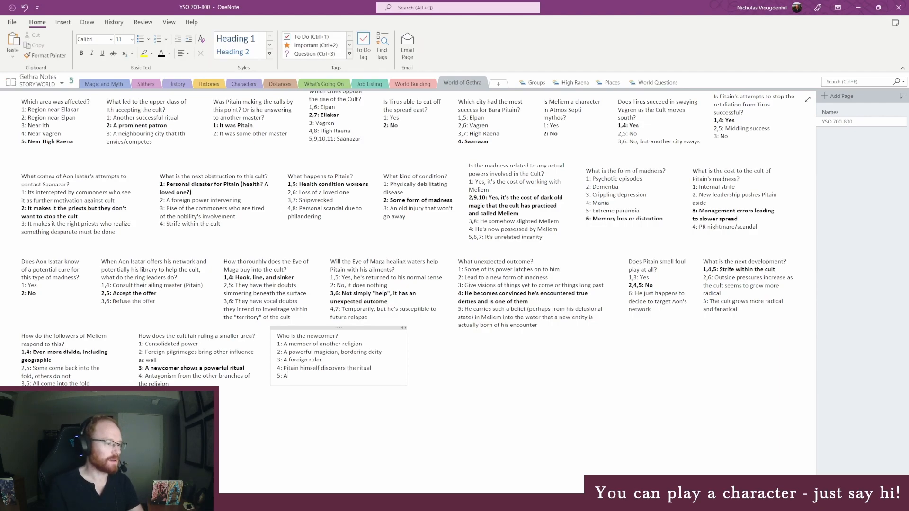
Enter options "5: A prior enemy from within the cult itself" and "6: Aon Isatar" under the newcomer question.
type("rior enem")
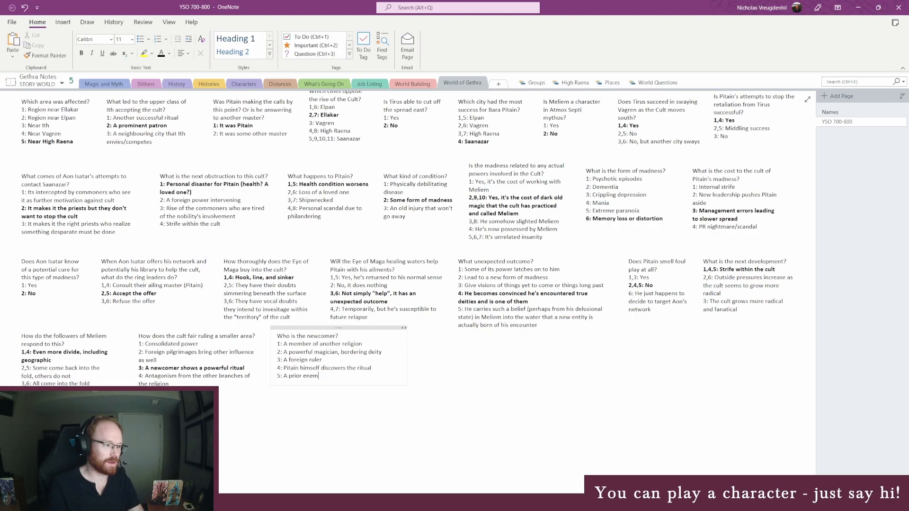
type("y from within the cult is")
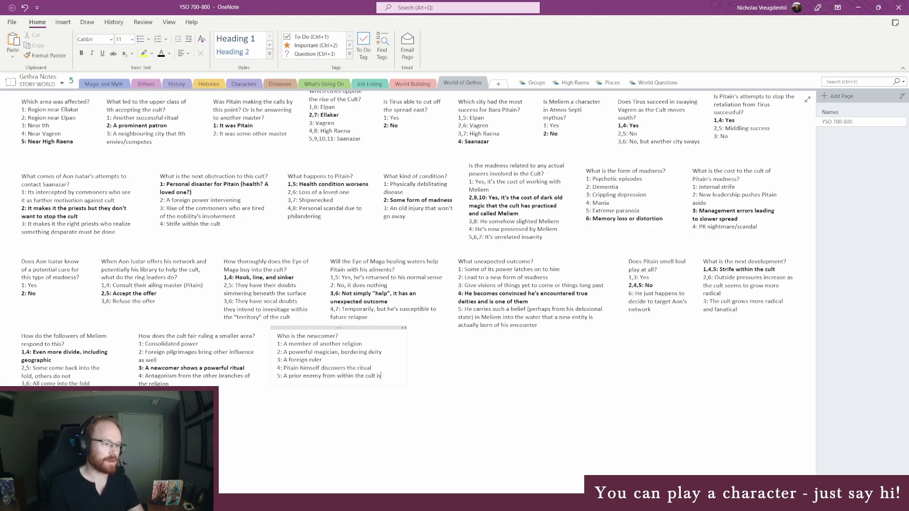
key("BackSpace")
type("tself")
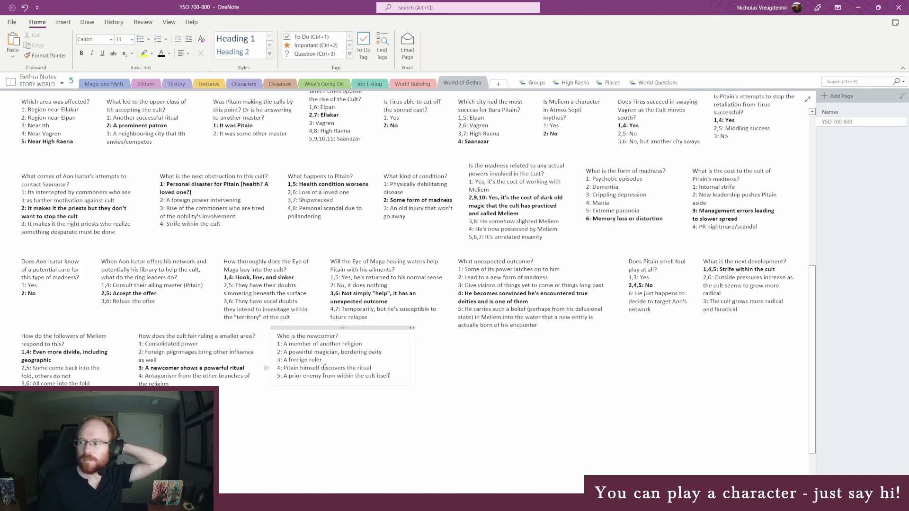
key("Return")
type("6:")
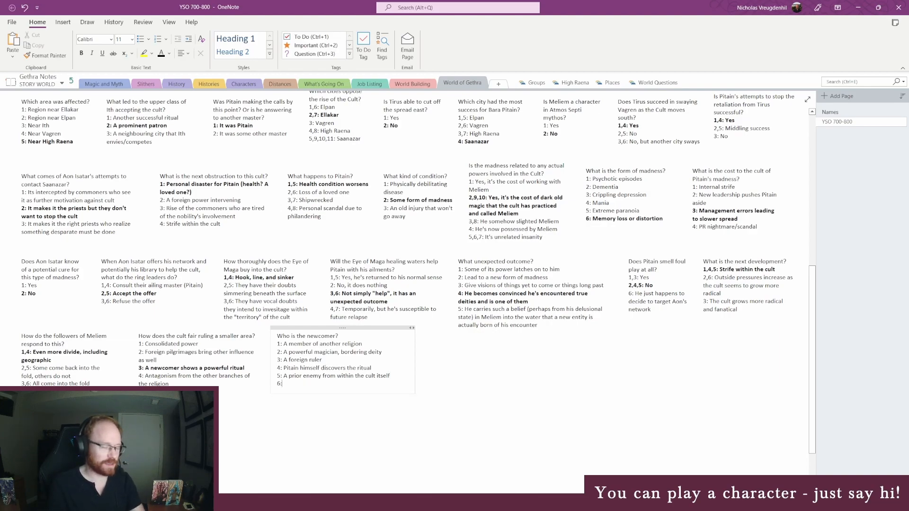
type(" Aon Isatar")
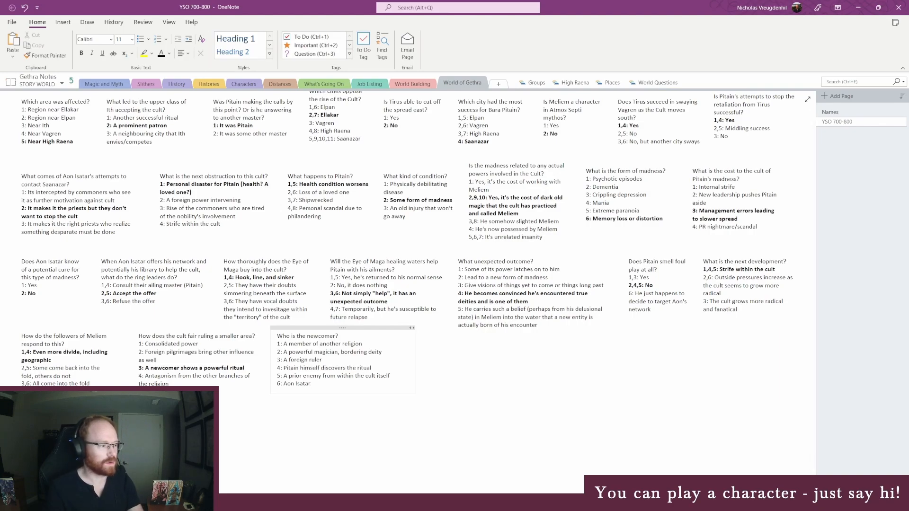
Add 7 as a second roll number for the newcomer option "A member of another religion".
key("Home")
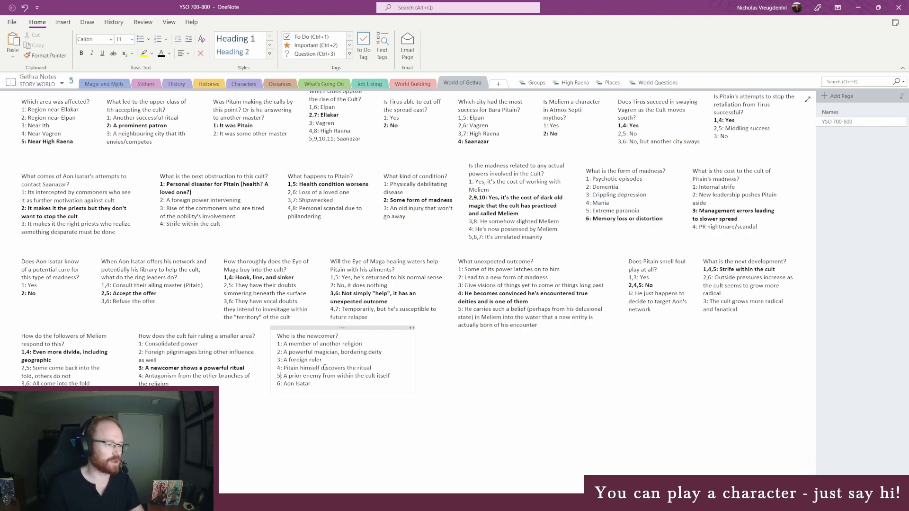
type(",")
type("7")
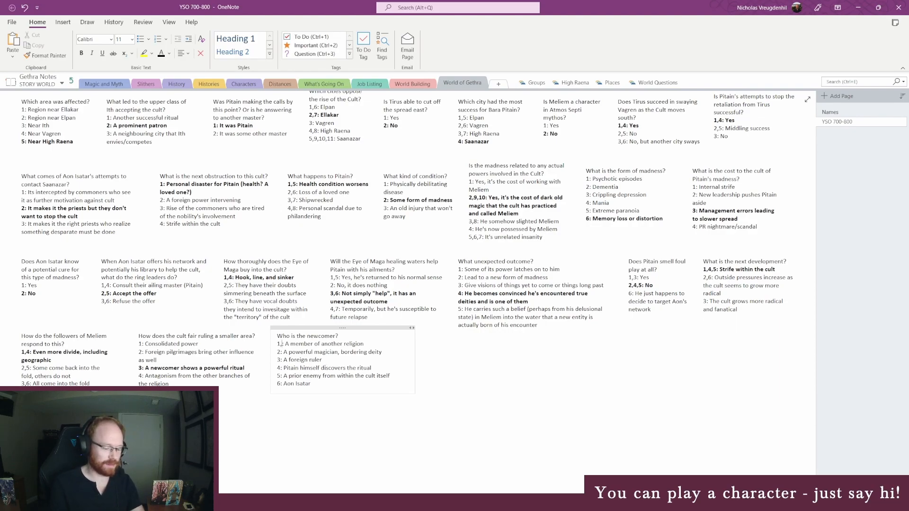
key("Down")
type(",8")
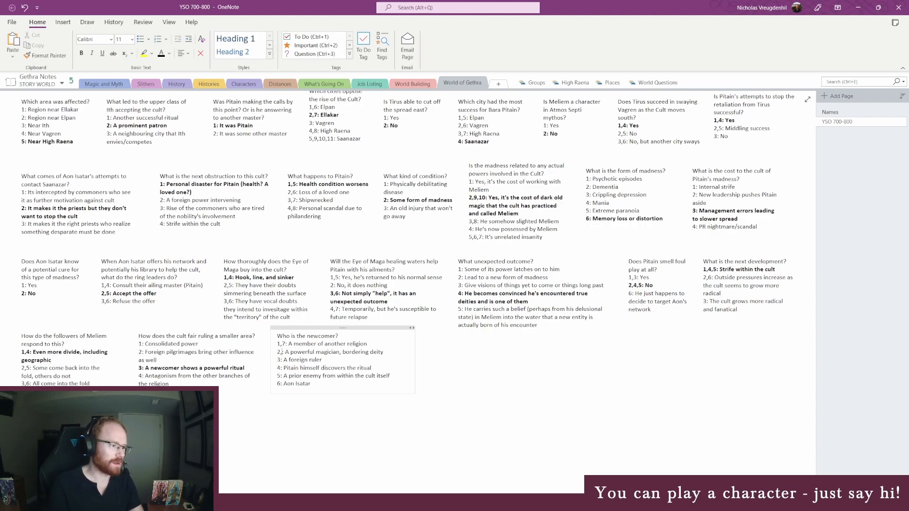
key("BackSpace")
key("BackSpace")
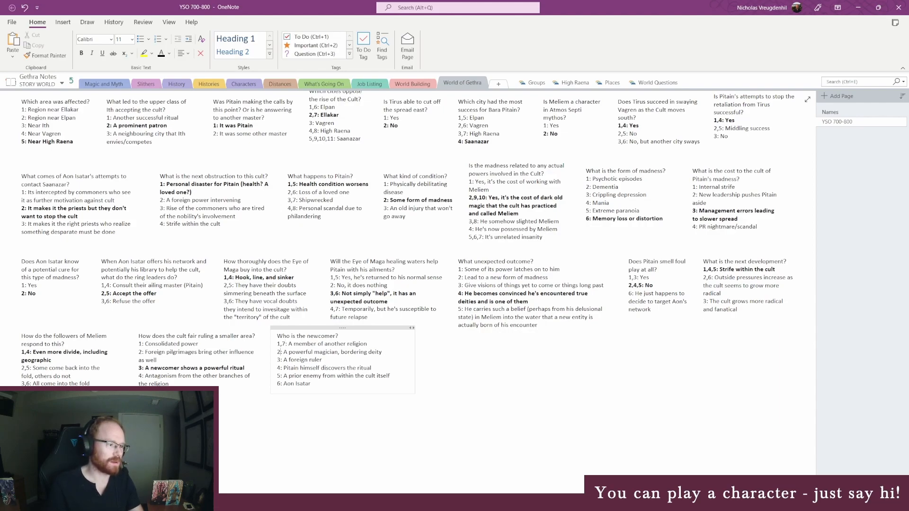
Add a comma after the foreign ruler option's 3 and reword option 2 as "A powerful magician, bordering on deity".
key("Down")
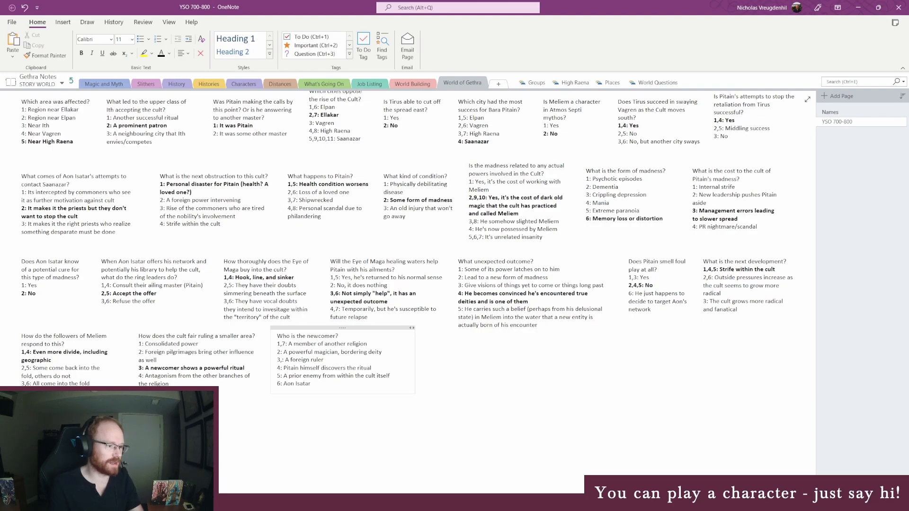
type(",")
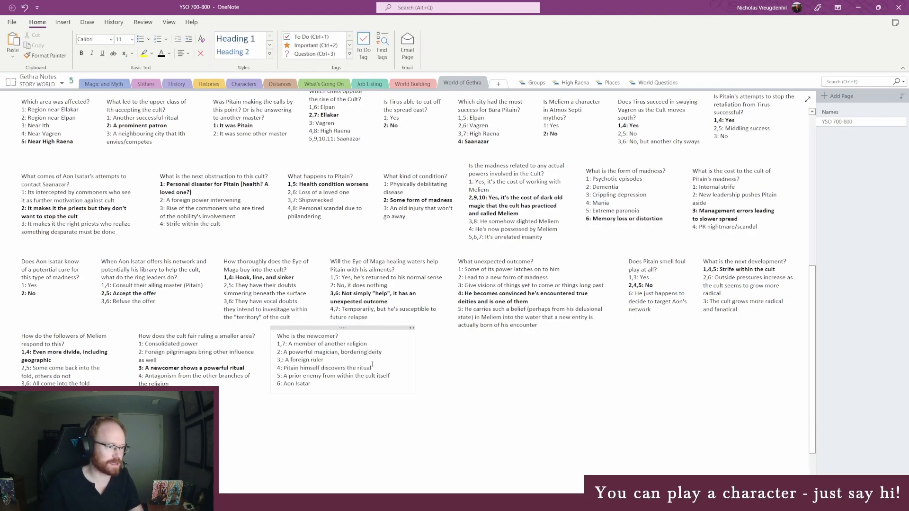
left_click(367, 351)
type("on")
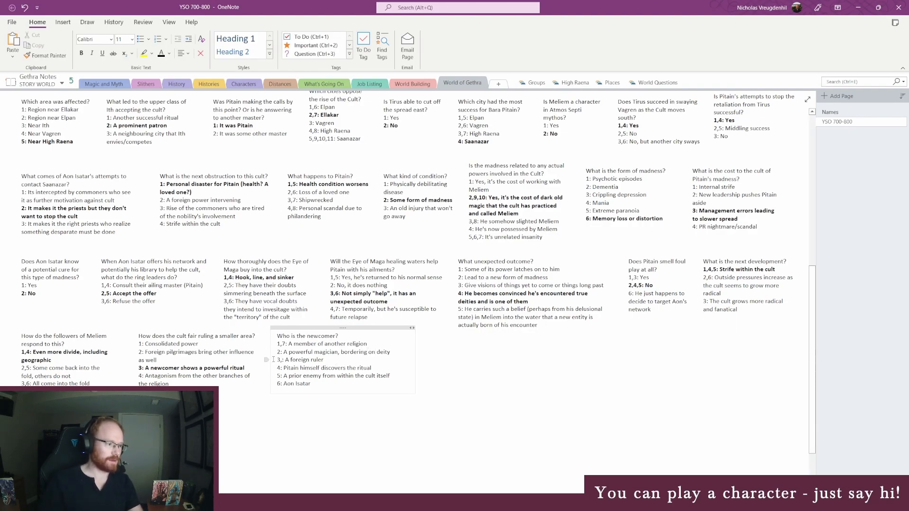
Number the foreign ruler option 3,8, the Pitain ritual option 4,9 and the prior enemy option 5,10.
left_click(281, 359)
type("8")
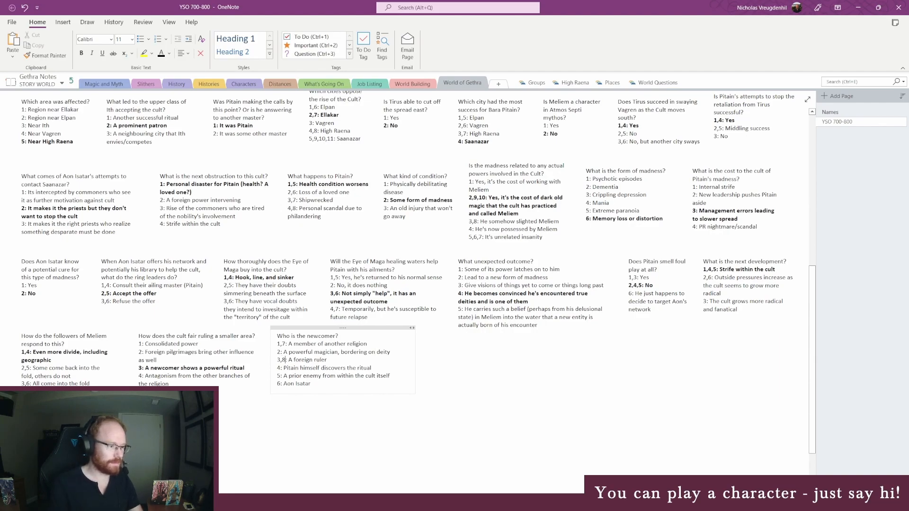
type(",9")
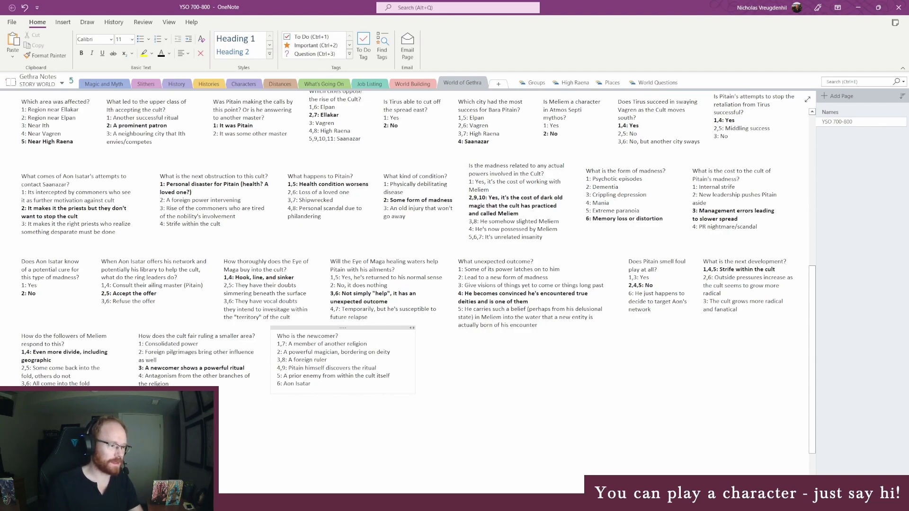
left_click(280, 375)
type(",10")
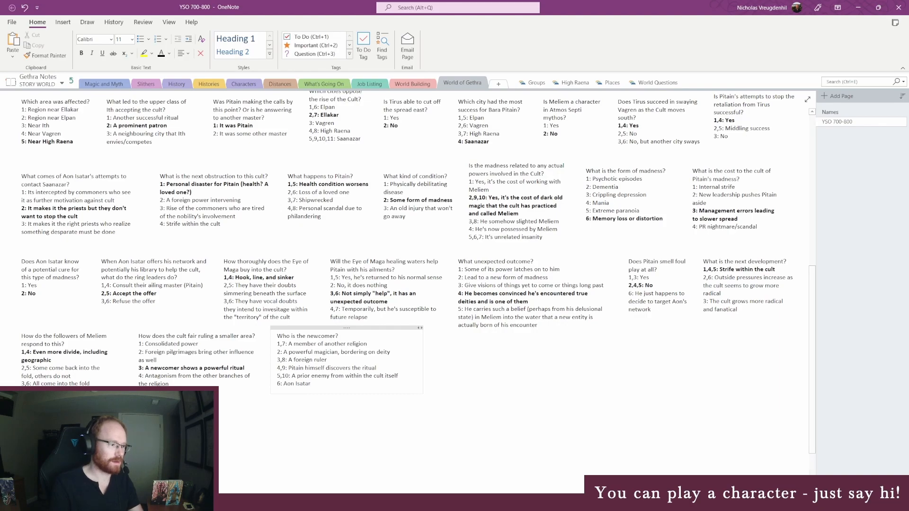
Switch to the Google dice roller in Chrome and roll a ten-sided die.
left_click(193, 502)
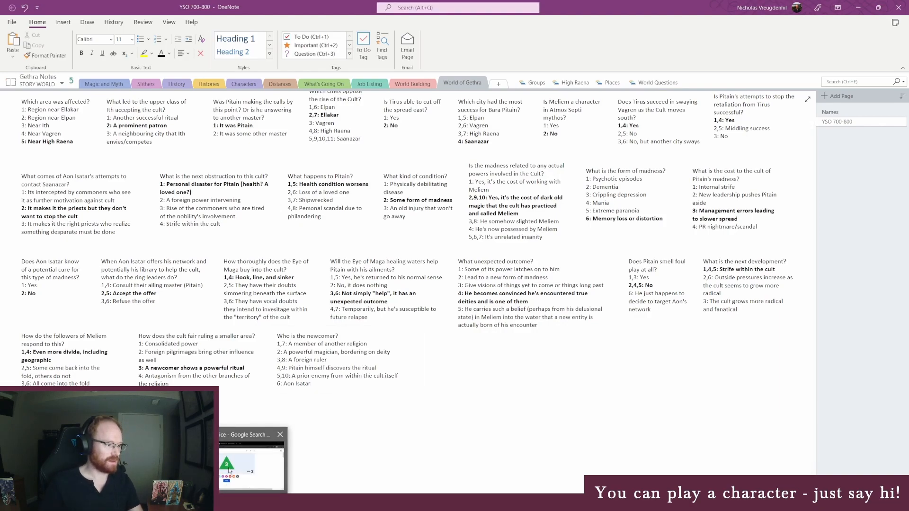
left_click(247, 463)
left_click(538, 339)
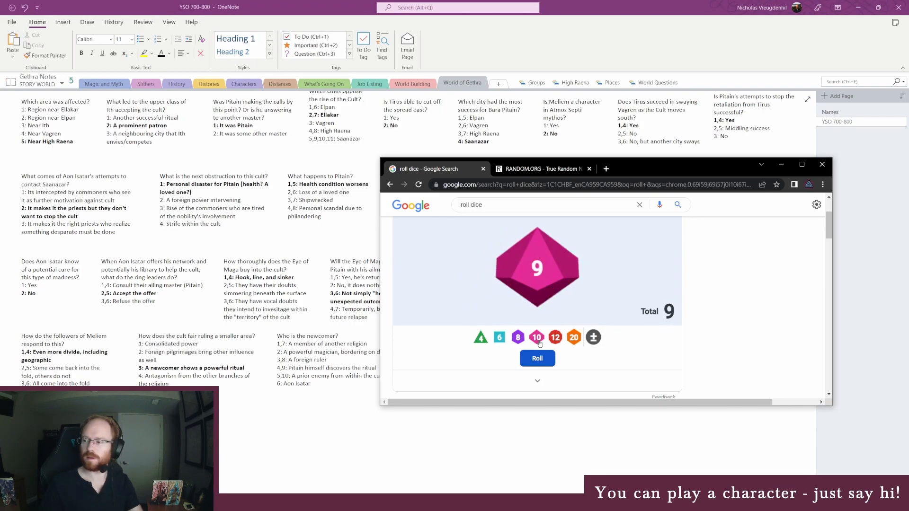
Back in OneNote, bold the option "4,9: Pitain himself discovers the ritual" and narrow the newcomer note.
left_click(281, 368)
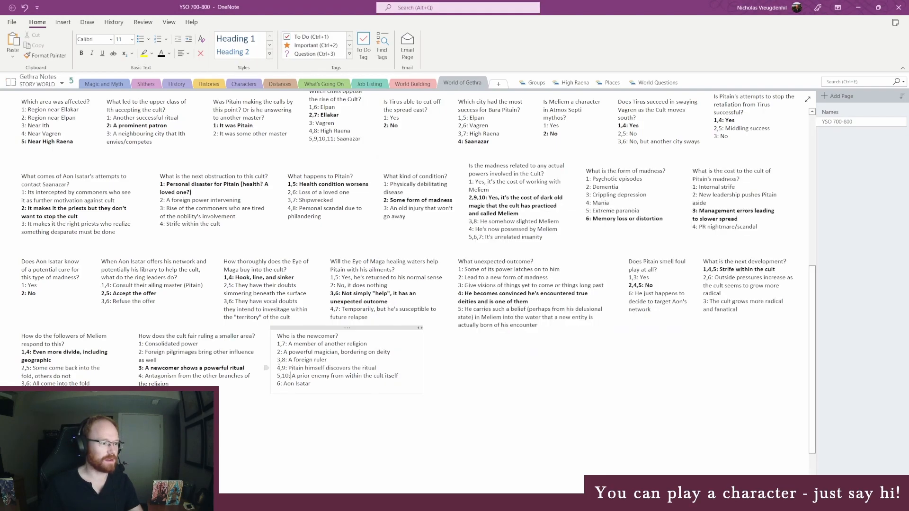
key("shift+End")
key("ctrl+b")
key("Up")
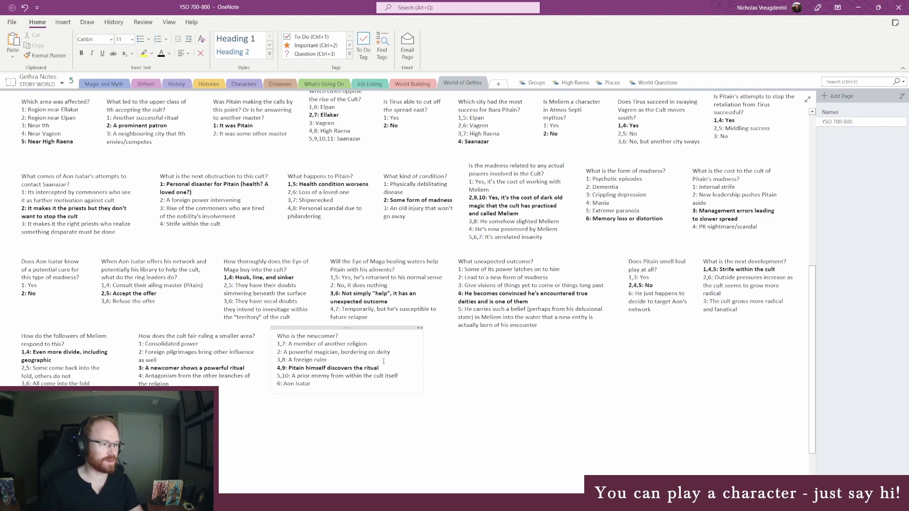
left_click_drag(425, 351, 407, 342)
Create a note "What is the ritual?" beside the newcomer note with option "1: A way to extend his age" and start option 2.
left_click(426, 349)
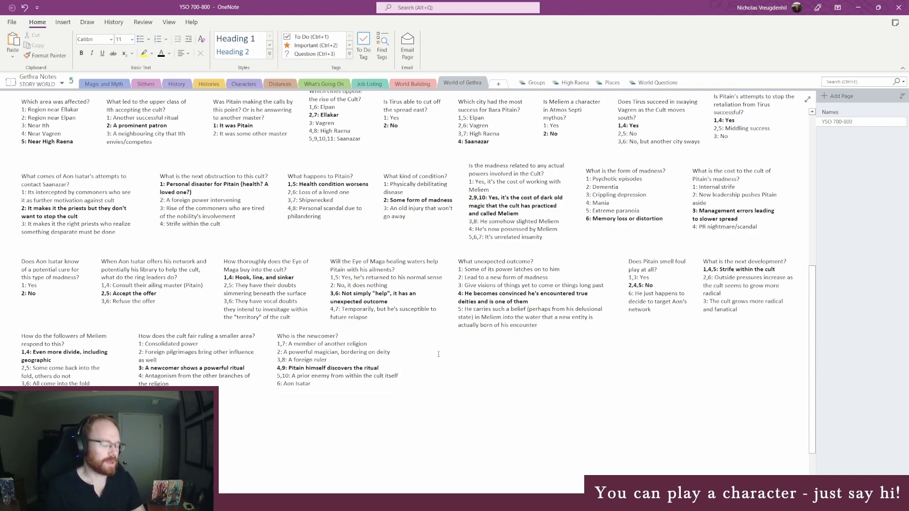
type("What is the ritual")
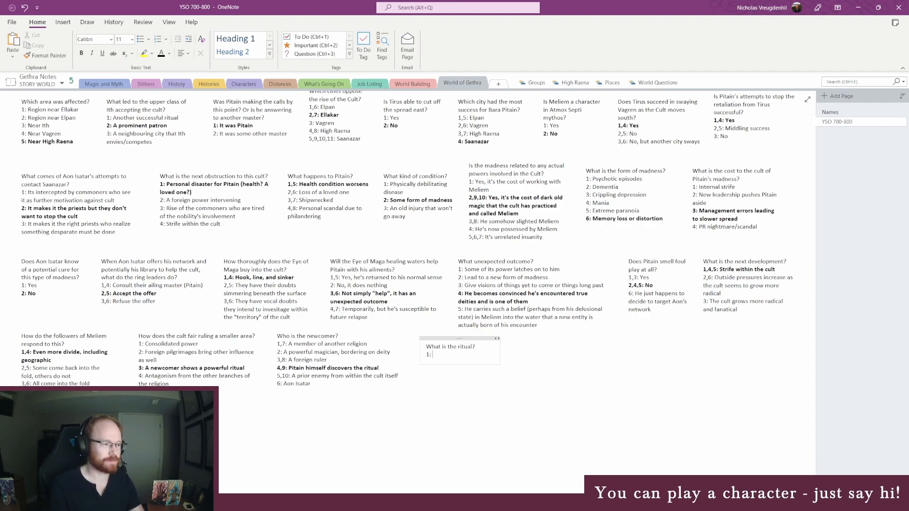
type("? 1: A way to extend his age")
key("Return")
type("2:")
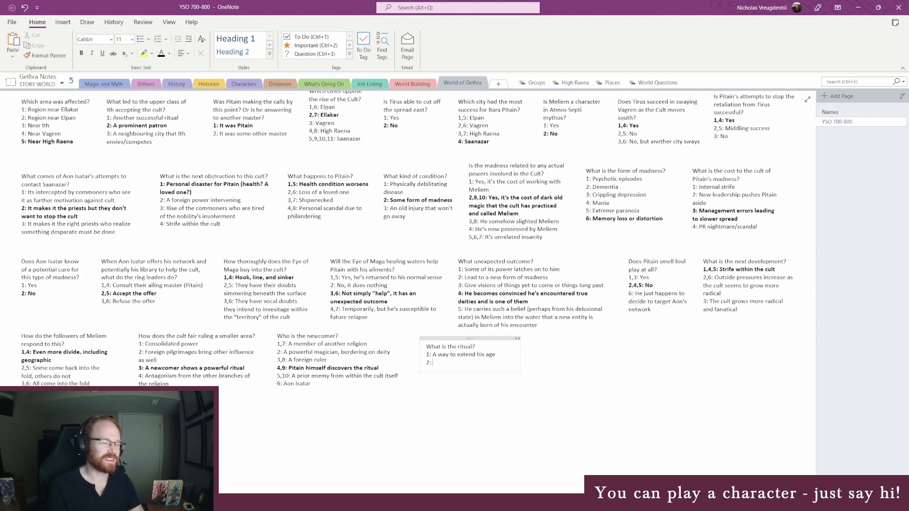
Move the ritual note closer to the newcomer note and enter option "2: A way to communicate with a preexisting deity".
left_click_drag(436, 338, 427, 338)
left_click(341, 363)
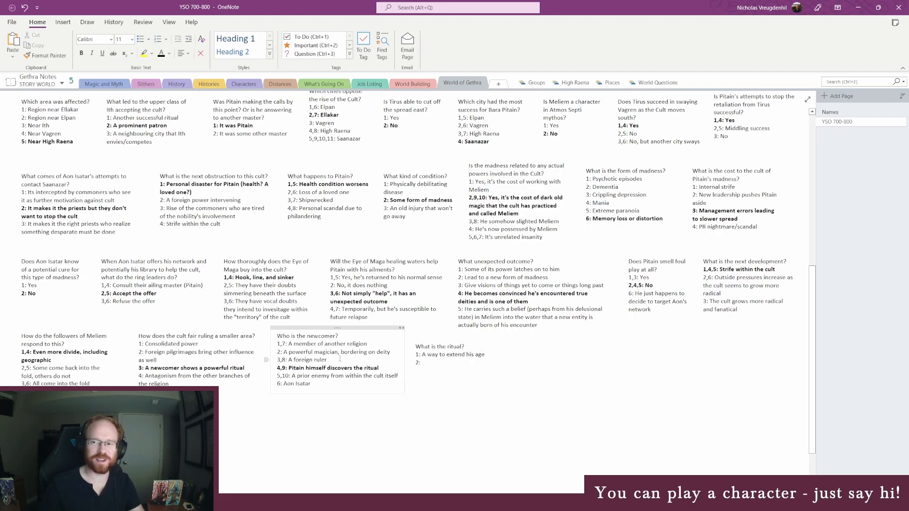
left_click(476, 365)
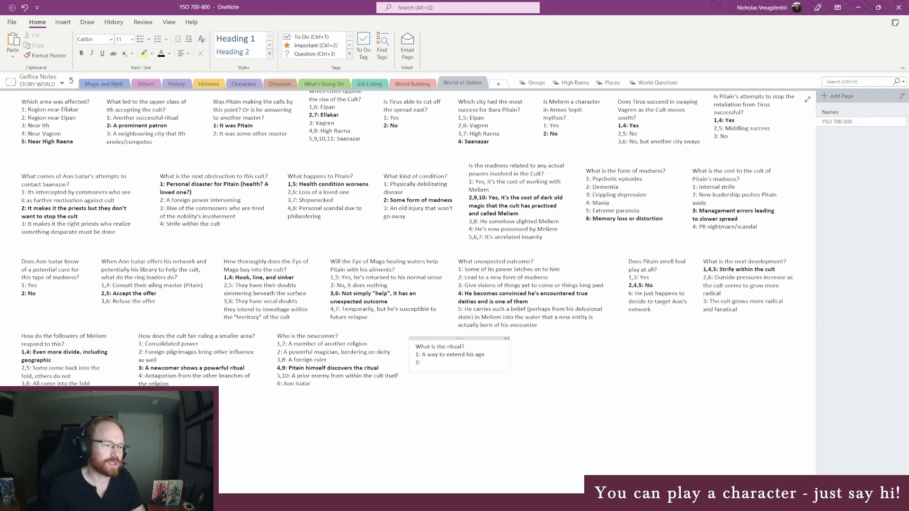
type("way to communicate with a d")
key("BackSpace")
type("preexistin")
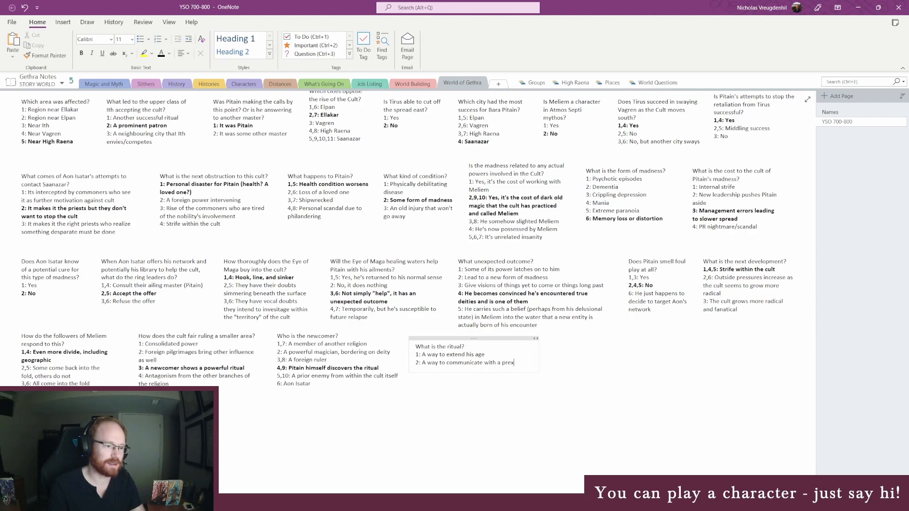
type("g deity")
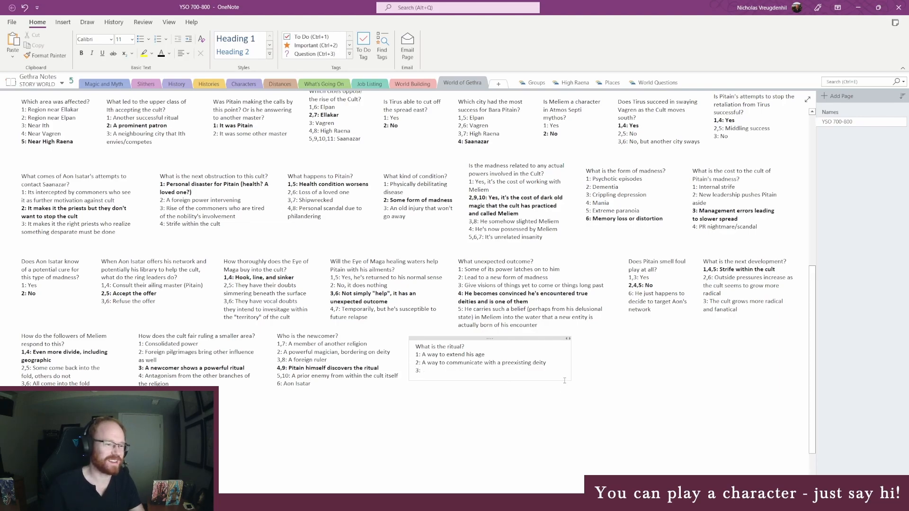
Narrow the ritual note to fit its text and move it slightly up.
left_click_drag(570, 360, 553, 362)
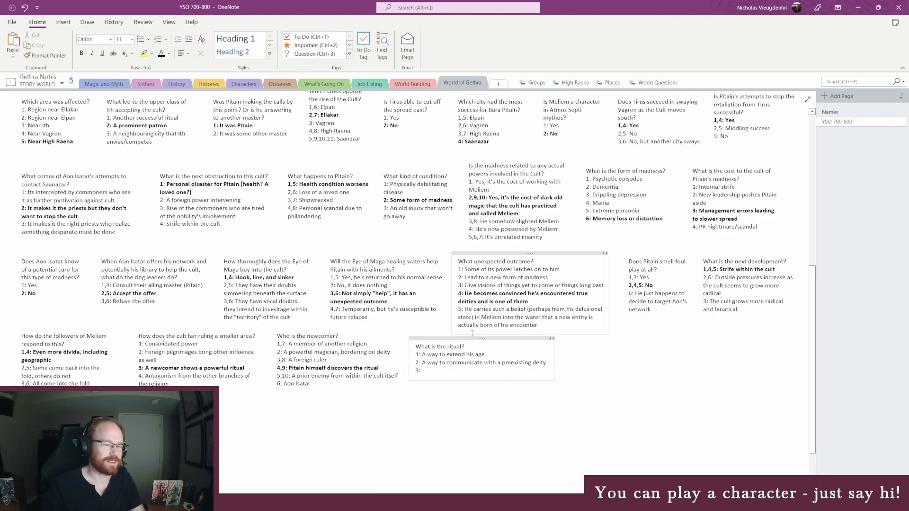
mouse_move(455, 339)
left_mouse_down()
mouse_move(441, 333)
mouse_move(452, 334)
left_mouse_up()
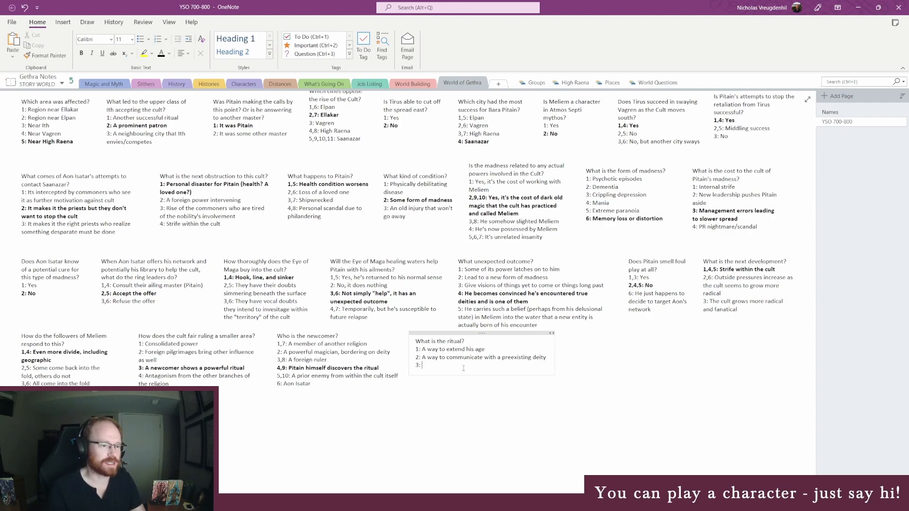
Enter option "3: A way to kill his enemies from afar" under the ritual question.
type("way ")
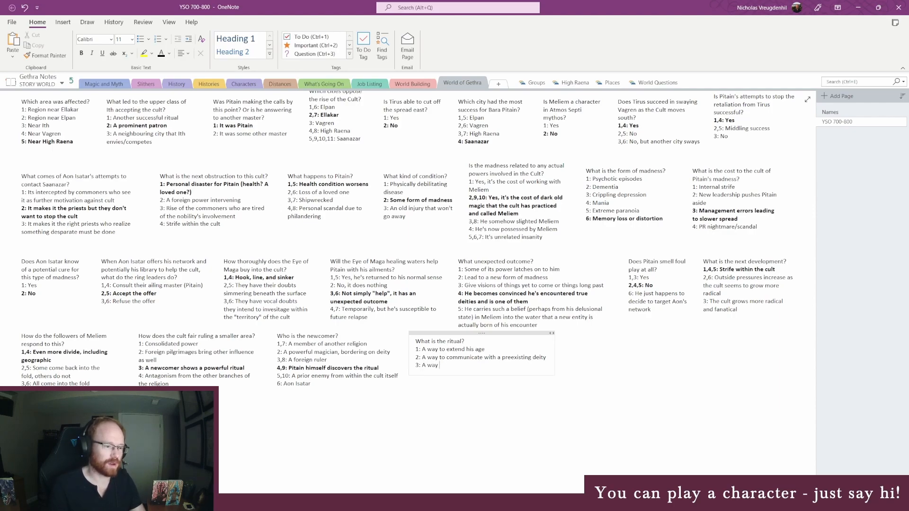
type("to kill his enemie")
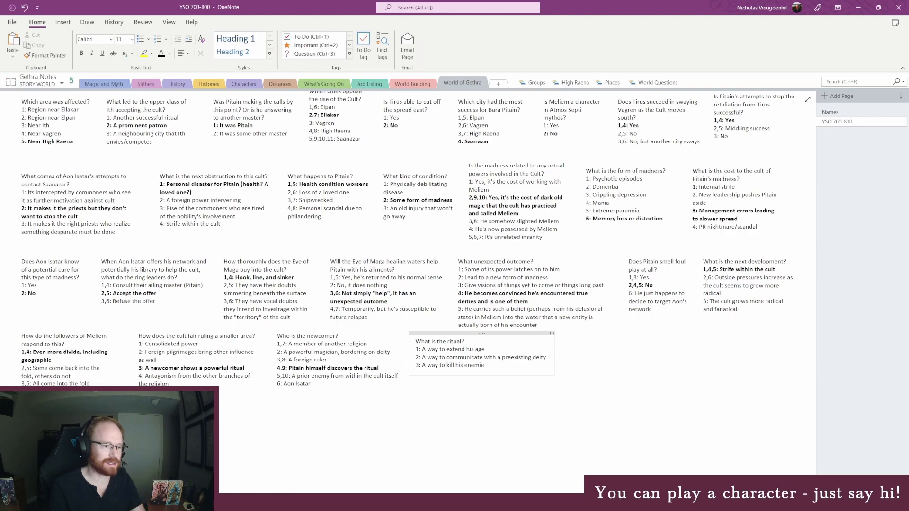
type("s from afar")
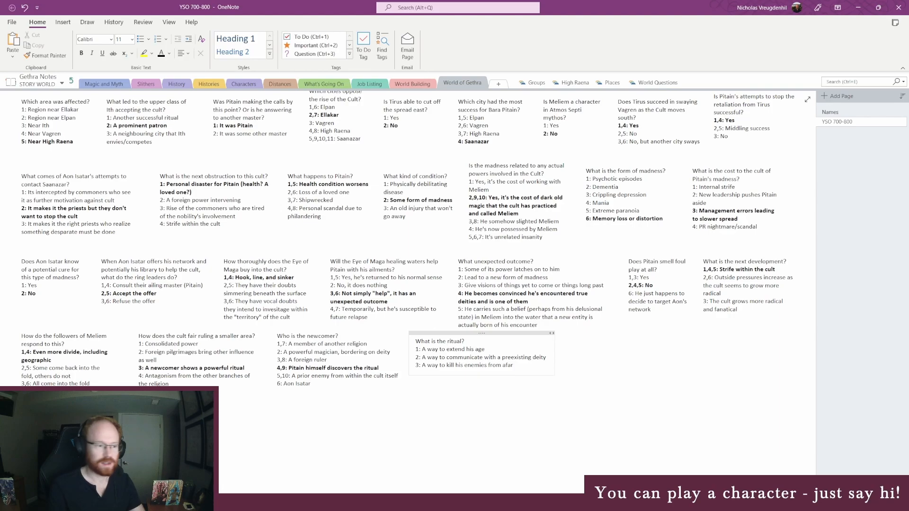
Replace "communicate" with "interact" in option 2 of the ritual question.
key("shift+End")
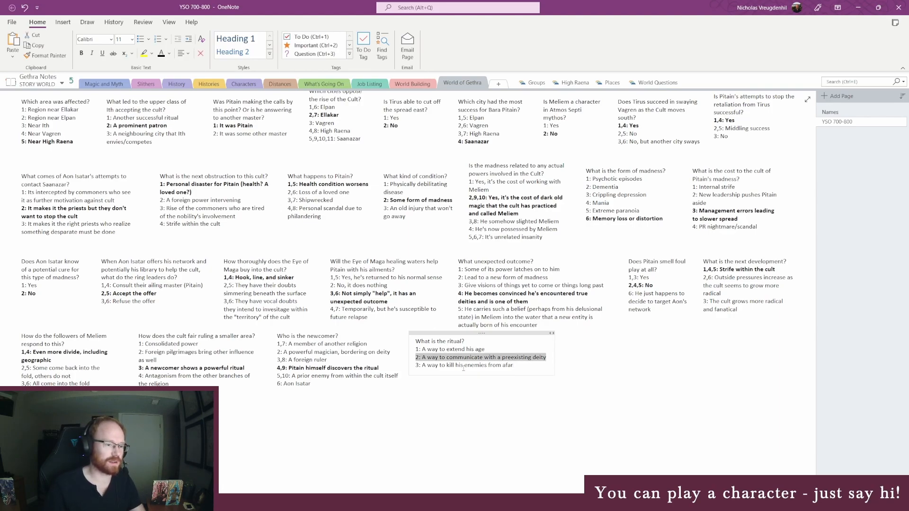
double_click(464, 357)
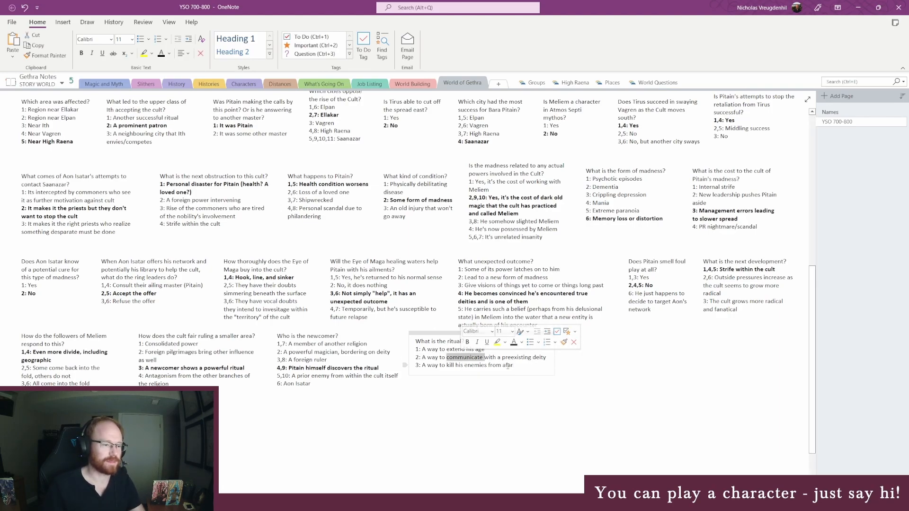
left_click(465, 361)
double_click(464, 358)
type("interact")
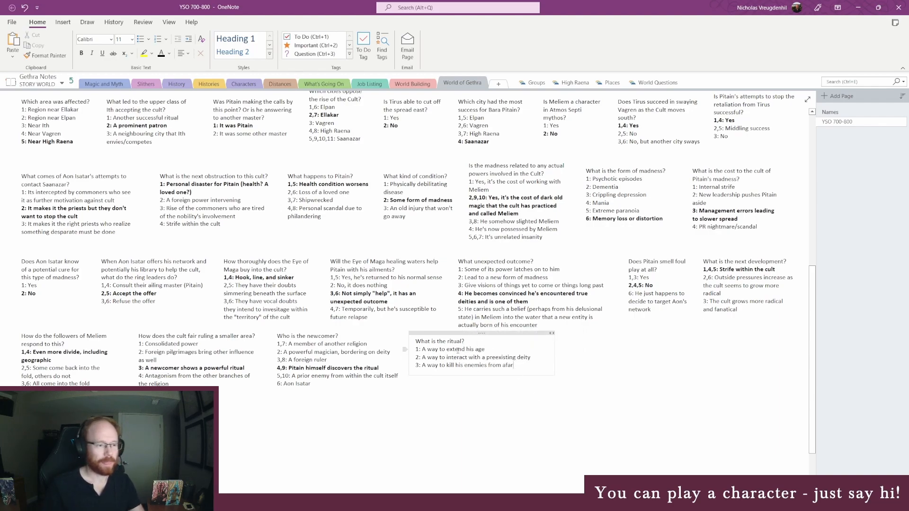
Replace the text of option 3 under the ritual question with "A way to tap into a massive pool of power".
left_click_drag(516, 367, 425, 366)
left_click(425, 366)
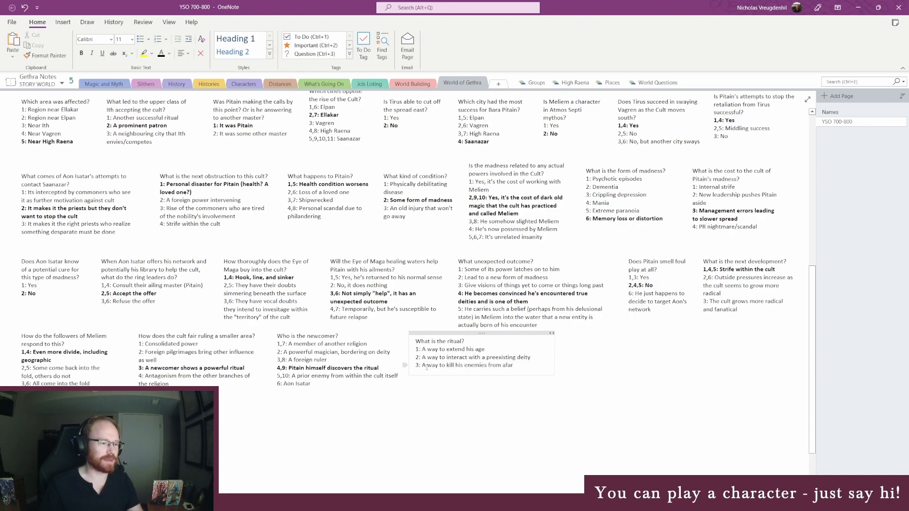
key("shift+End")
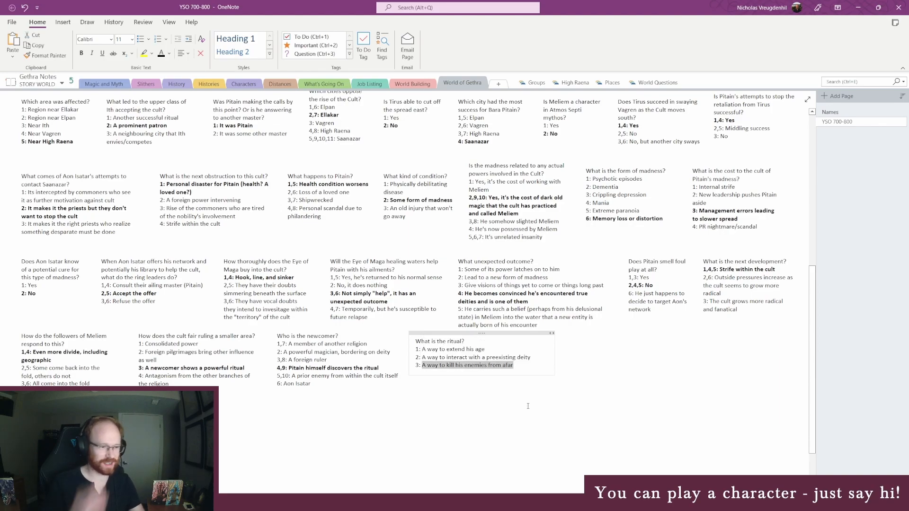
type("A ")
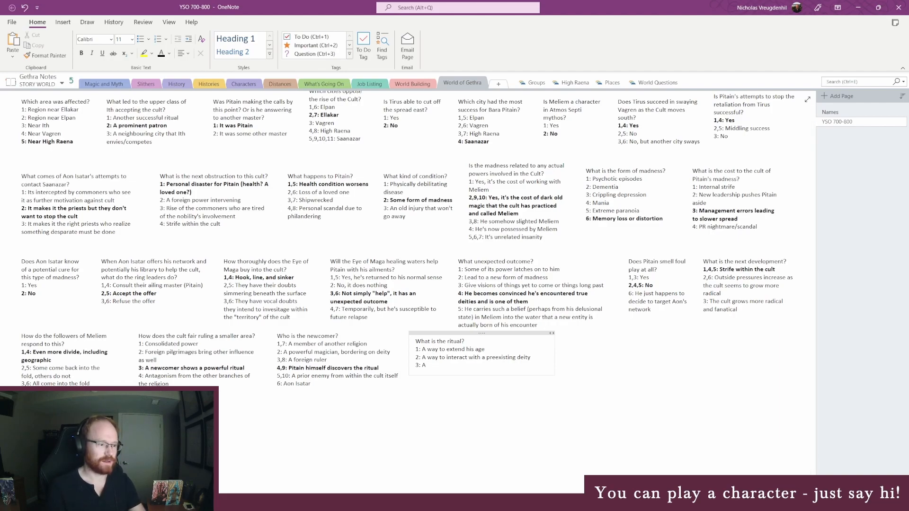
type("way to tap")
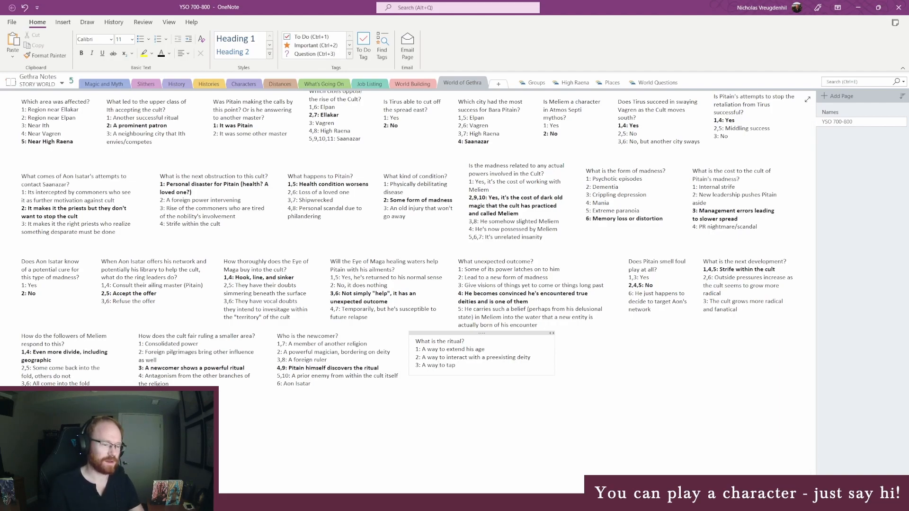
type(" into a")
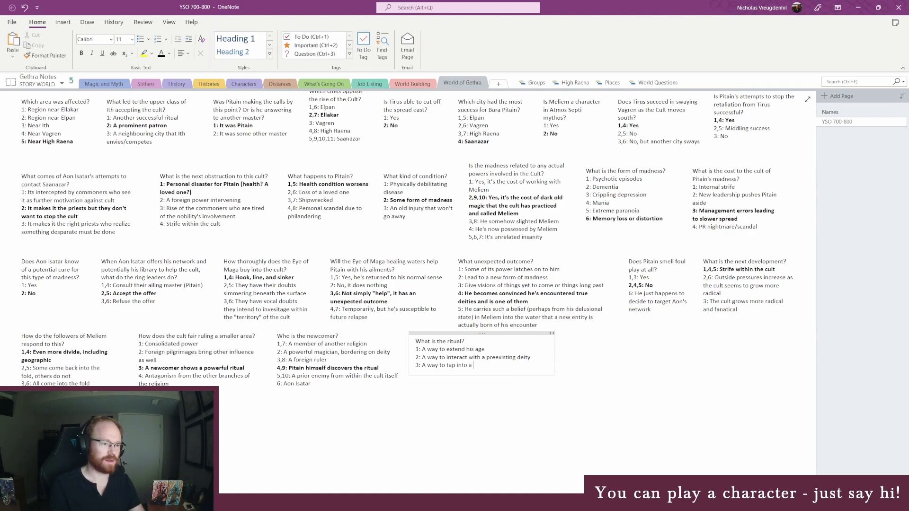
type(" ma")
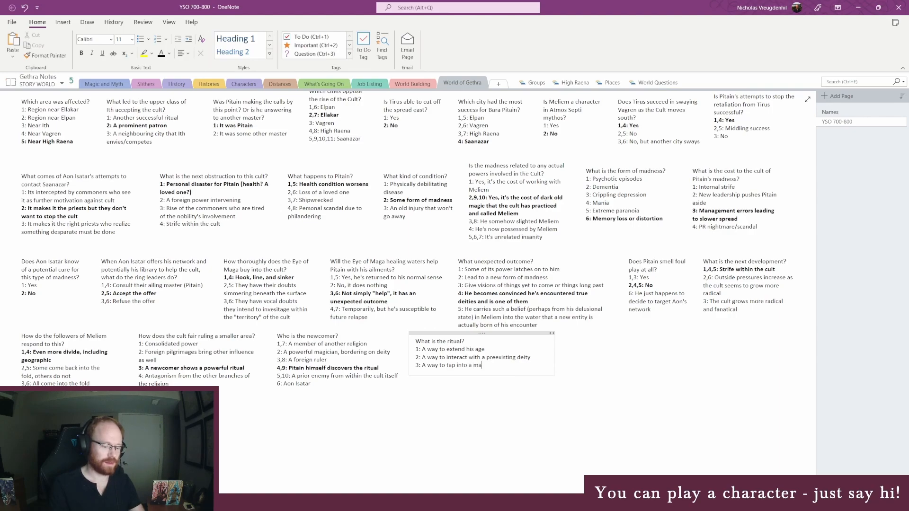
type("ssive pool of power")
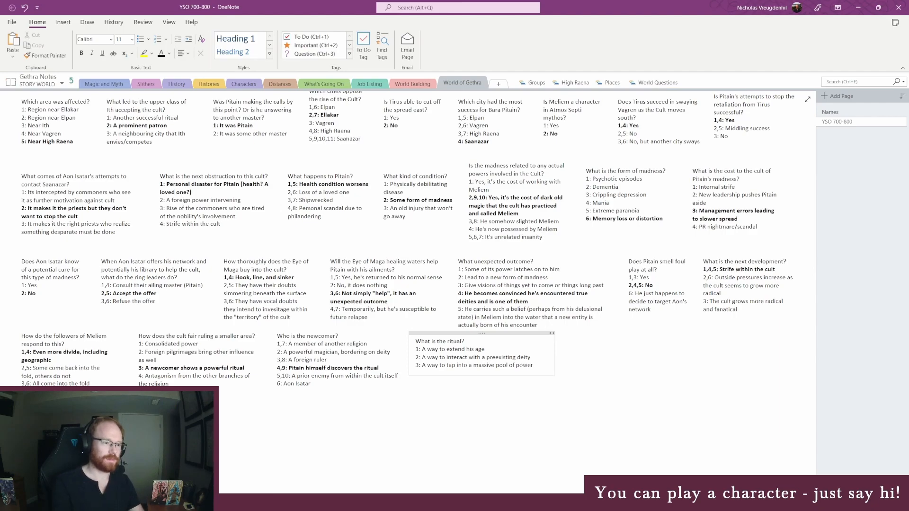
left_click_drag(533, 365, 423, 366)
left_click(423, 366)
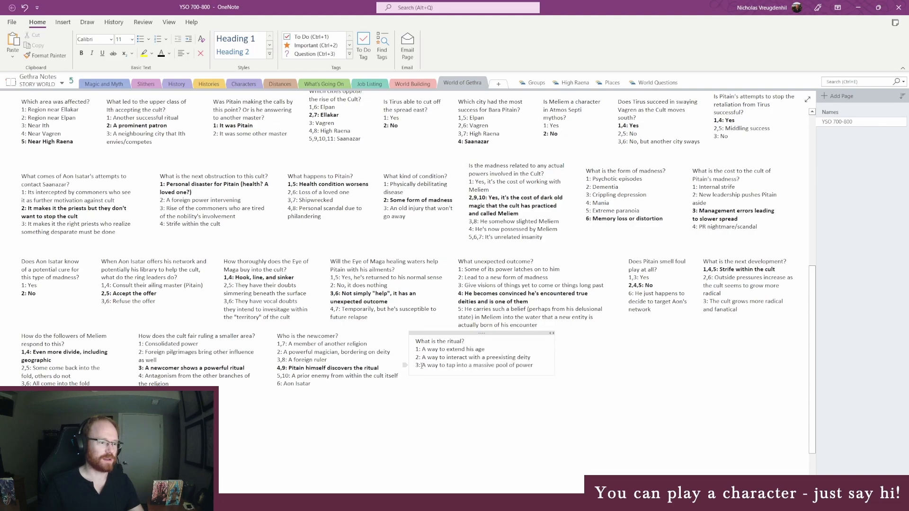
left_click(406, 364)
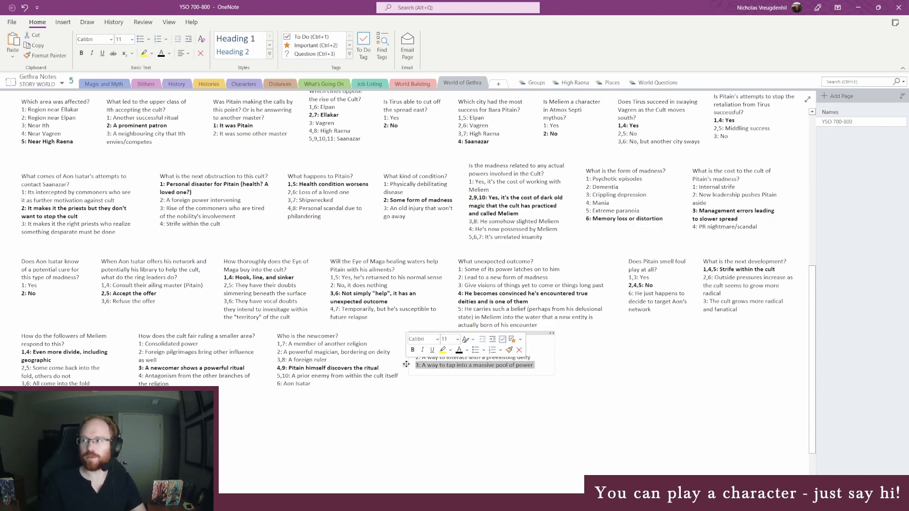
left_click(543, 367)
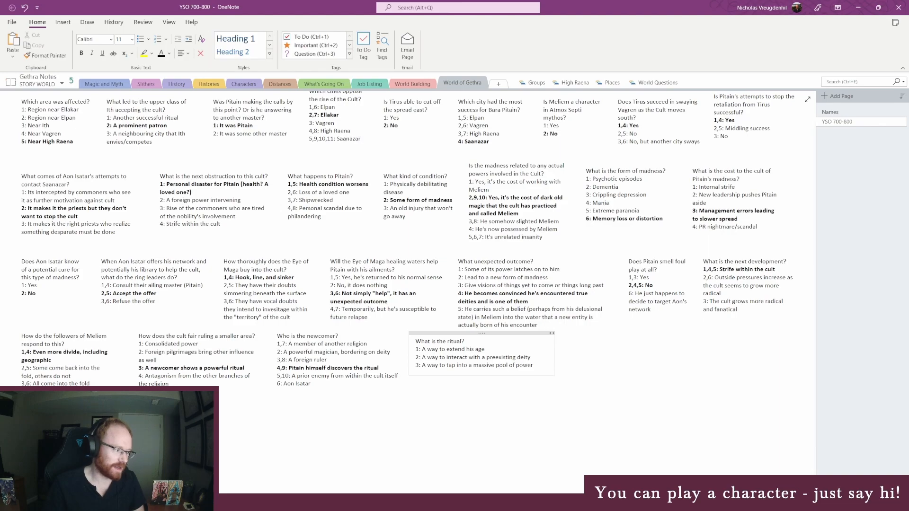
Switch to the World Anvil map of Gethra in the browser, examine its regions and open the Stormy Sea marker.
mouse_move(184, 501)
left_click(265, 7)
left_click(371, 7)
left_click(167, 4)
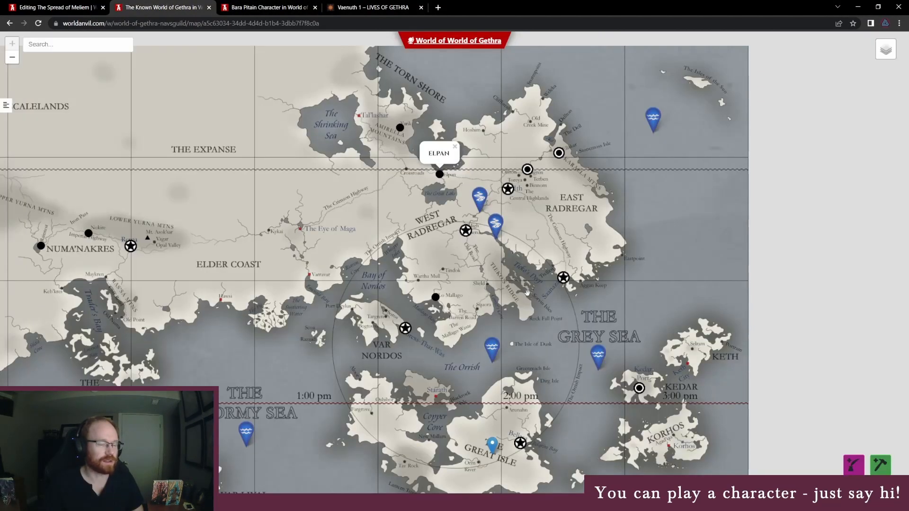
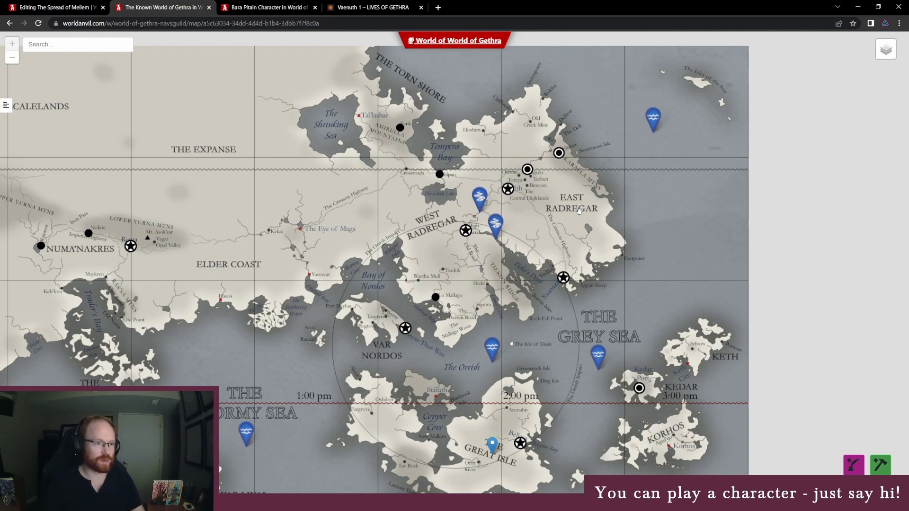
left_click_drag(264, 349, 294, 369)
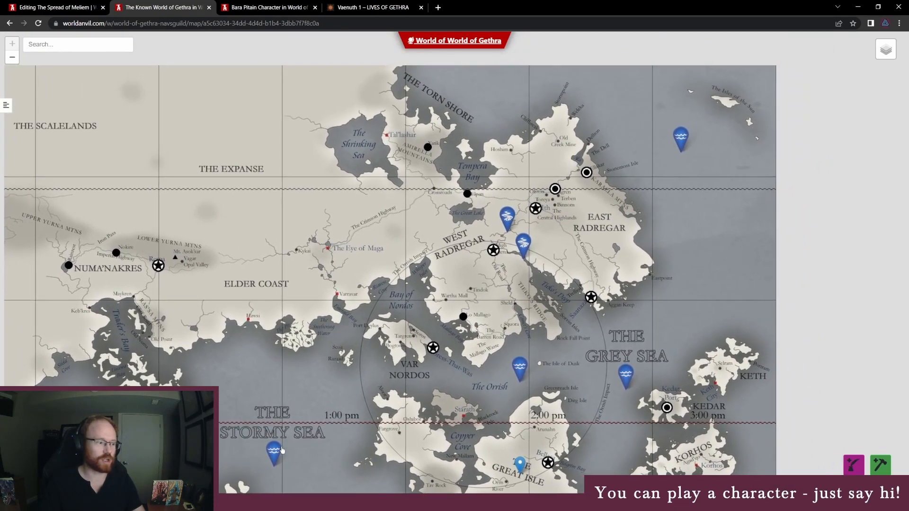
left_click(274, 450)
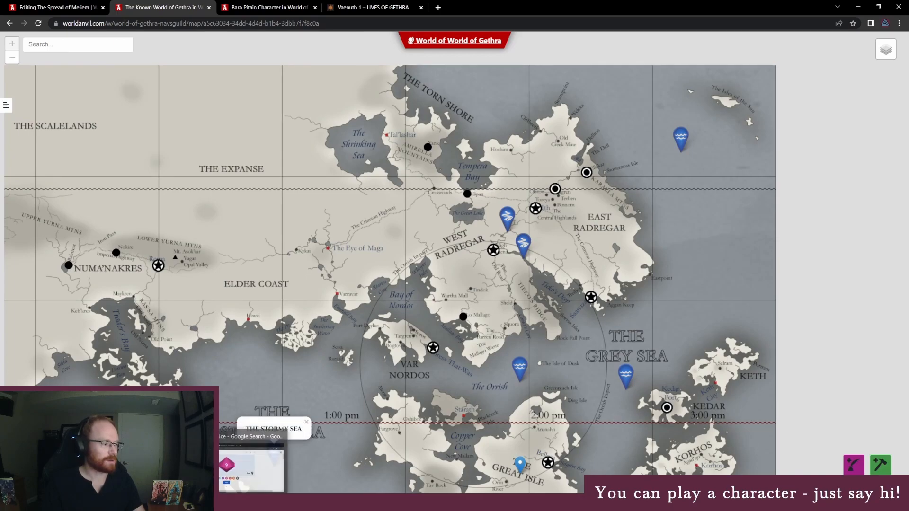
Return to OneNote, start a "4:" line under the ritual question and insert "or create" after "tap into" in option 3.
left_click(303, 502)
left_click(583, 384)
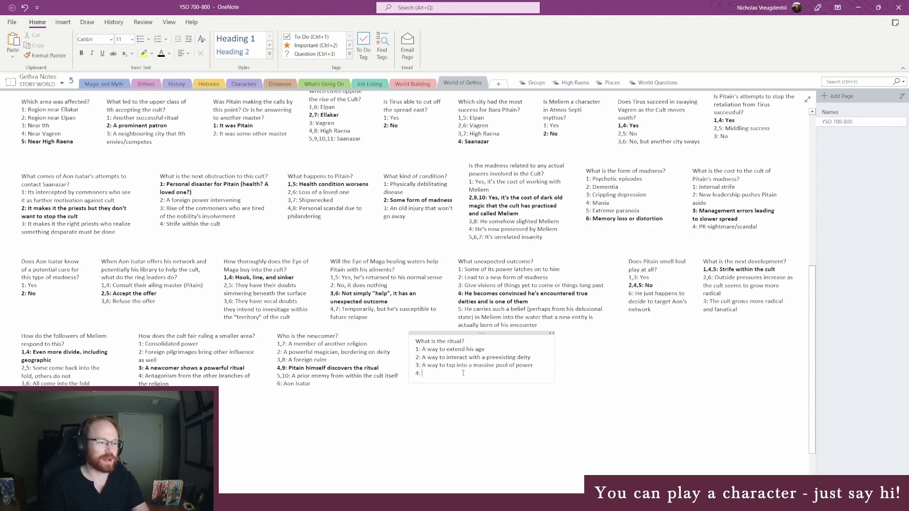
left_click(467, 365)
type("or")
key("BackSpace")
key("BackSpace")
type("or create")
Narrow the ritual note slightly and place the cursor on its empty option 4 line.
left_click_drag(555, 365, 535, 361)
left_click(481, 376)
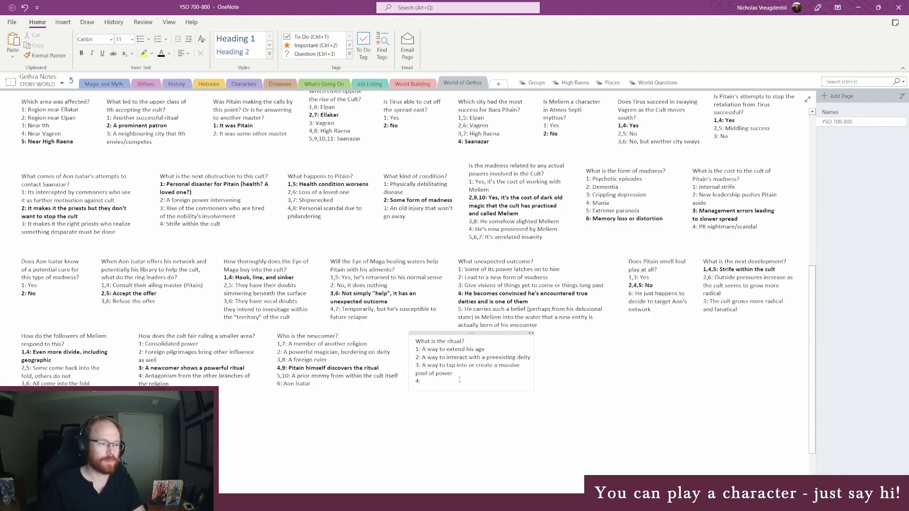